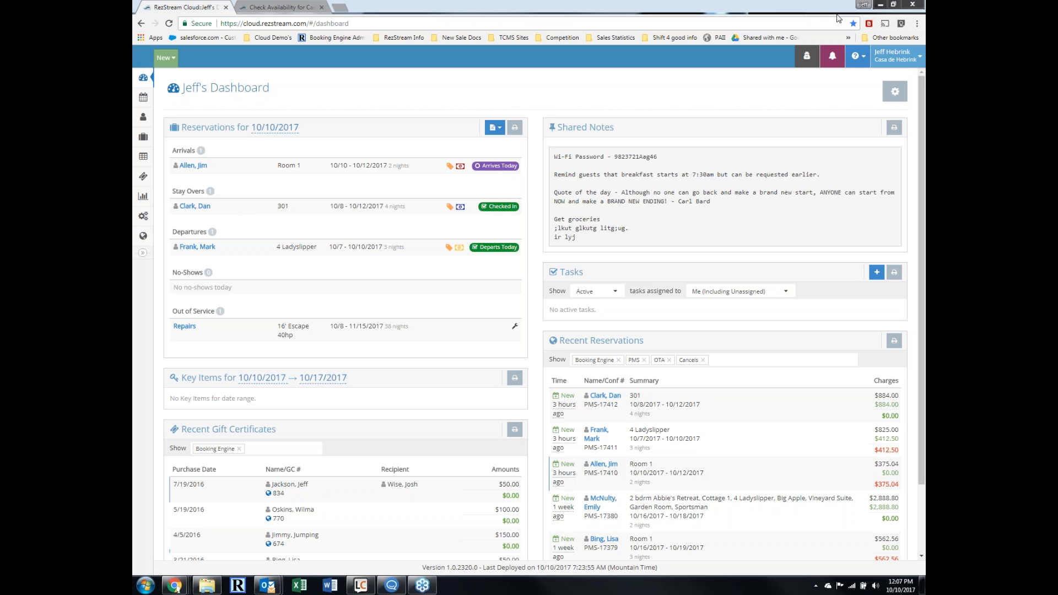
- Open the plan named New Rate Plan from the rate plan configuration
click(144, 216)
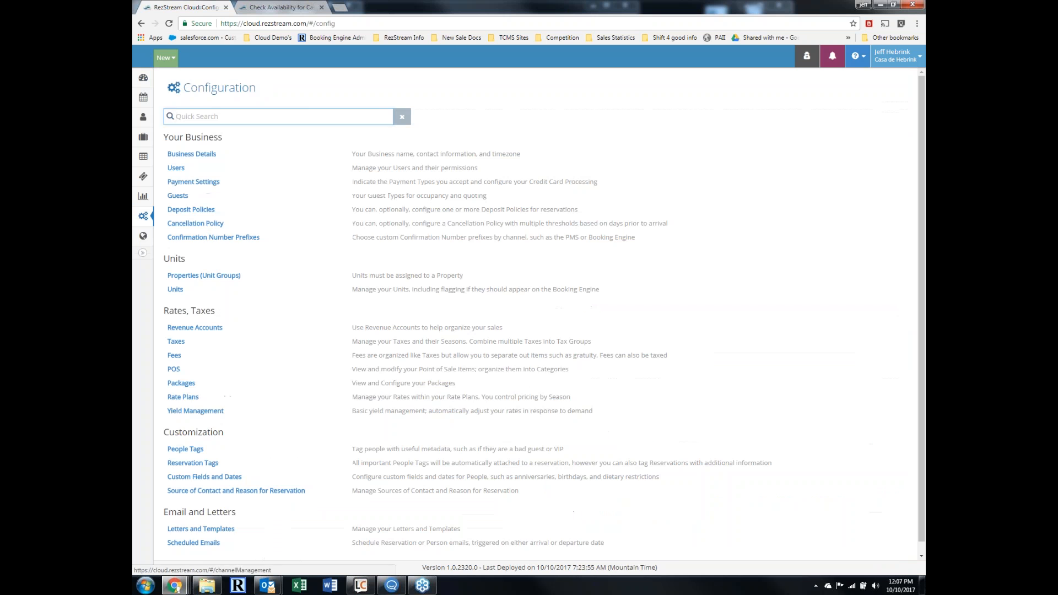
click(188, 396)
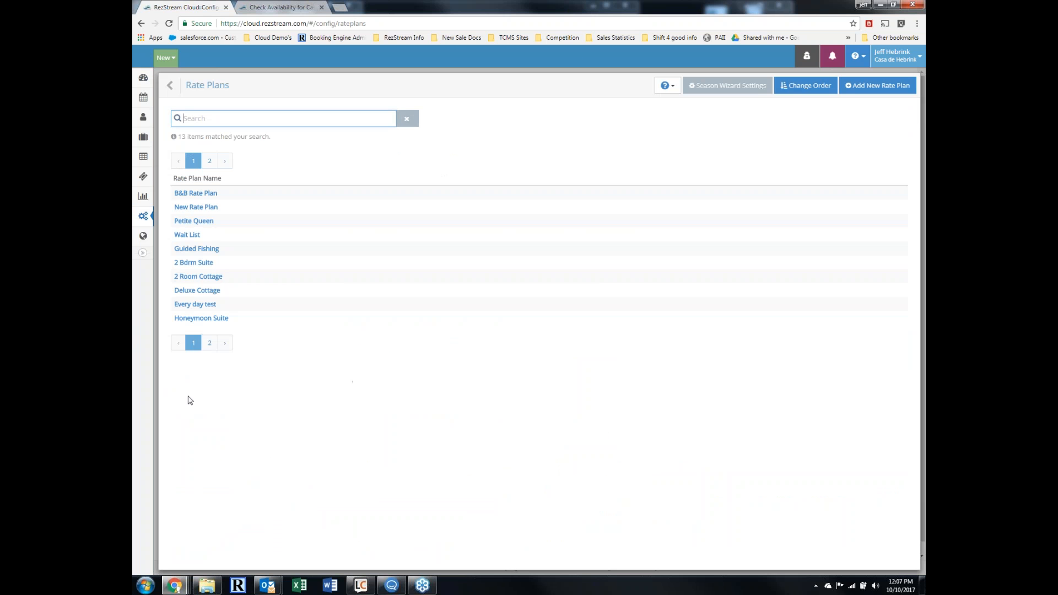
click(225, 209)
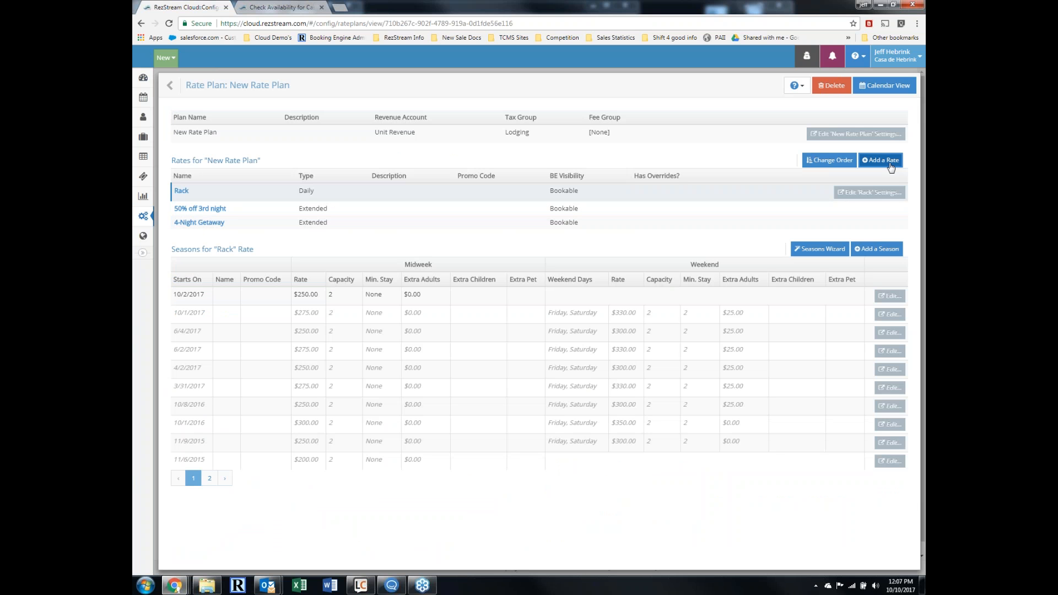
click(894, 38)
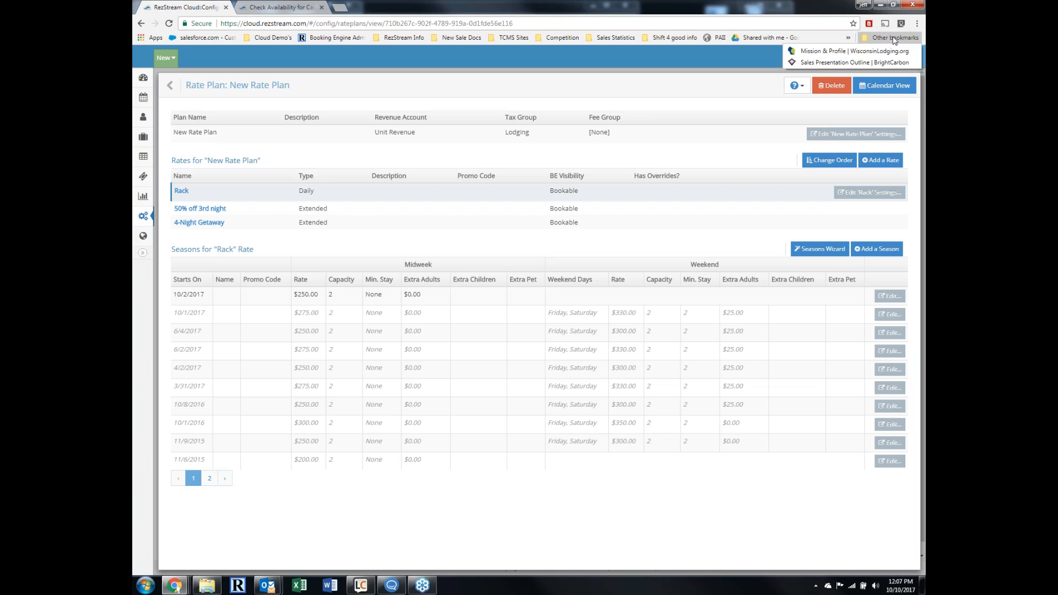
click(904, 104)
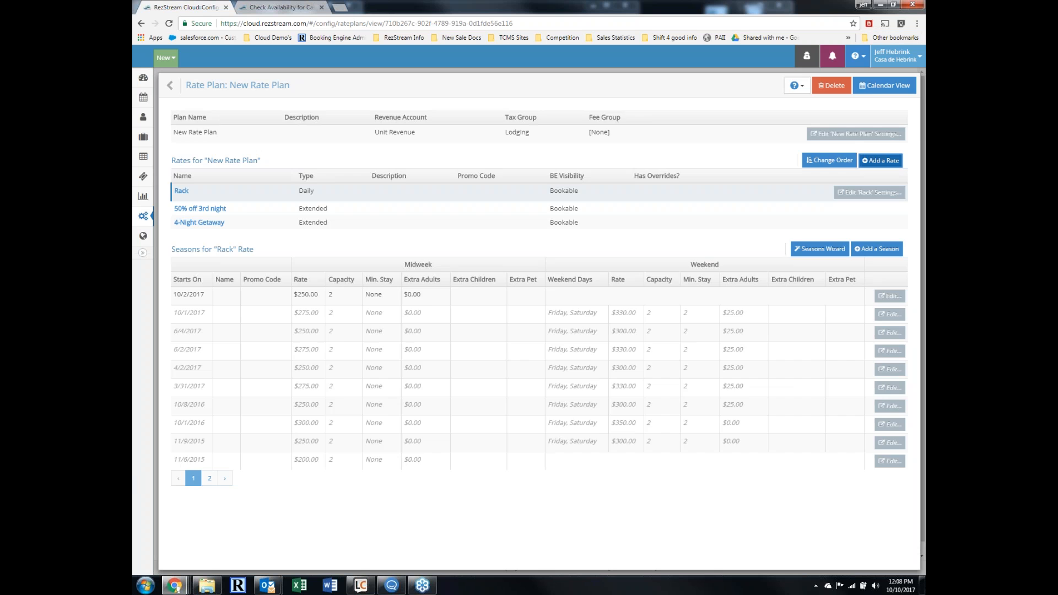
- Add a rate named "5 night promo" to the plan and make it Bookable on the booking engine
click(881, 160)
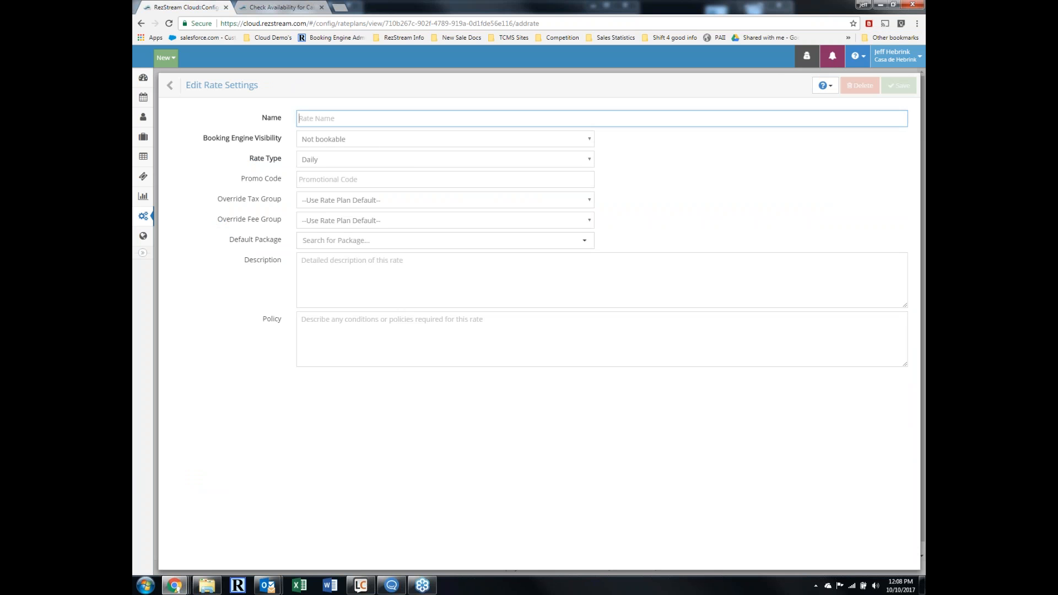
text(5 n)
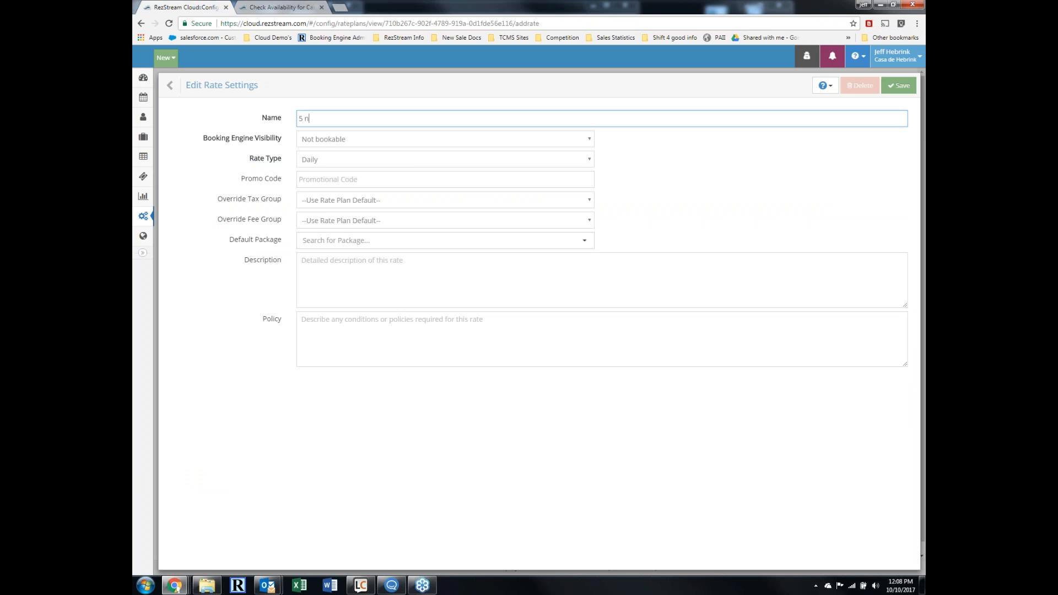
text(ight promo)
click(371, 143)
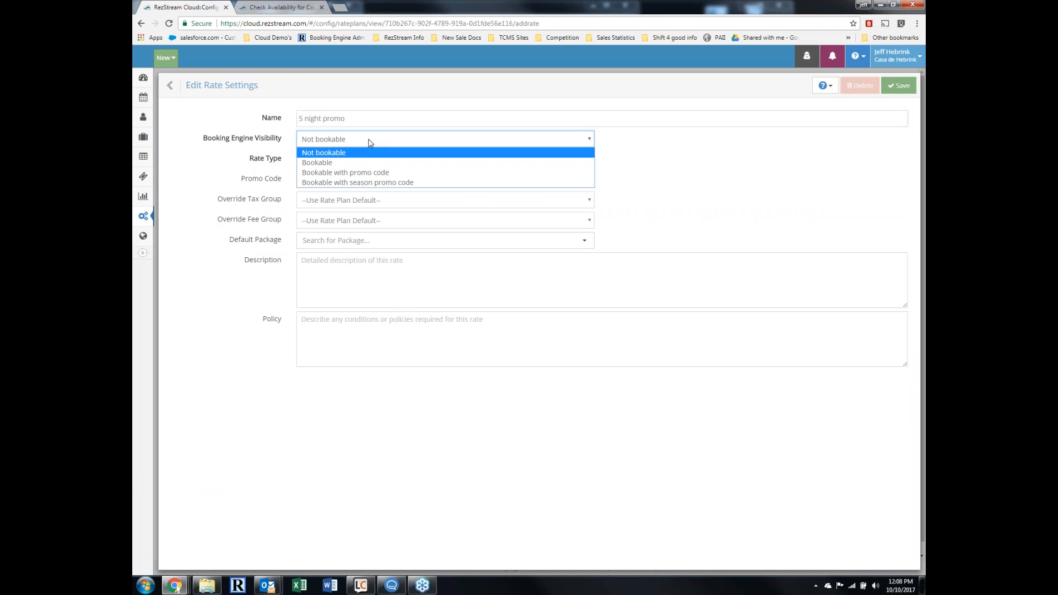
click(357, 163)
- Set the rate type of the 5 night promo to Extended and save the rate
click(359, 161)
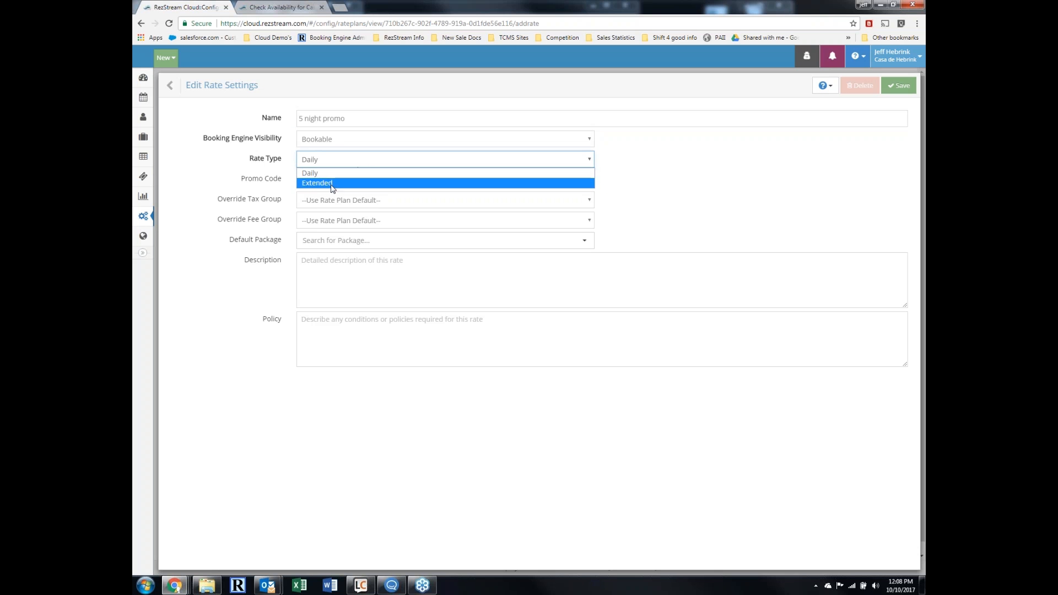
click(330, 161)
click(333, 163)
click(329, 183)
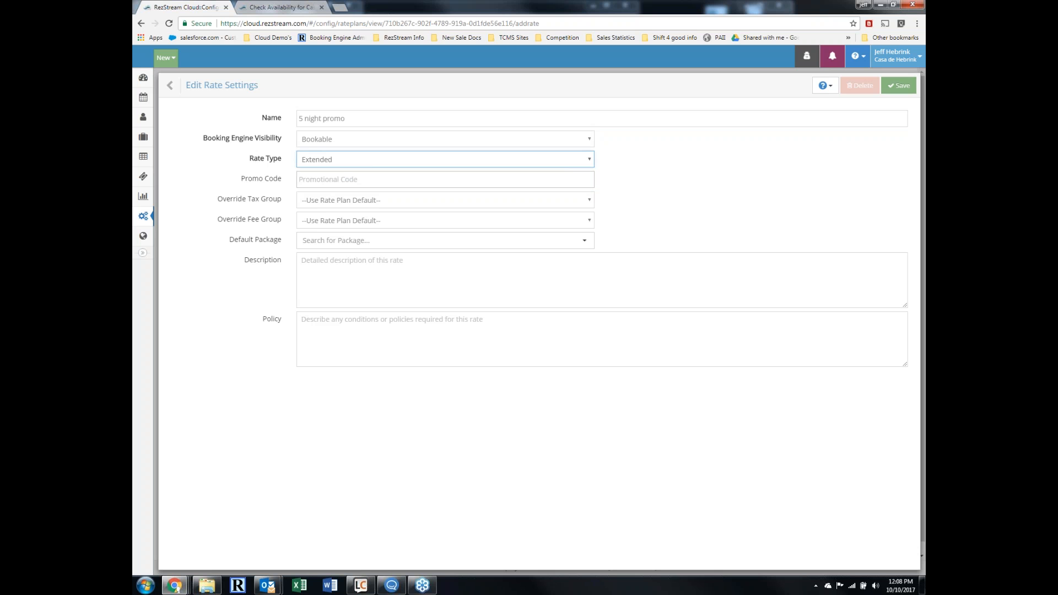
click(898, 86)
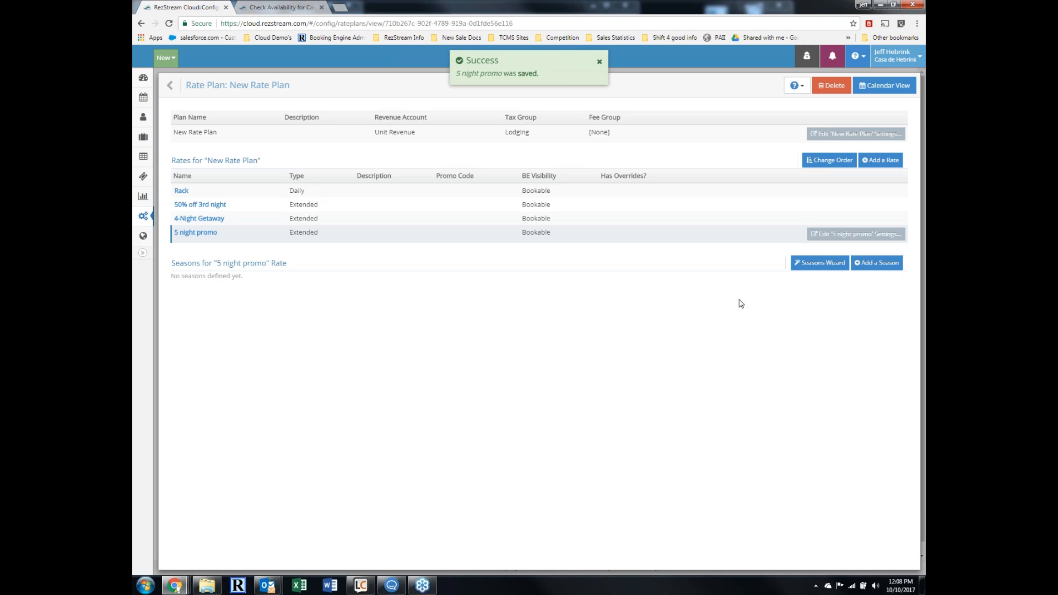
- Add a season to the 5 night promo rate with start date 10/1/2017 and a rate of $875.00
click(877, 263)
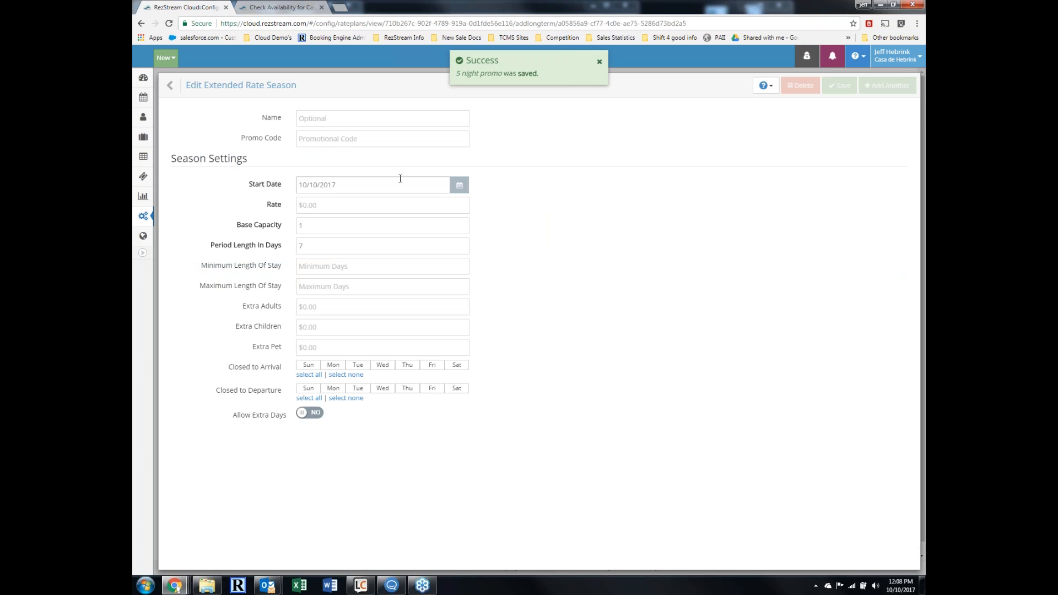
click(452, 190)
click(311, 247)
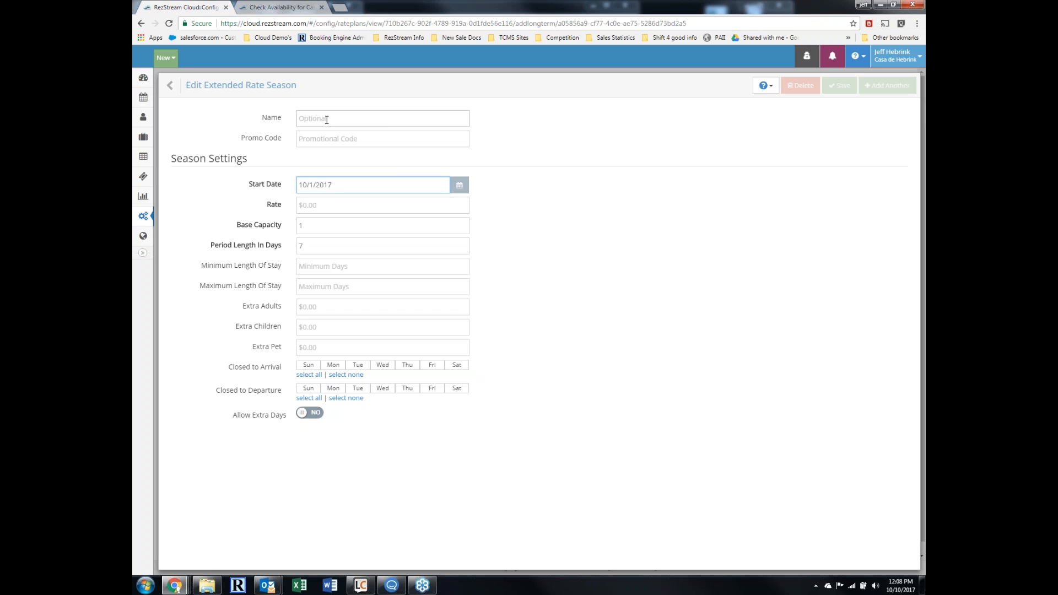
click(329, 208)
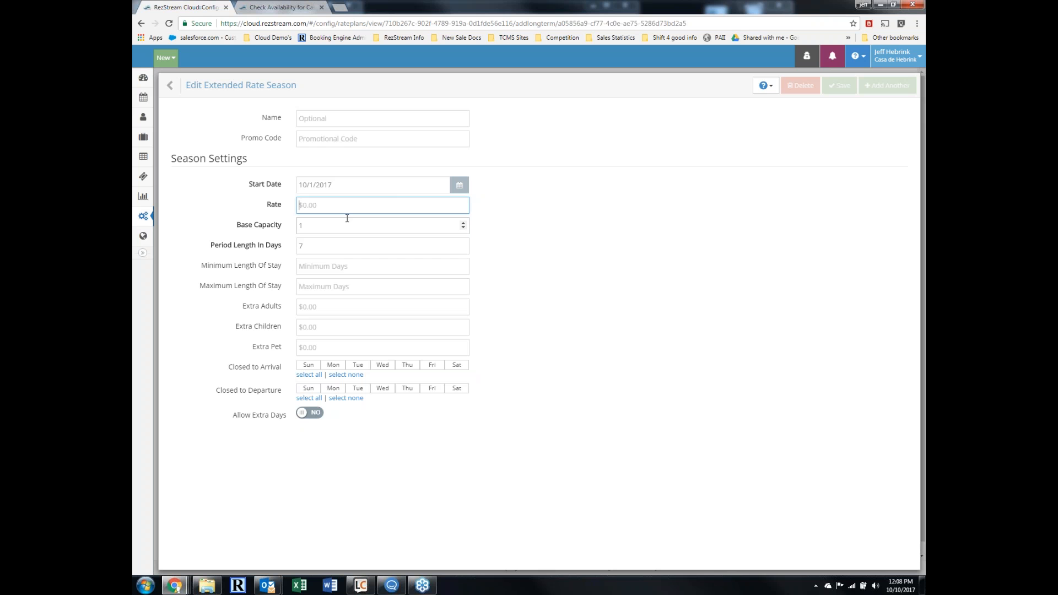
text(7)
key(BackSpace)
text(875)
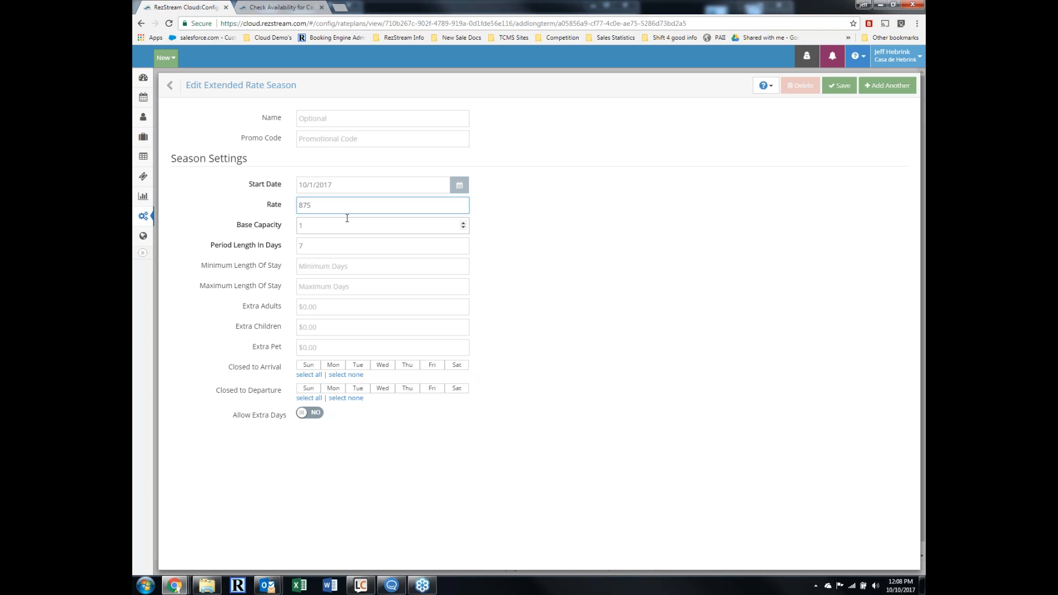
- Set the season's base capacity to 2, period length to 5 days, minimum stay to 5 and maximum stay to 7
click(347, 220)
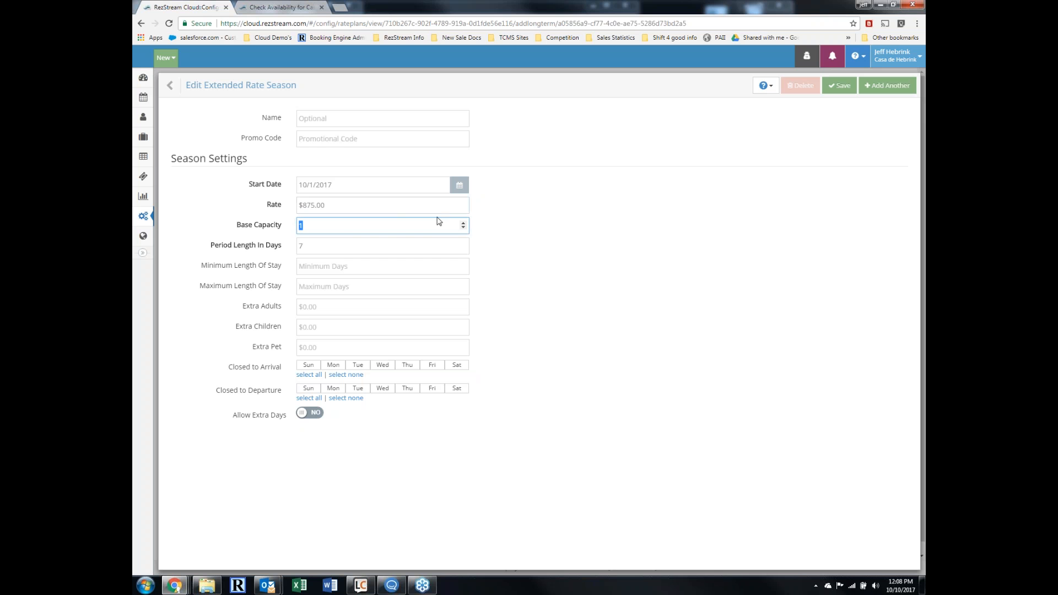
click(463, 222)
double_click(338, 248)
text(5)
click(317, 265)
text(5)
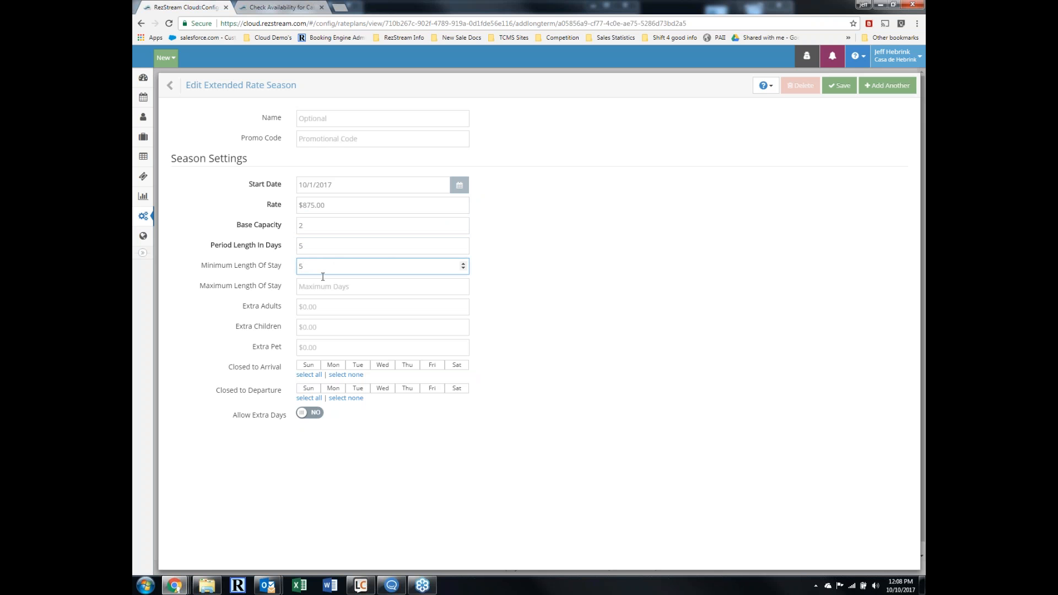
click(329, 286)
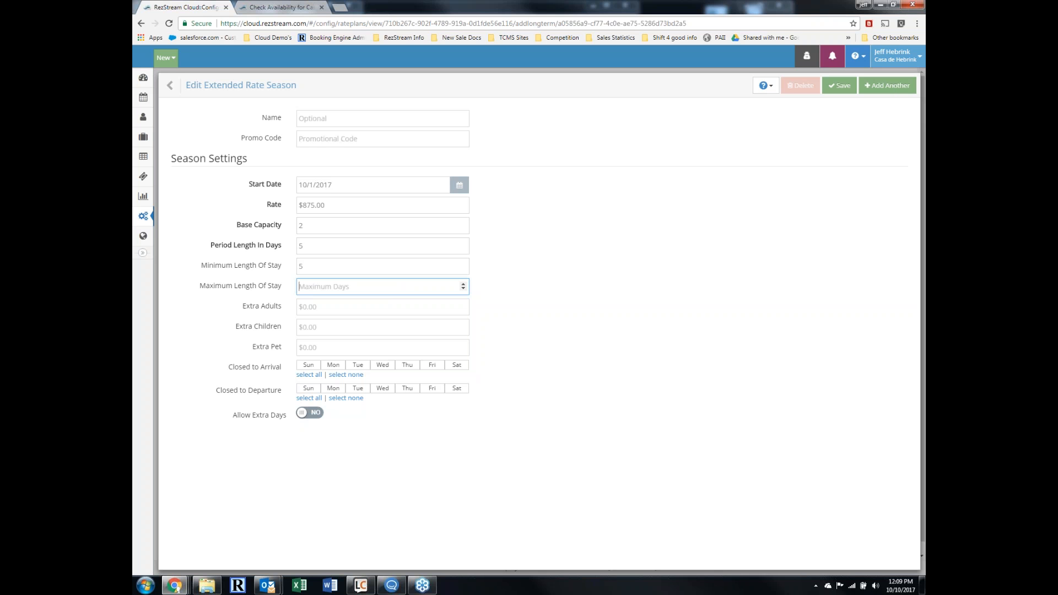
text(7)
- Set the season's charges for extra adults and extra children to $50.00 each
click(328, 308)
text(50)
click(332, 331)
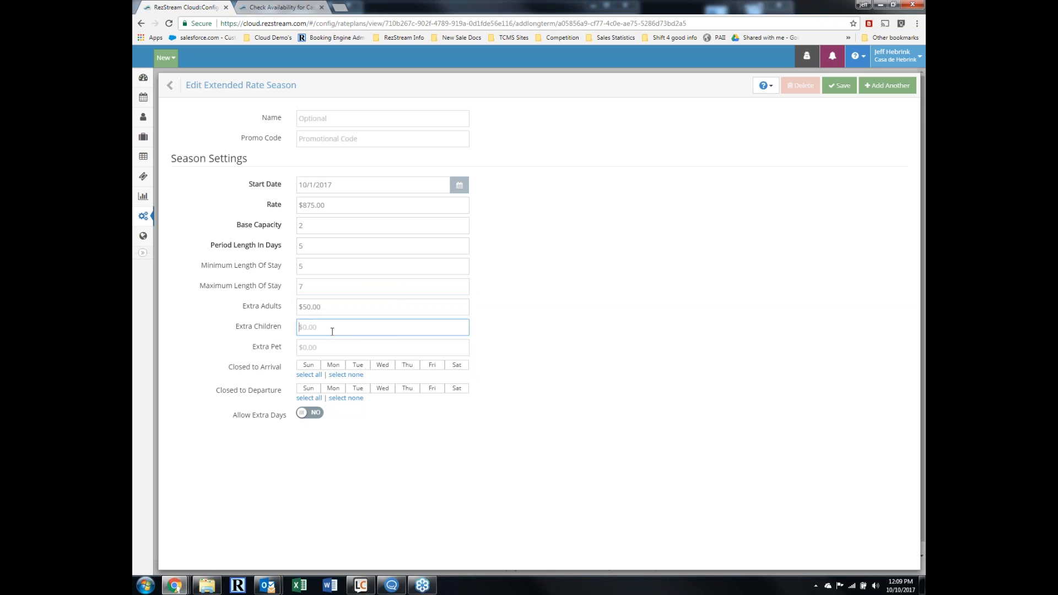
text(50)
- Allow extra days for the season, with an extra day rate of $200.00 and a maximum of 2 extra days
click(303, 413)
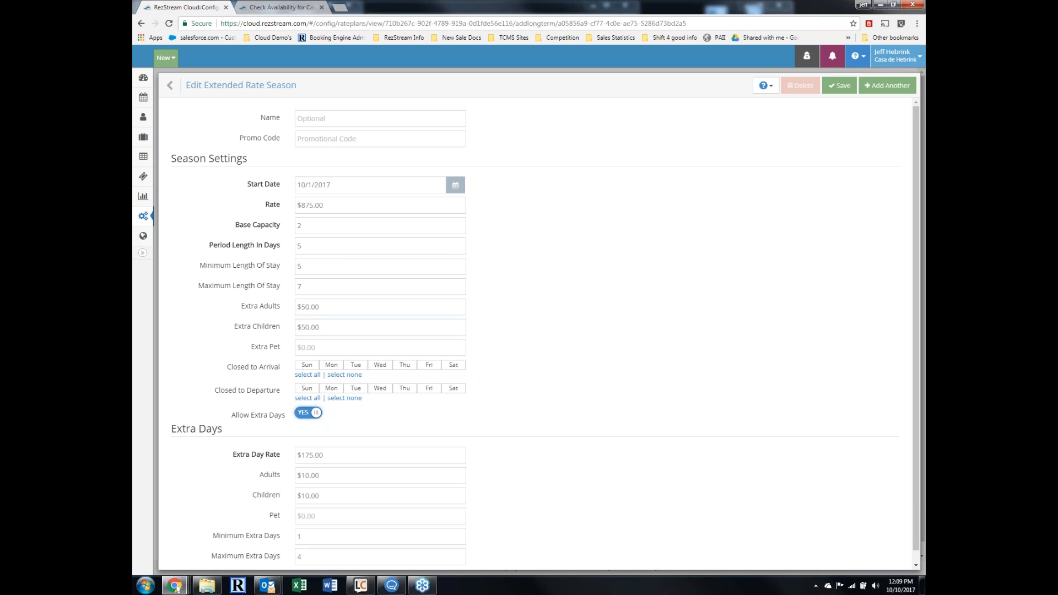
scroll(373, 437, down, 1)
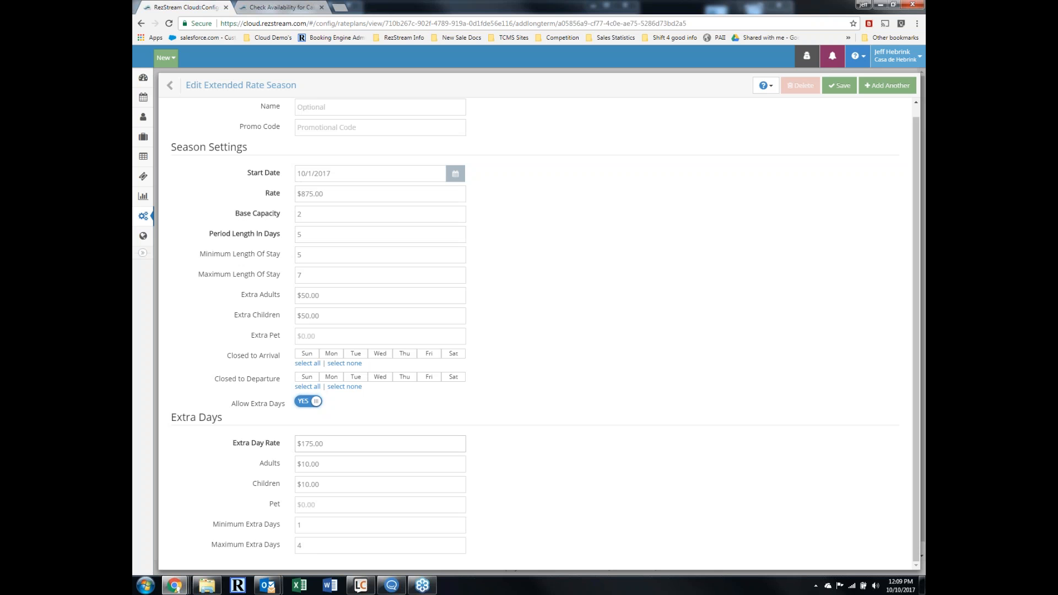
click(335, 442)
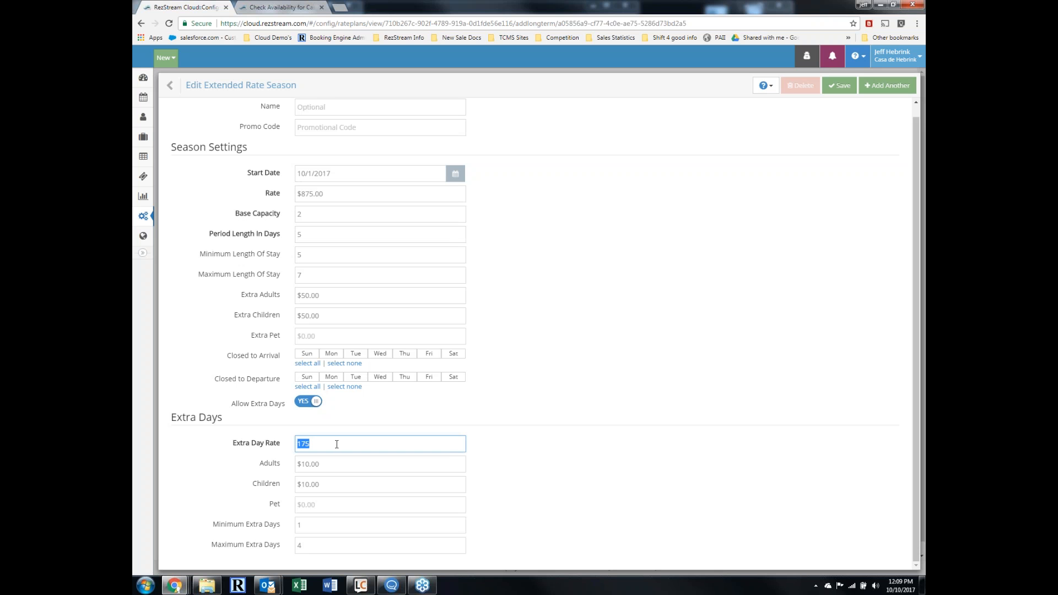
text(200)
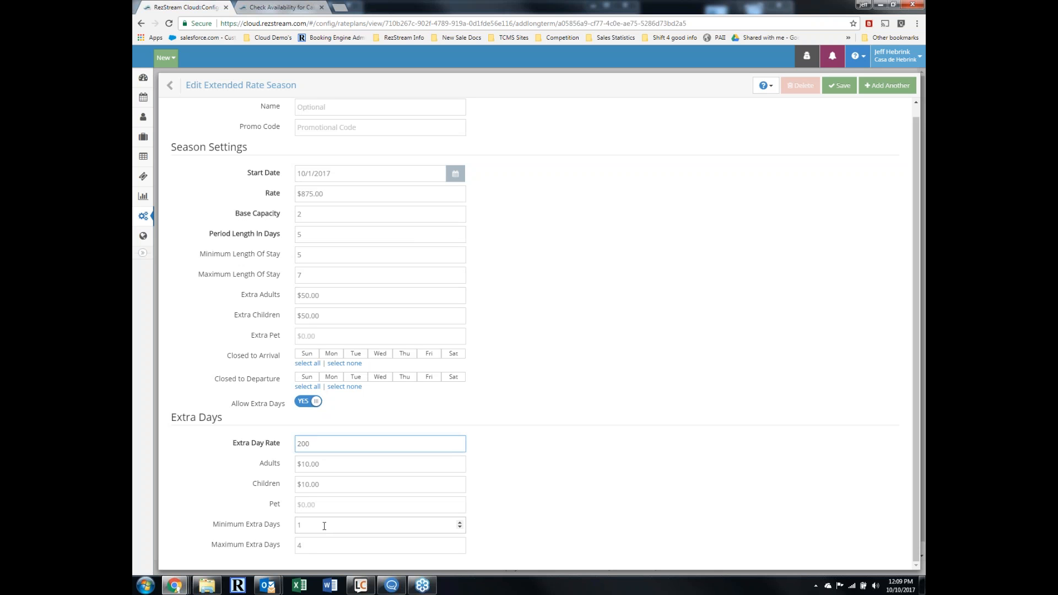
click(461, 548)
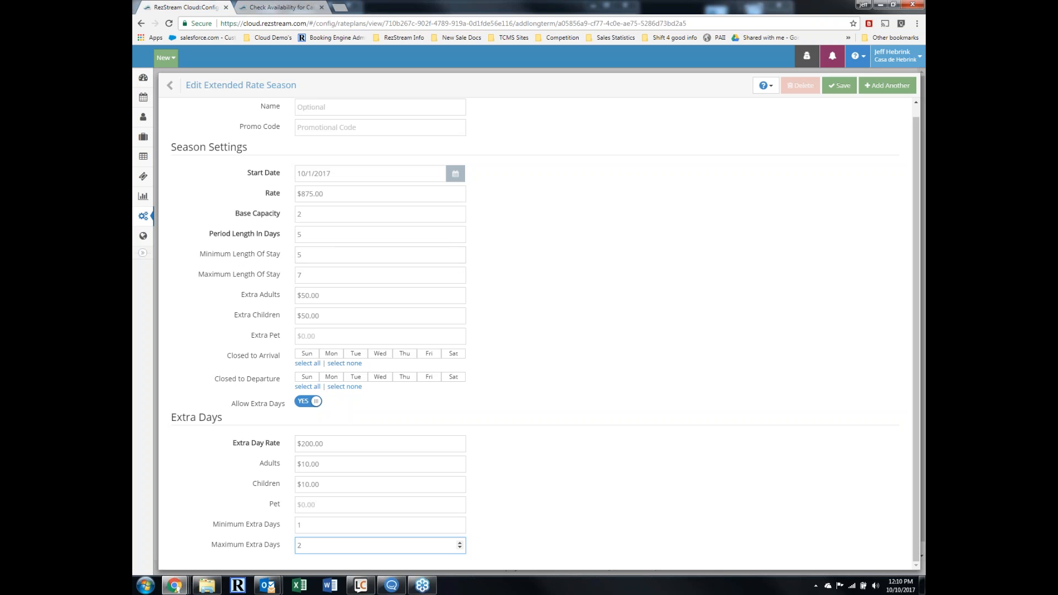
- Leave the season form without saving and show the reservation calendar from 10/15/2017
click(186, 87)
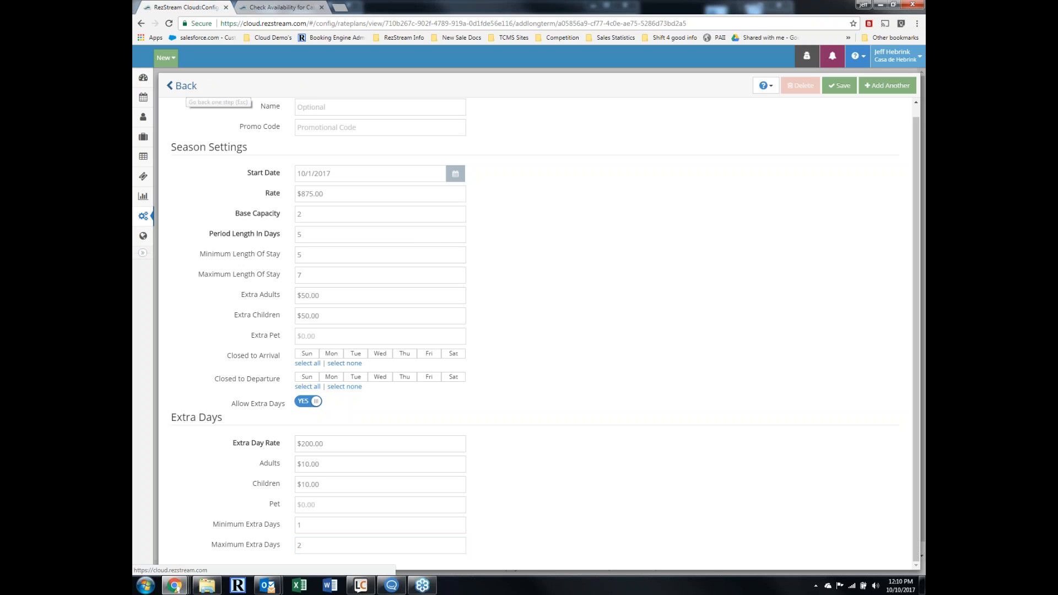
click(185, 87)
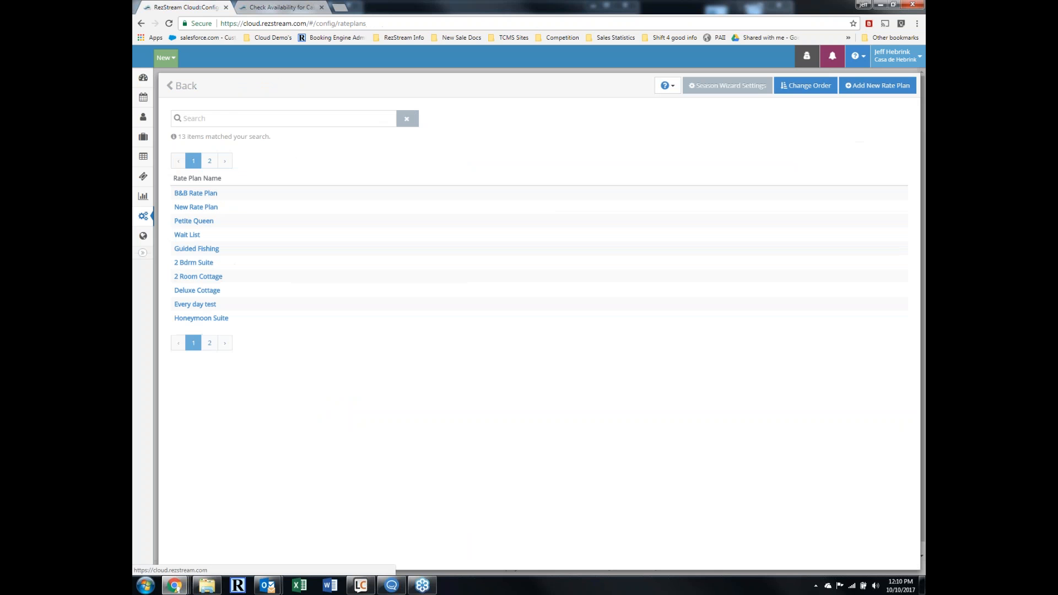
click(185, 89)
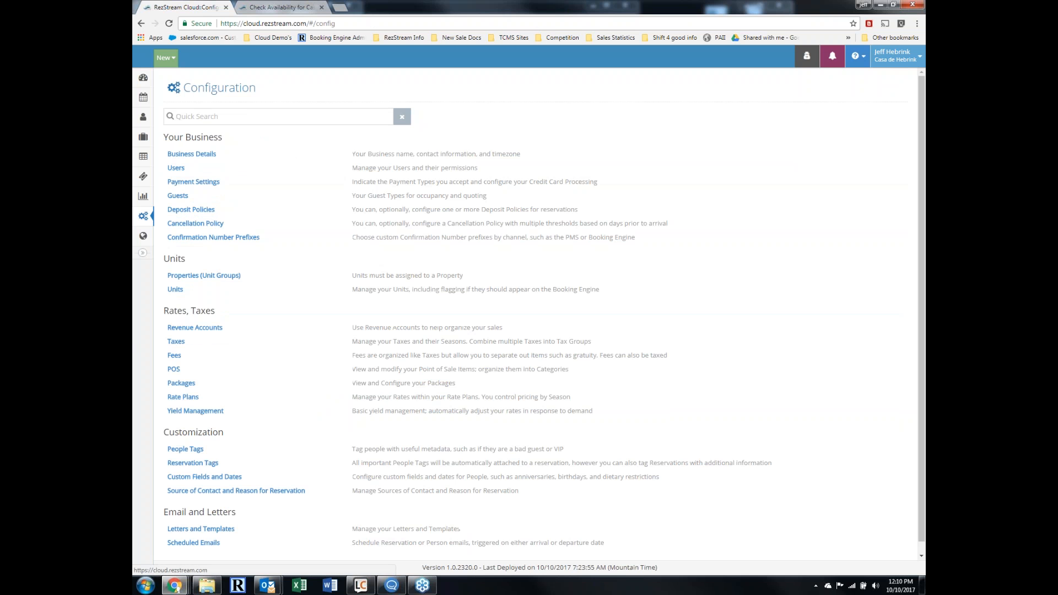
click(144, 100)
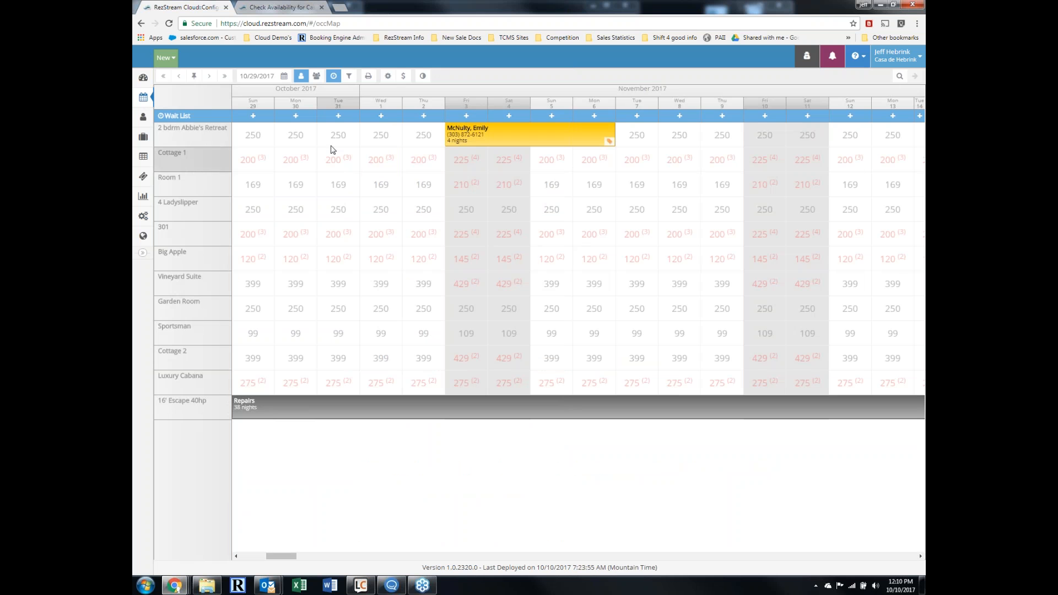
click(194, 77)
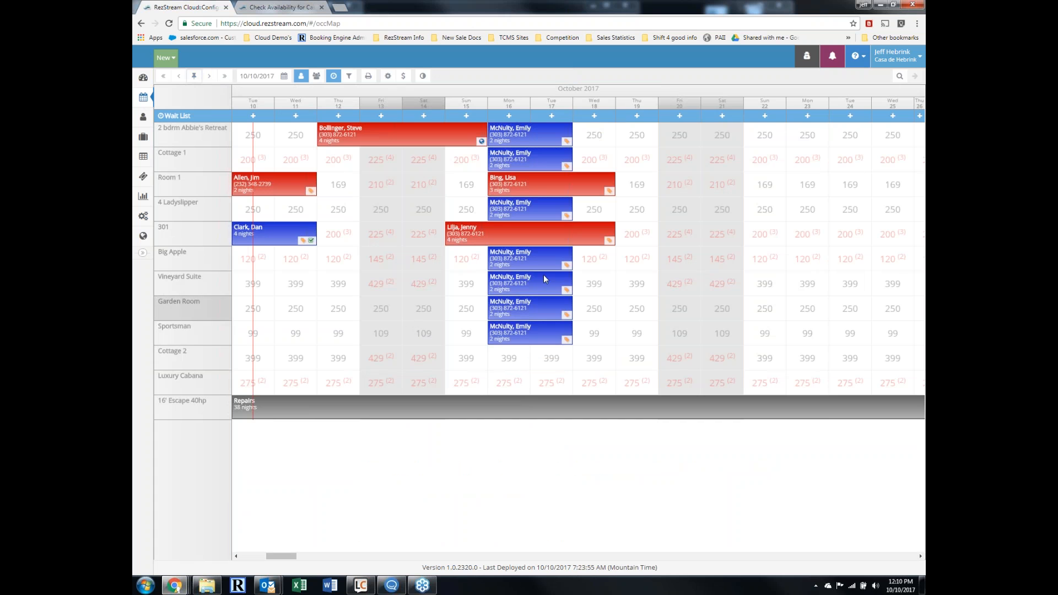
click(920, 556)
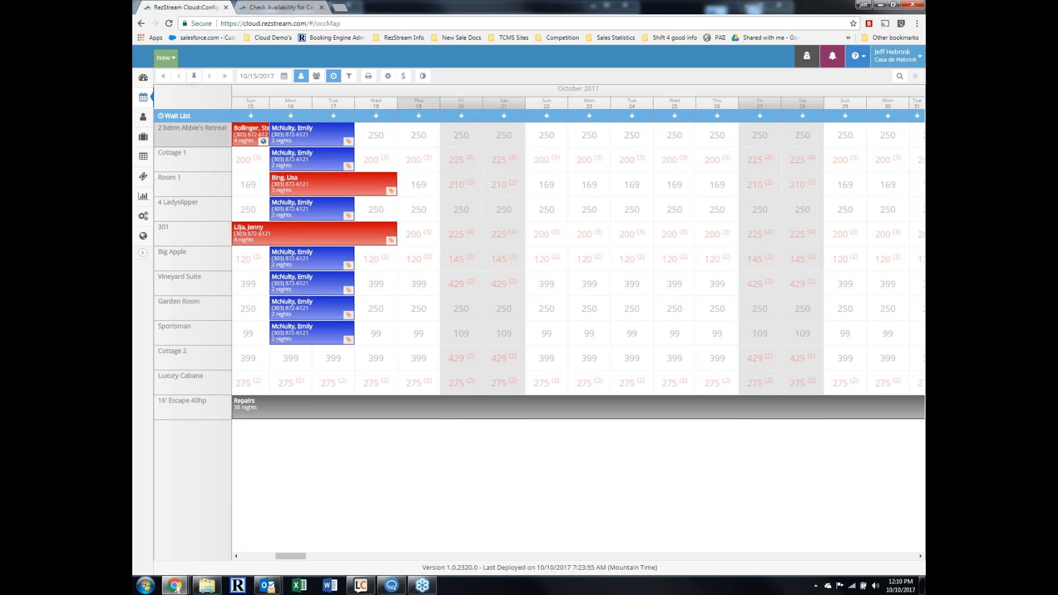
- Quote 2 bdrm Abbie's Retreat for five nights from October 19, 2017, trying the 5 night promo and 4-Night Getaway rates
drag(425, 140, 585, 134)
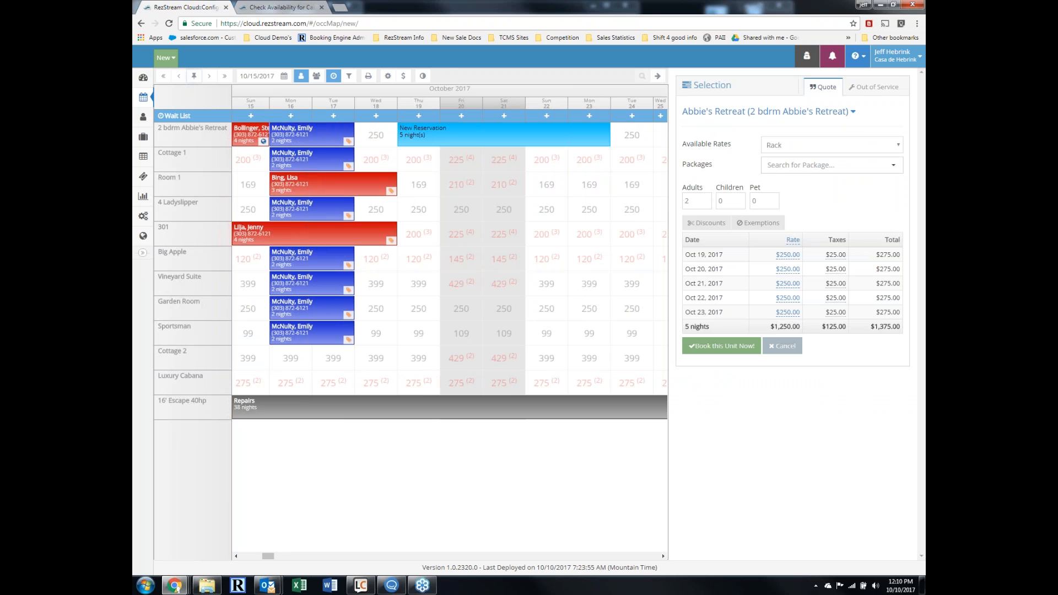
click(794, 147)
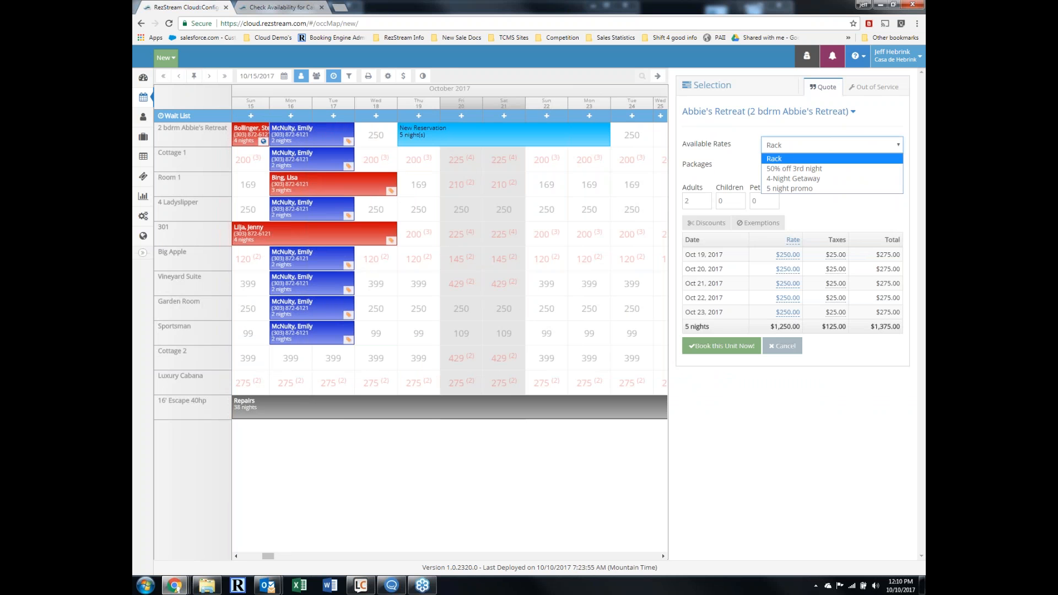
click(799, 190)
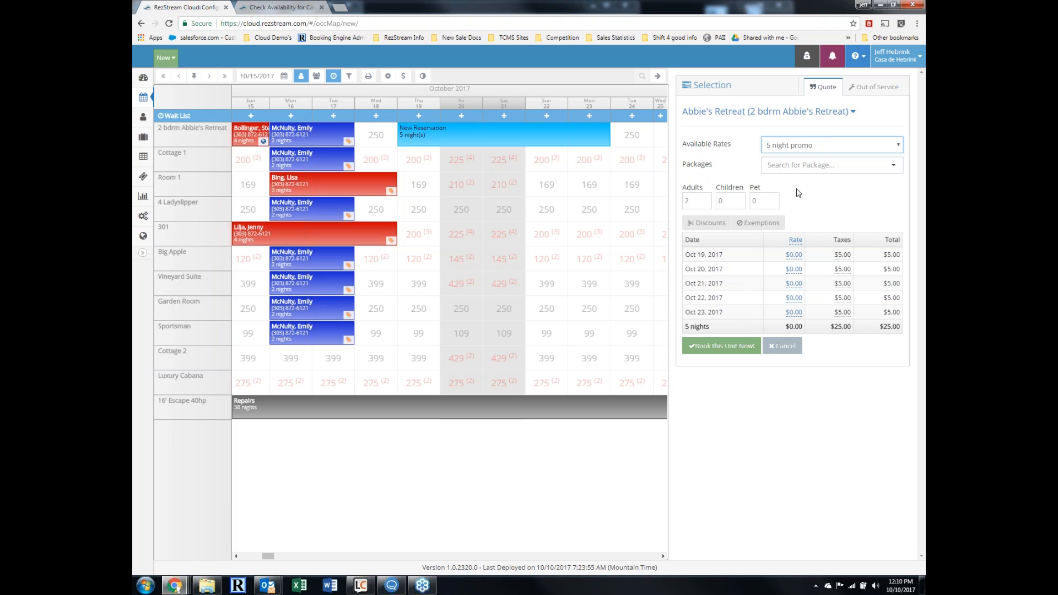
click(799, 145)
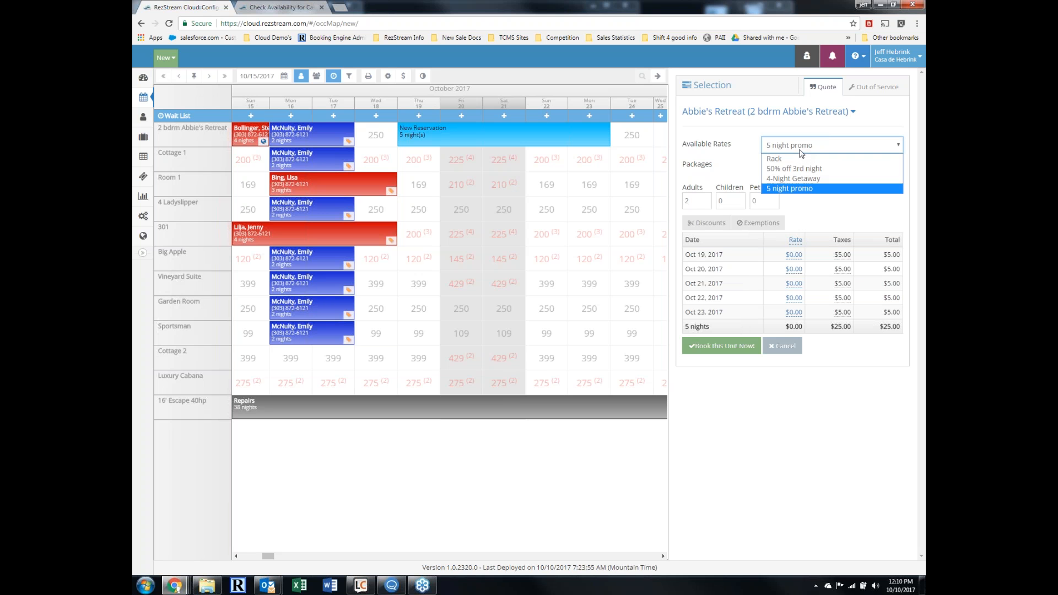
click(800, 182)
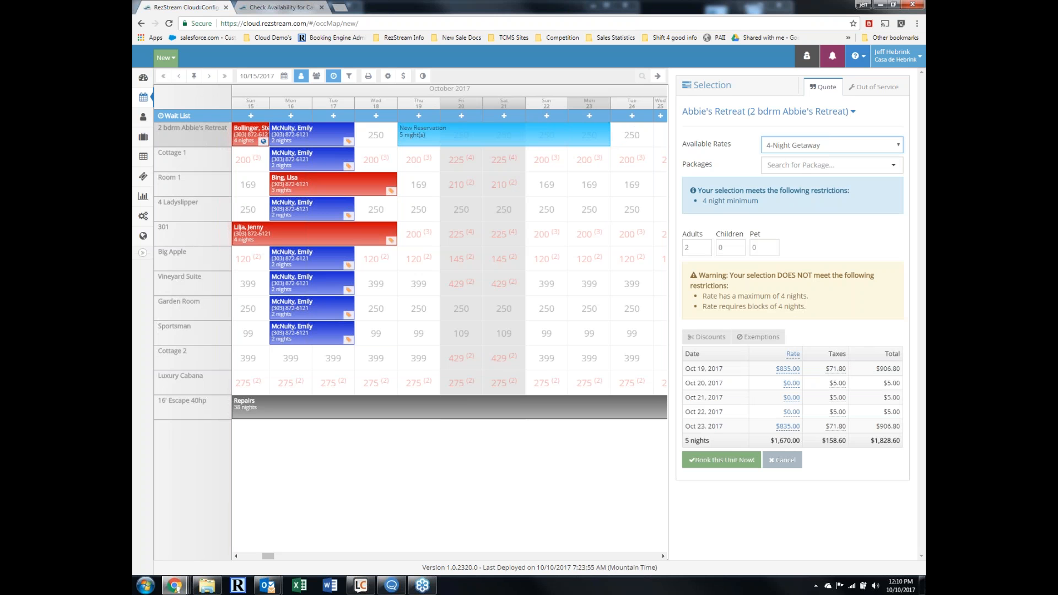
- Shorten the new 2 bdrm Abbie's Retreat stay to four nights, compare the Rack and 4-Night Getaway quotes, and choose 4-Night Getaway
drag(609, 135, 557, 134)
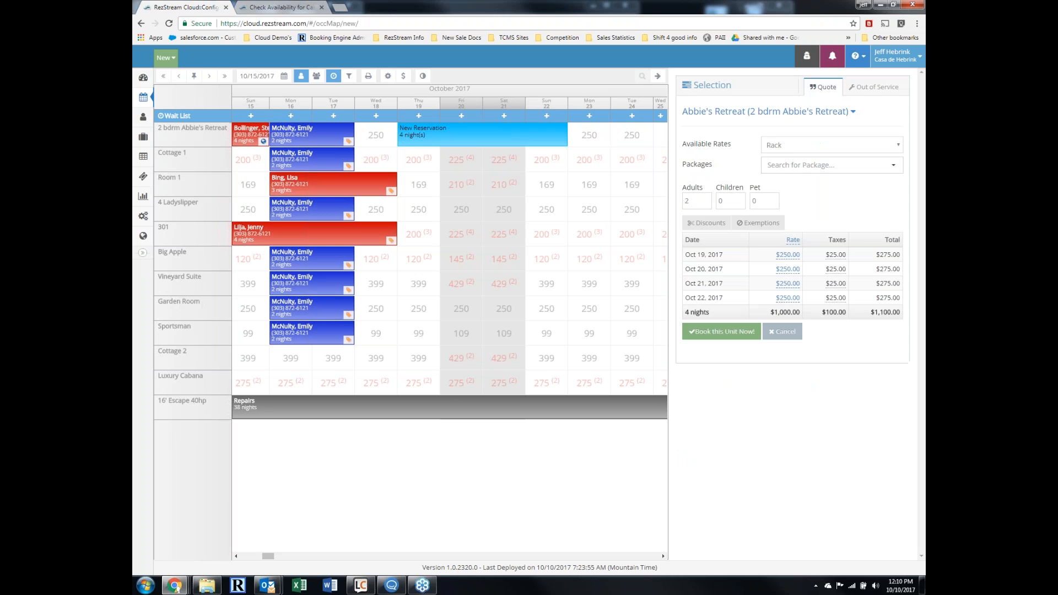
click(784, 146)
click(784, 180)
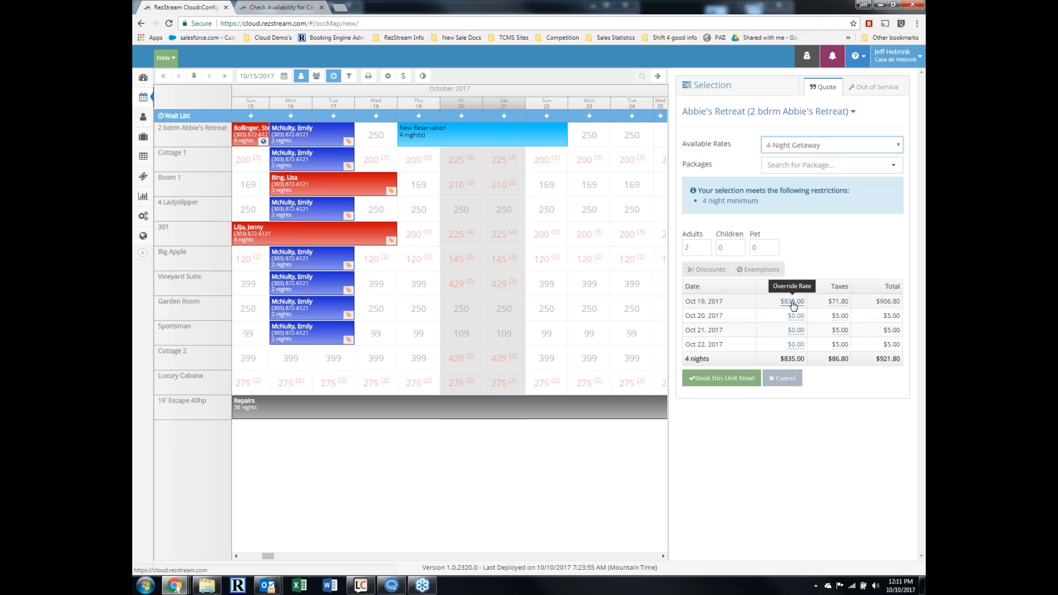
click(781, 147)
click(783, 160)
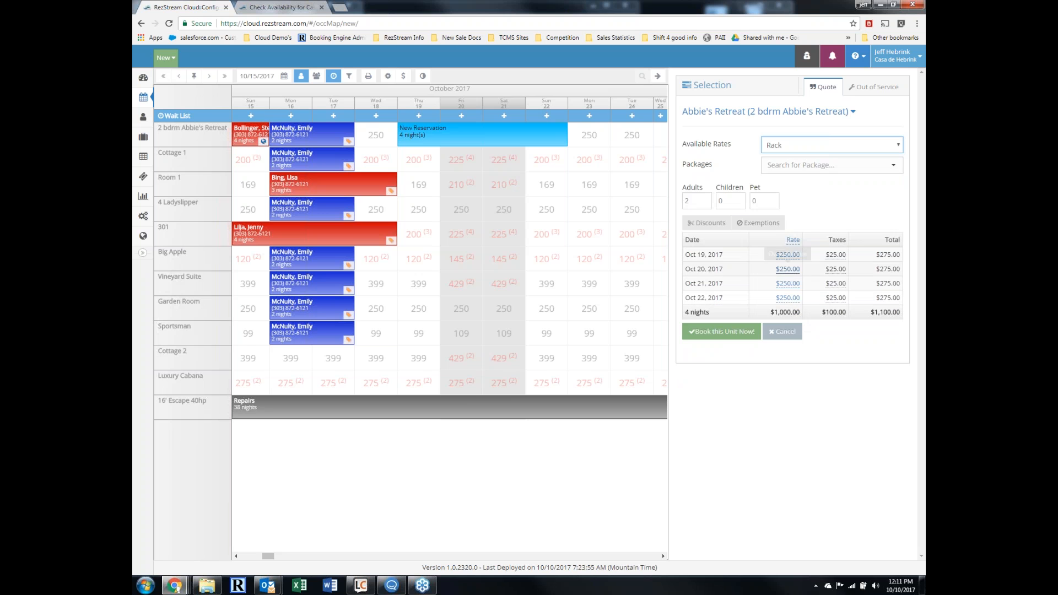
click(787, 146)
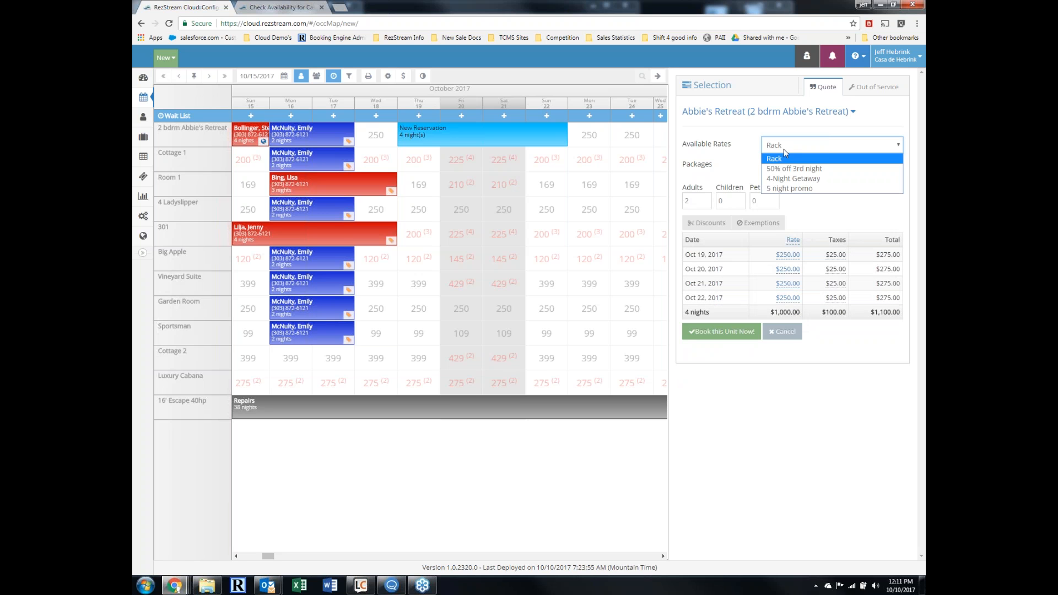
click(786, 183)
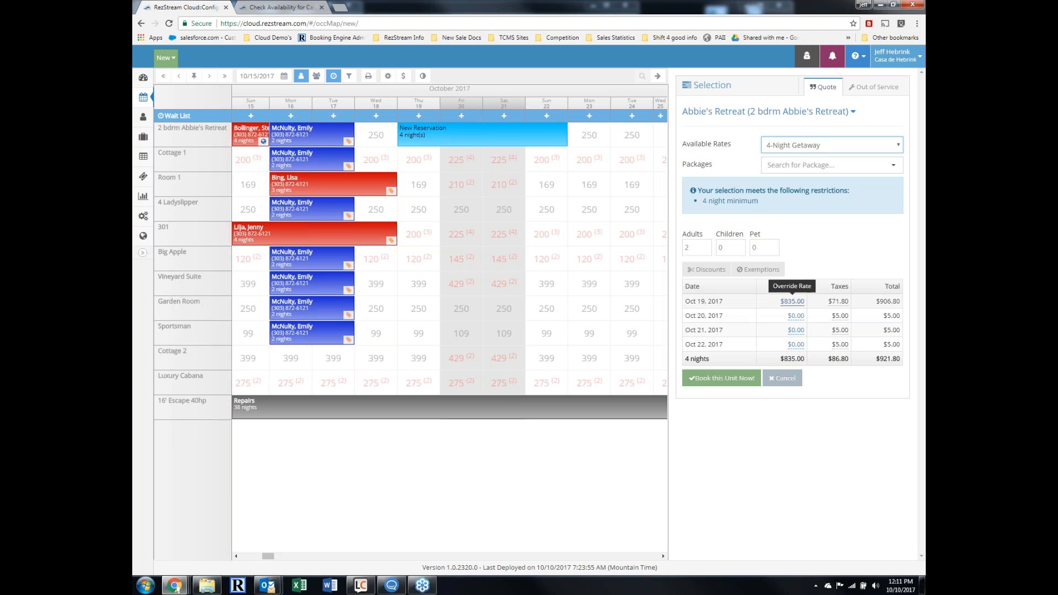
- Book the quoted unit for an existing guest found by searching "m", and complete the new reservation without adding a credit card
click(729, 378)
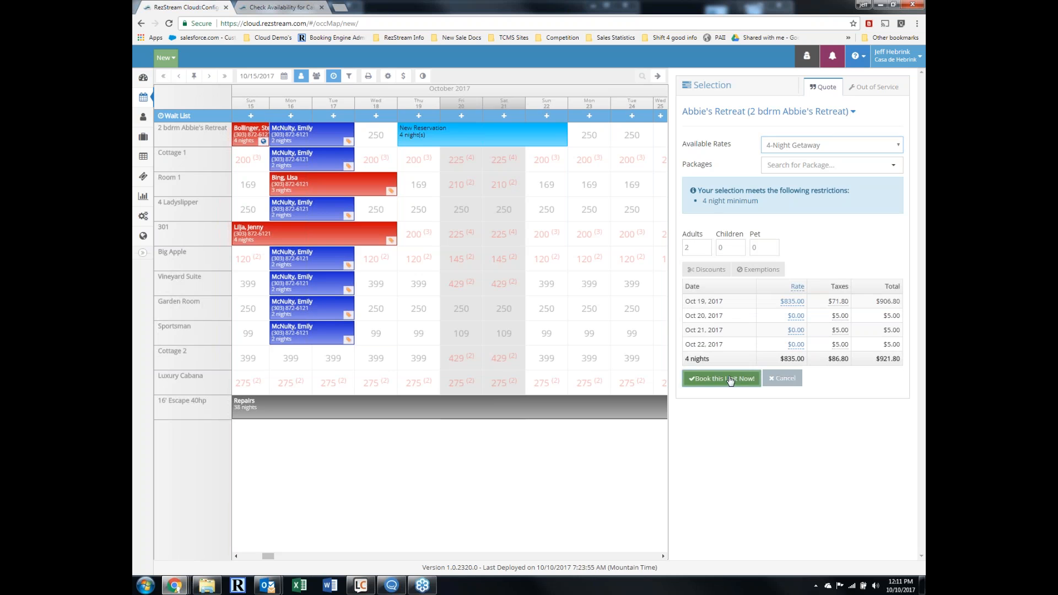
click(335, 135)
text(m)
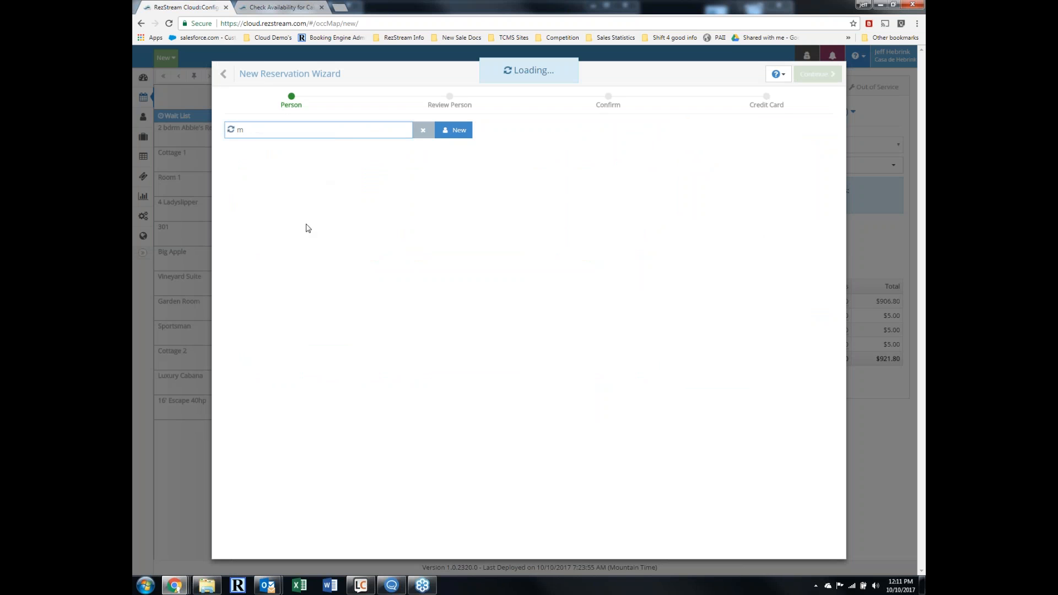
click(304, 255)
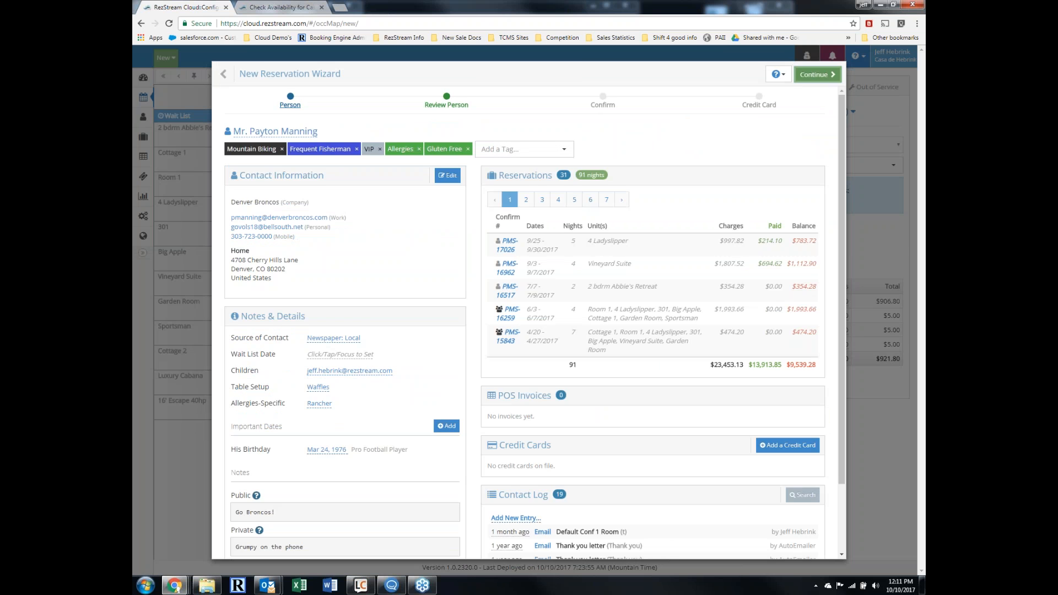
click(818, 73)
click(383, 175)
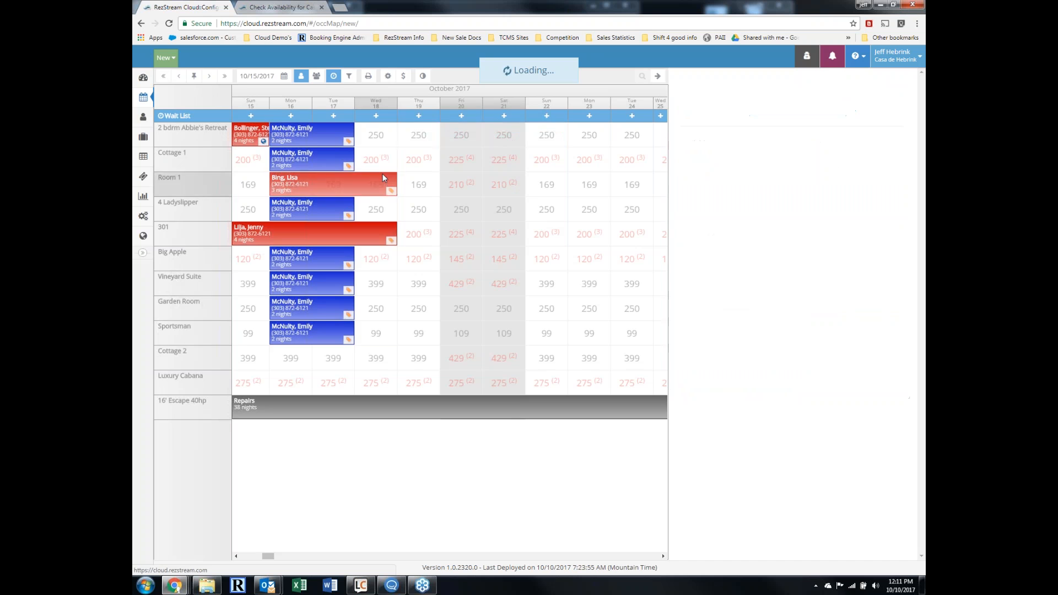
- Review the nightly line items on the new reservation's invoice and return to the reservation
scroll(395, 384, down, 1)
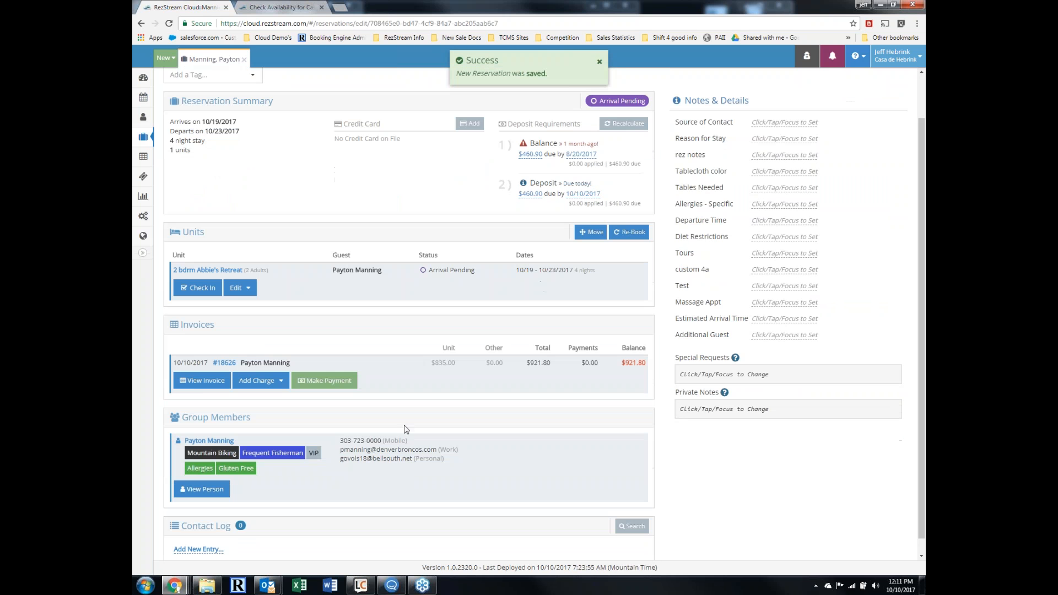
click(201, 381)
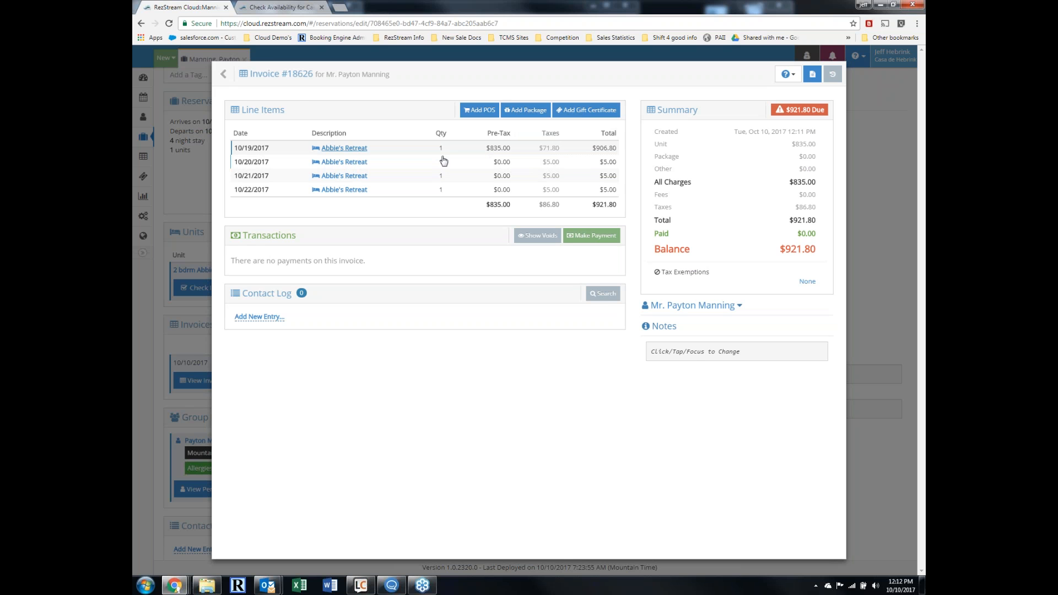
mouse_move(236, 81)
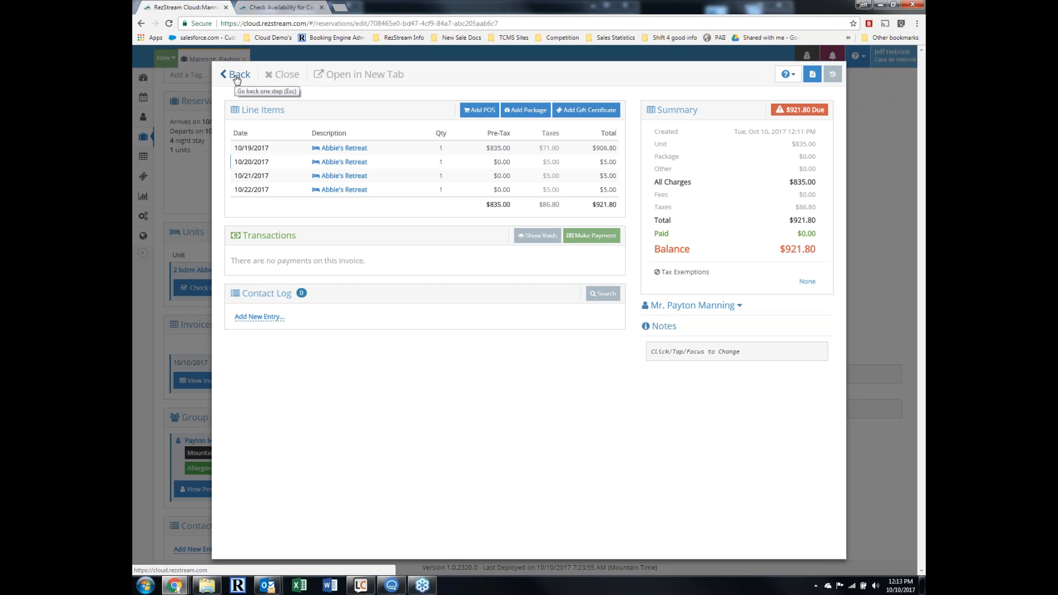
click(237, 77)
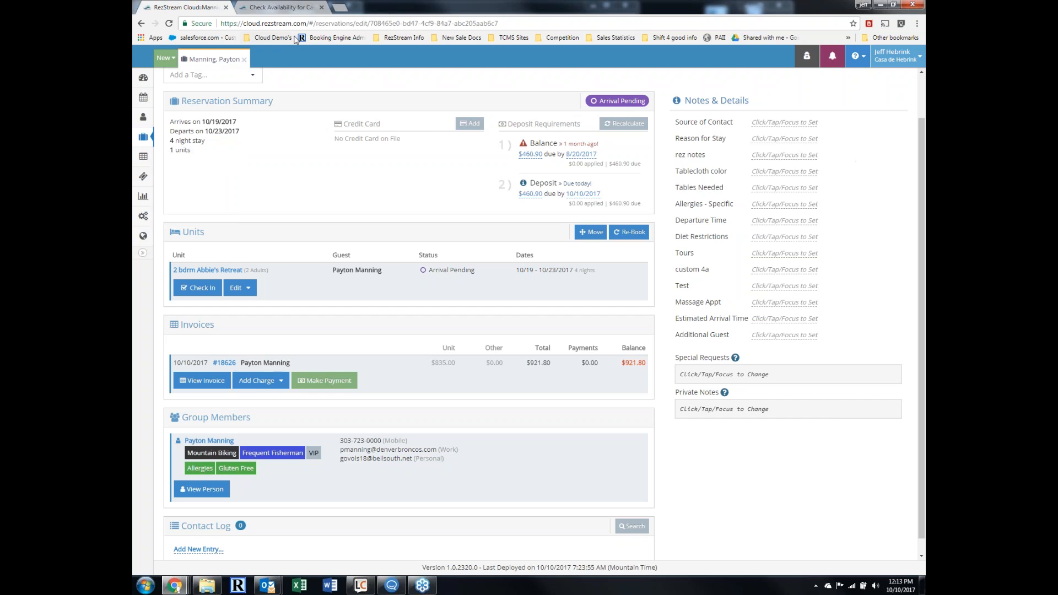
- Switch to the guest booking site and search availability for four nights, arriving 11/6/2017 and departing 11/10/2017, for 2 adults
click(291, 9)
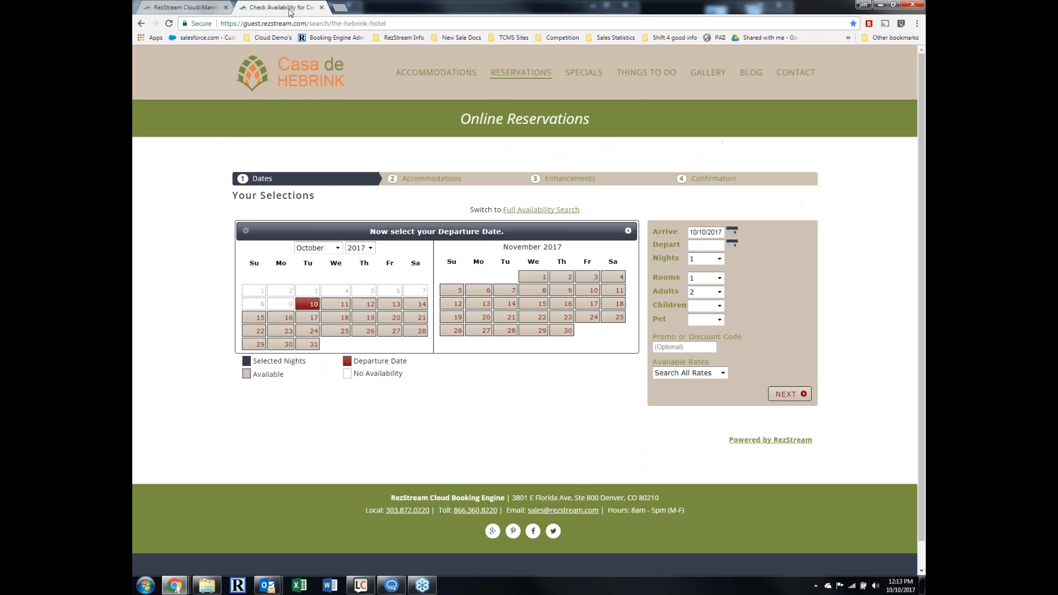
click(480, 292)
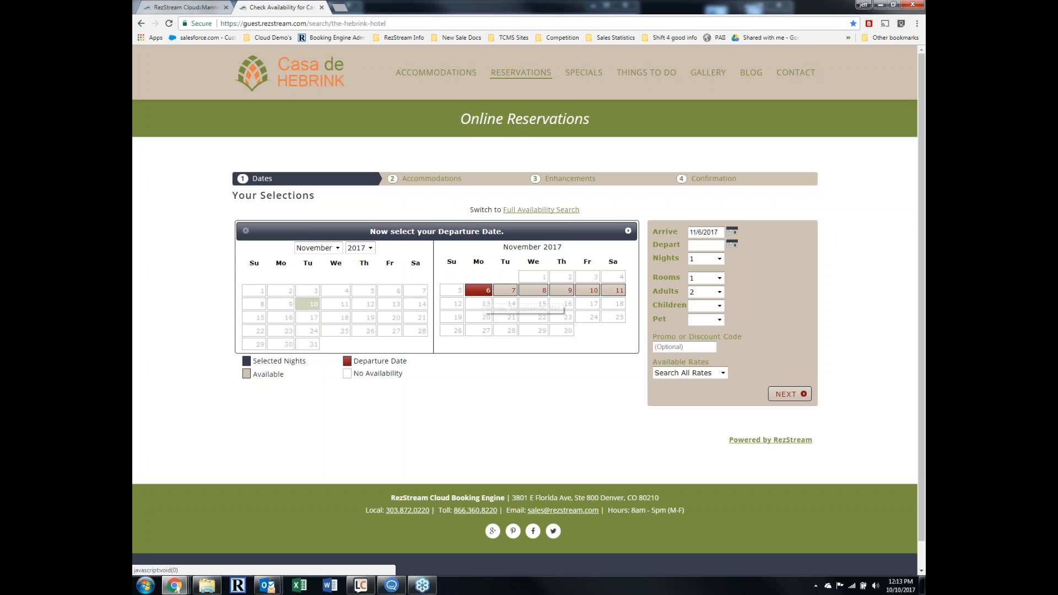
click(594, 293)
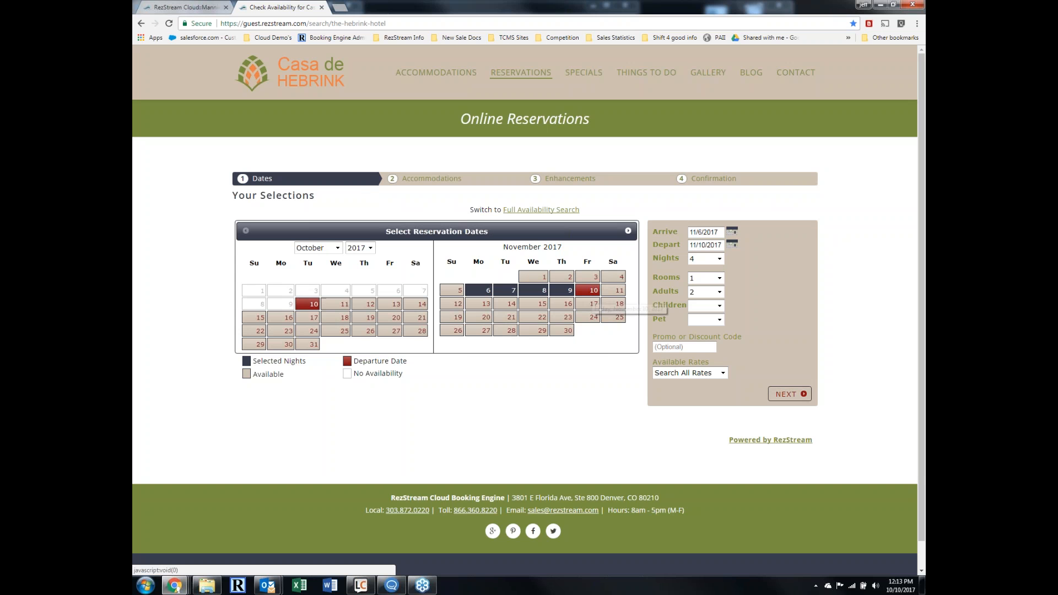
click(714, 259)
click(706, 297)
click(799, 394)
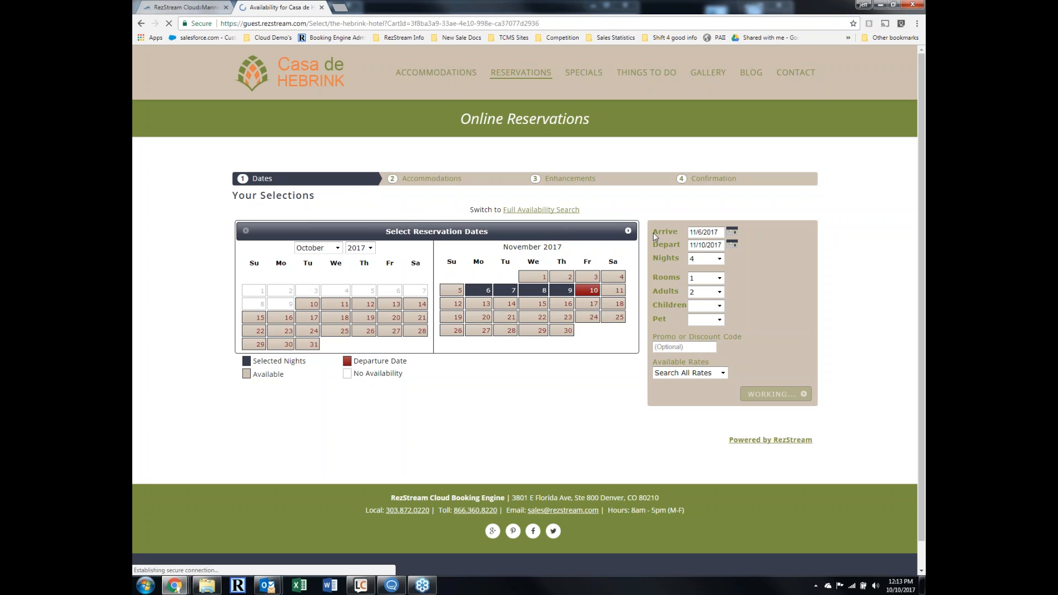
- Compare the Rack, 50% off 3rd night and 4-Night Getaway rate details for 4 Ladyslipper in the online availability results
scroll(507, 308, down, 8)
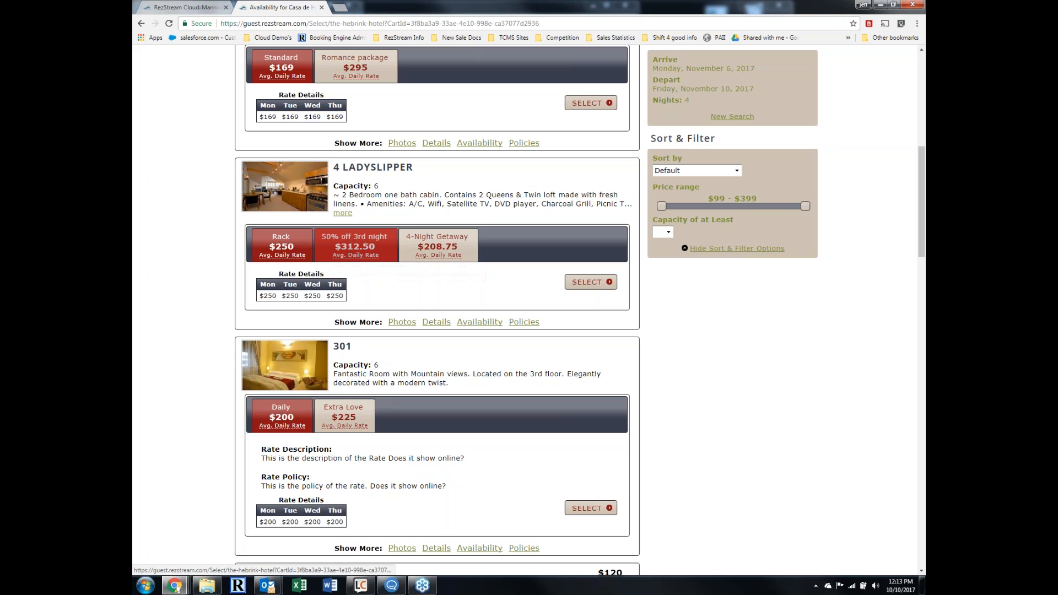
click(378, 247)
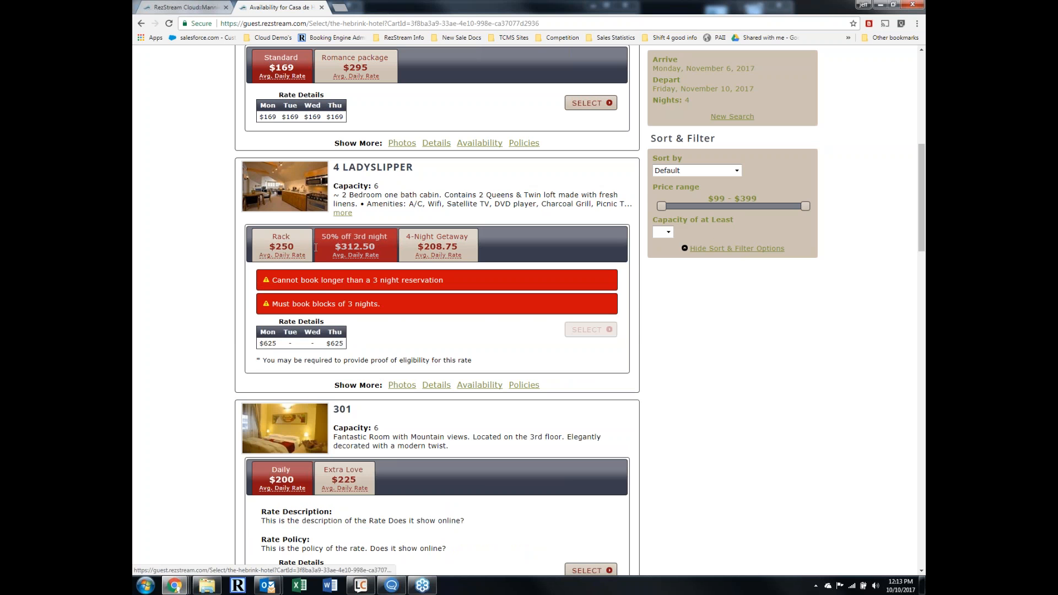
click(298, 251)
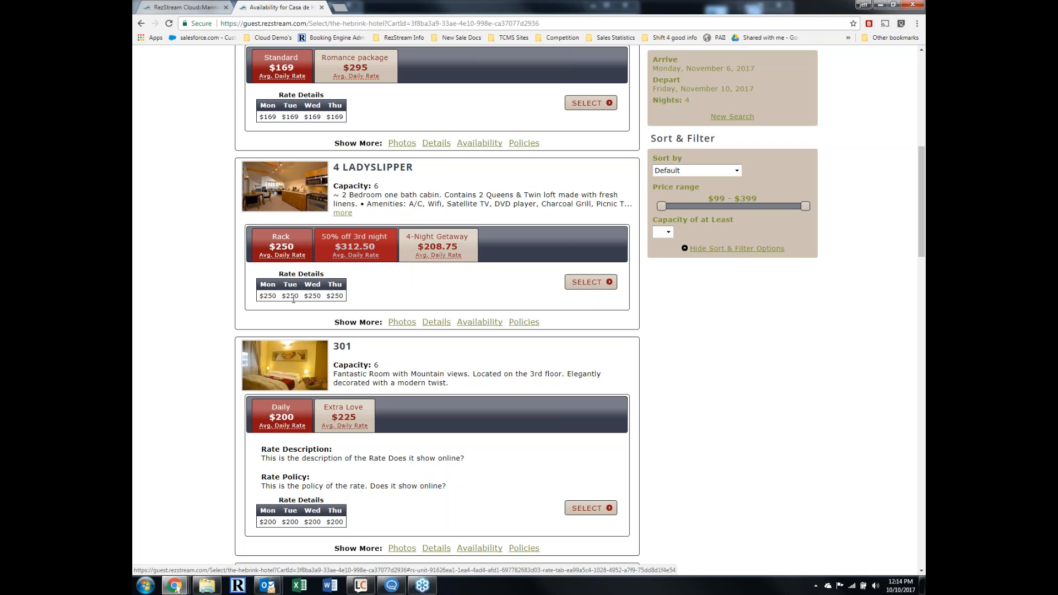
click(361, 249)
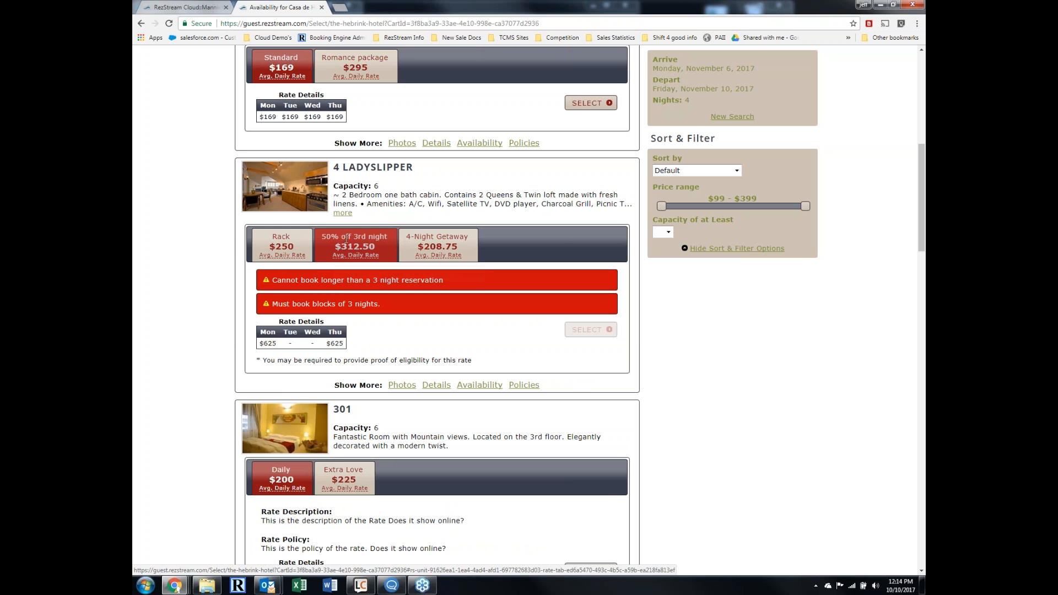
click(437, 246)
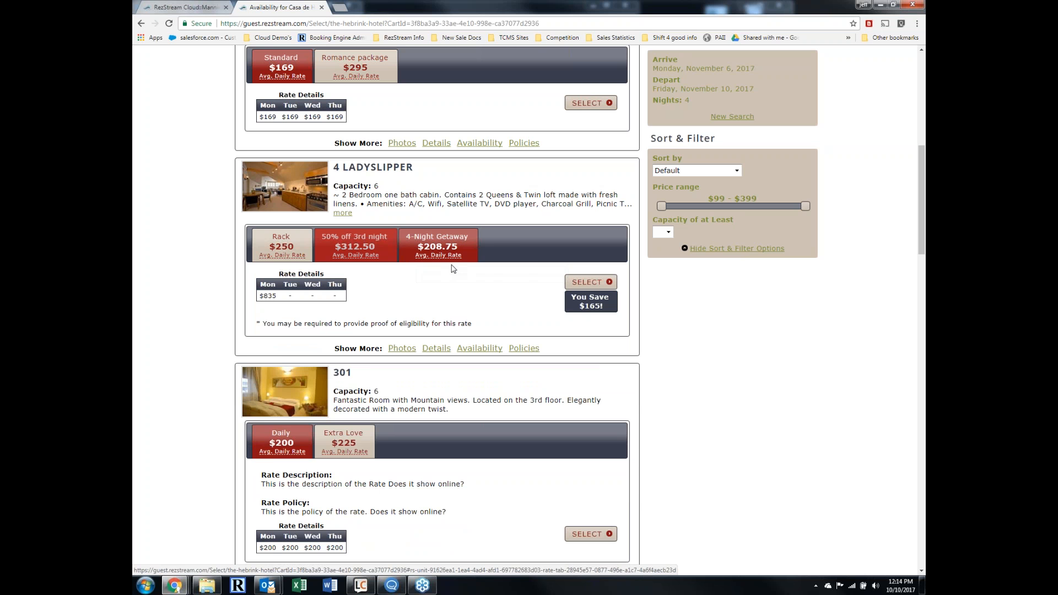
scroll(516, 259, up, 2)
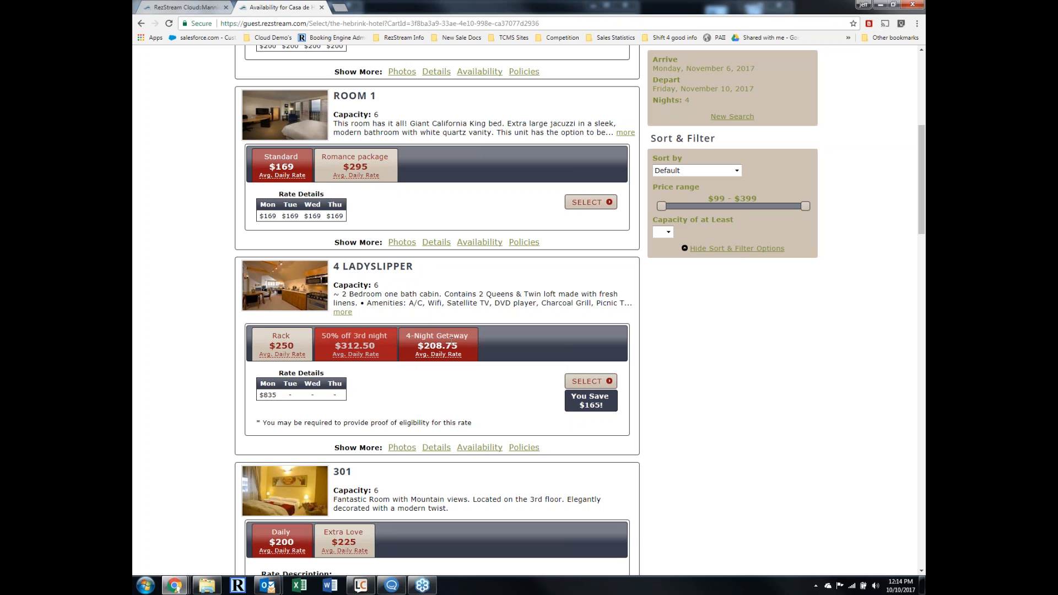
click(186, 9)
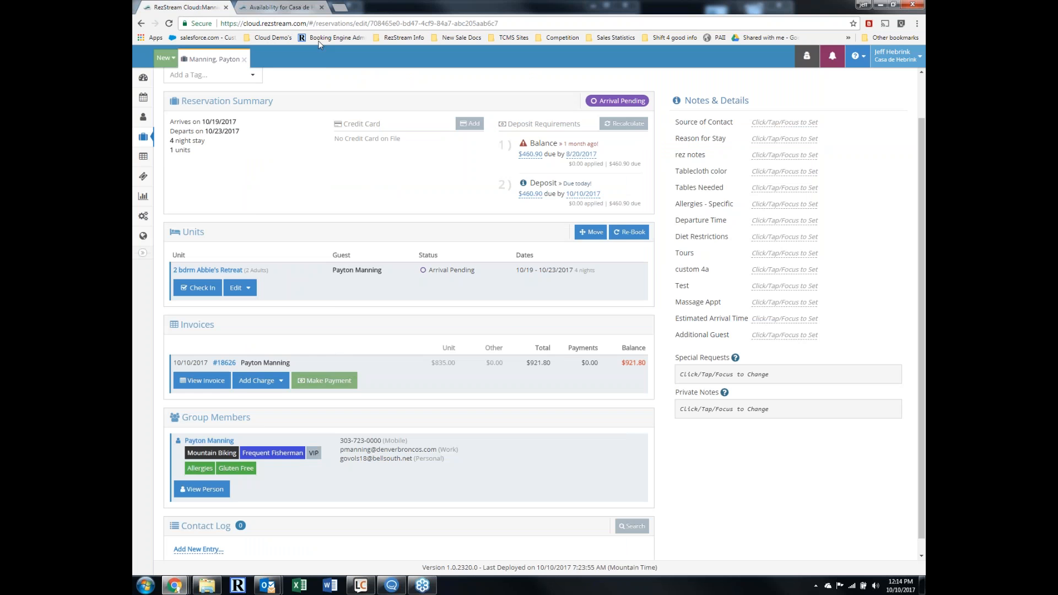
click(291, 7)
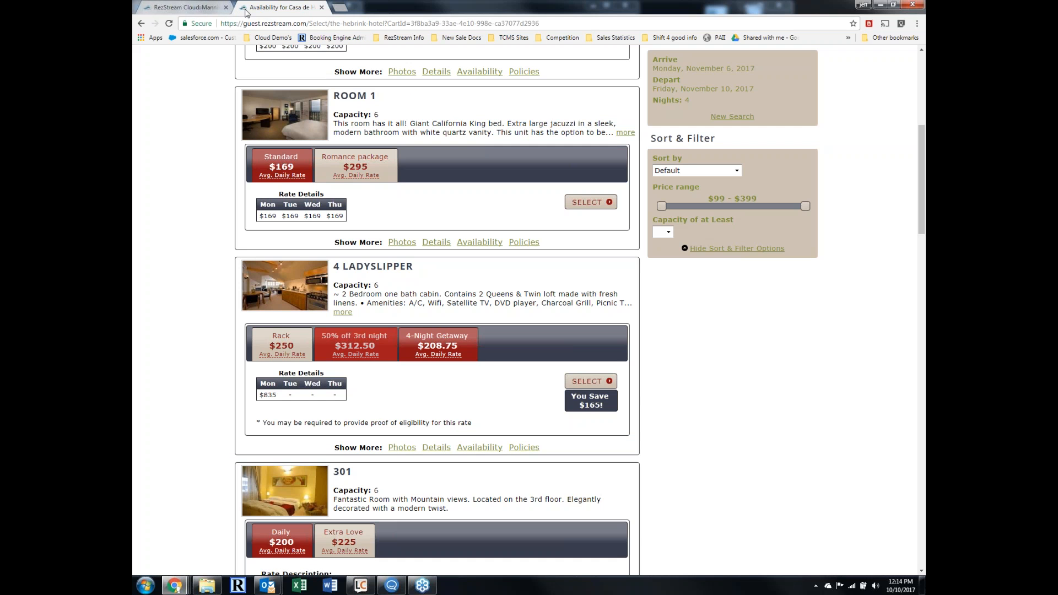
- In the property management configuration, set Stay and Play as the default package of New Rate Plan's 4-Night Getaway rate and save it
click(195, 11)
click(143, 216)
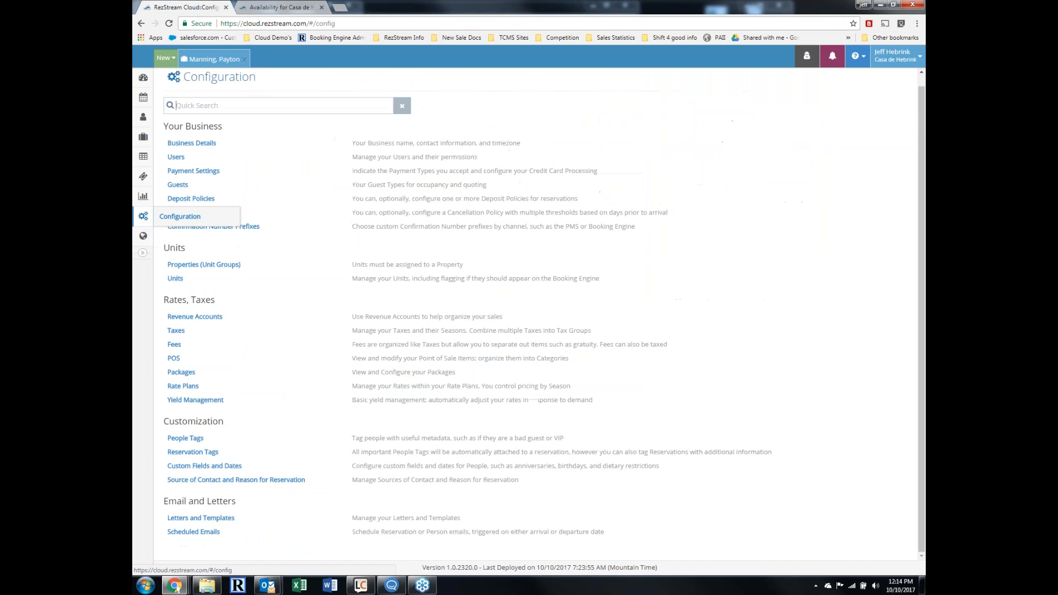
click(200, 389)
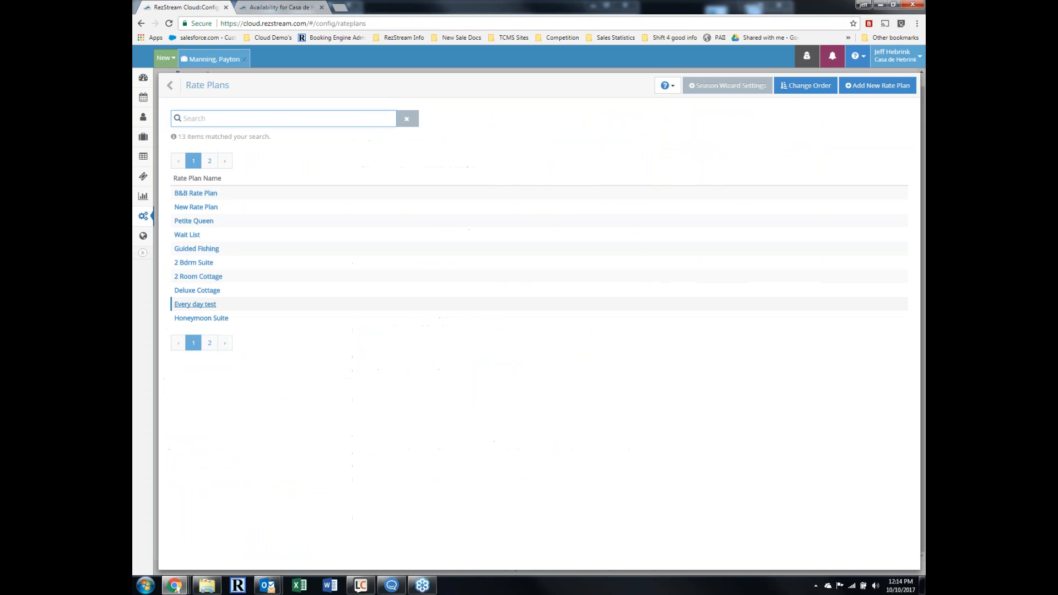
click(218, 209)
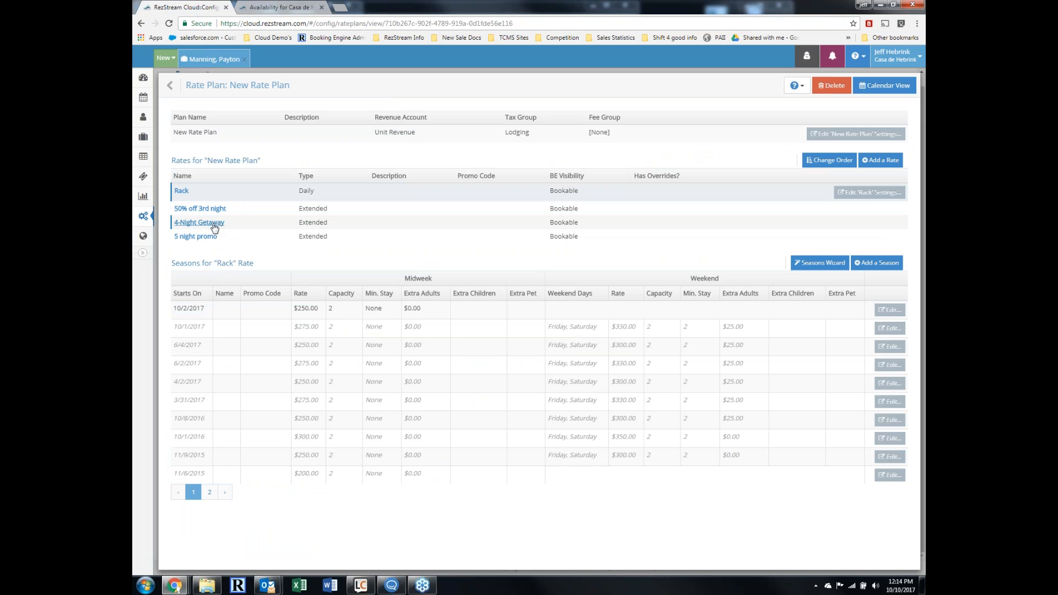
click(214, 223)
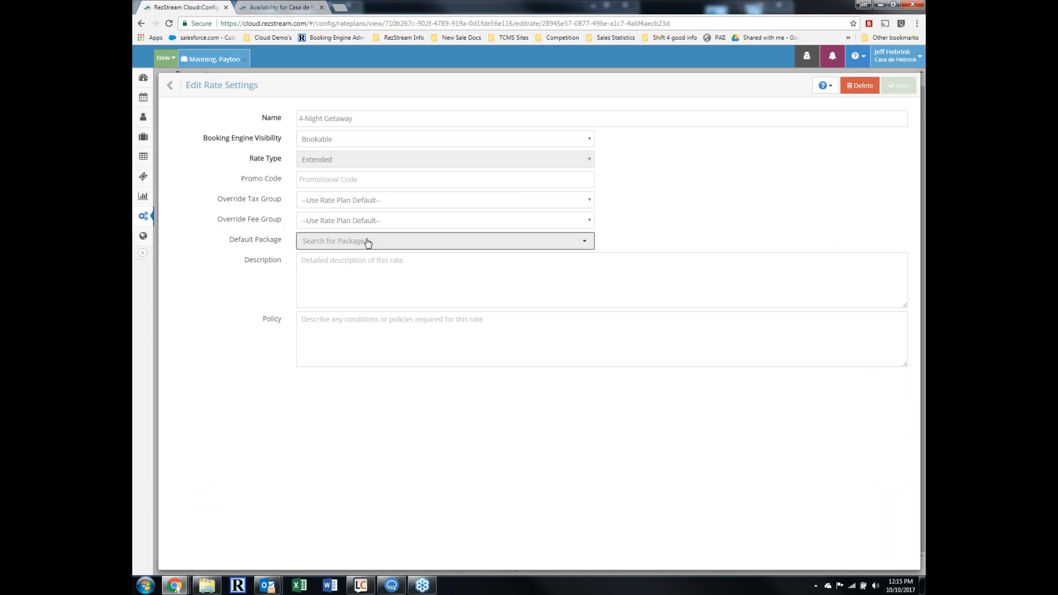
click(366, 241)
scroll(353, 311, down, 4)
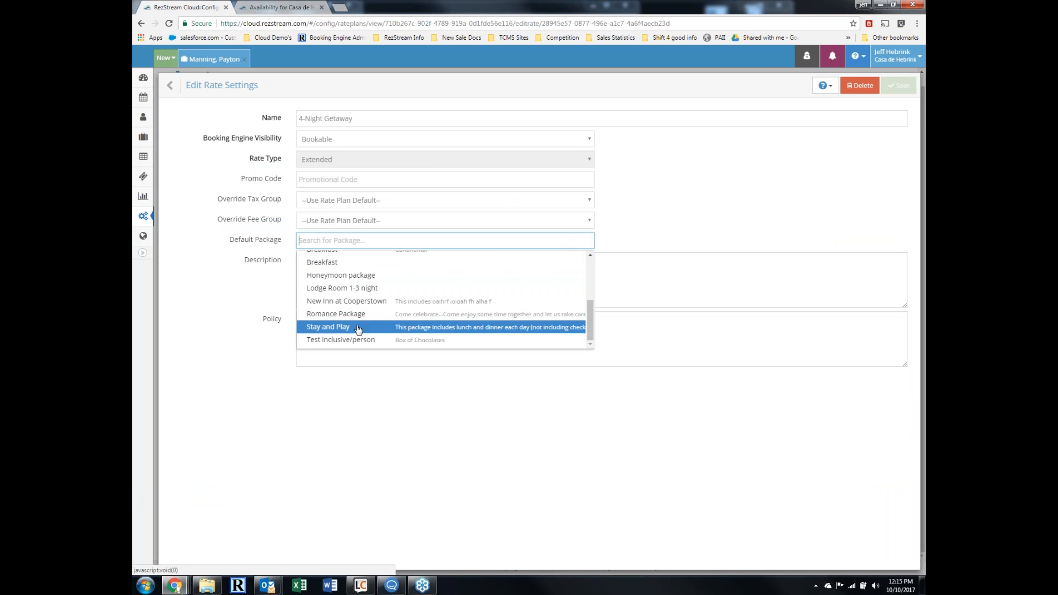
click(353, 328)
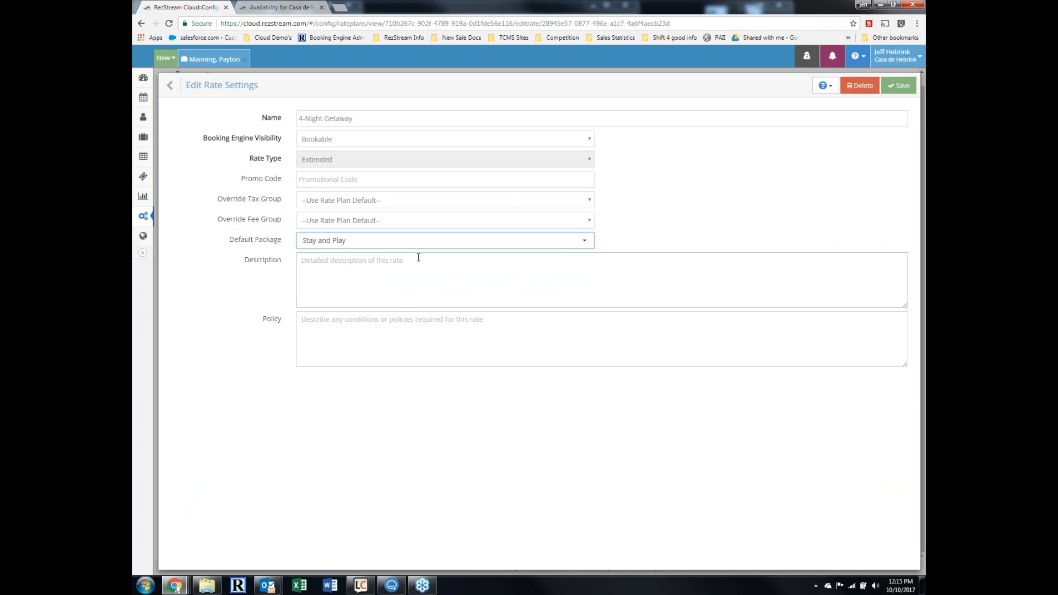
click(899, 86)
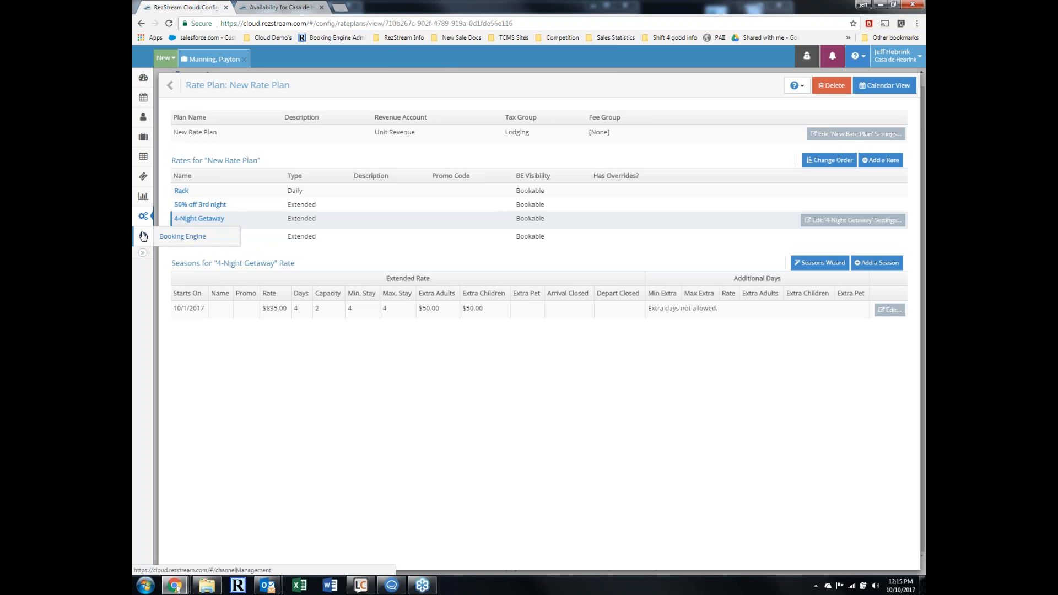
- View the Booking Engine area, then return to the guest booking site's accommodation results and look at the beginning of the page
click(143, 238)
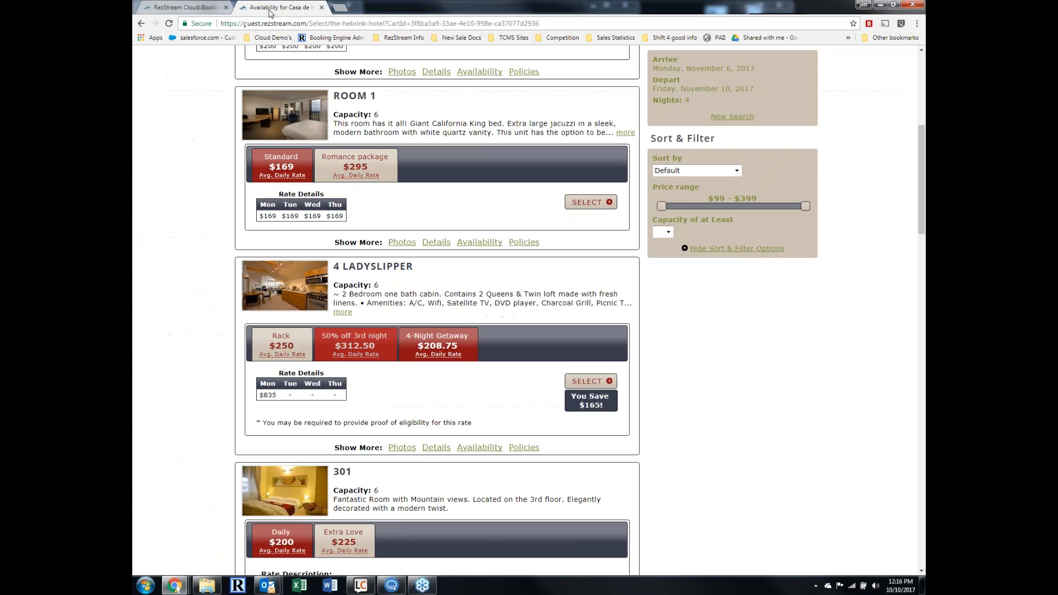
click(270, 9)
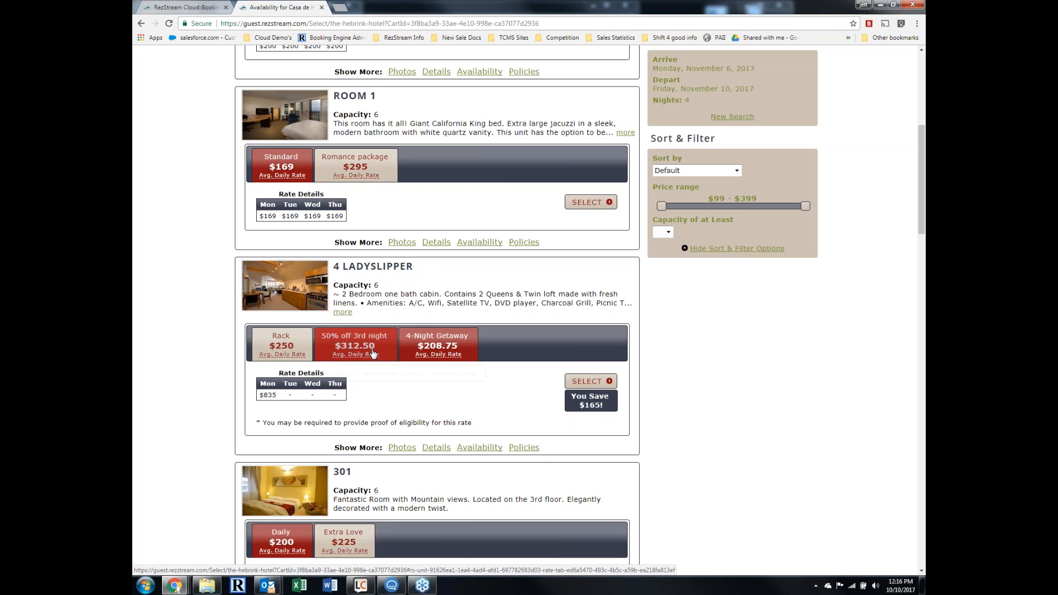
scroll(453, 390, up, 3)
scroll(452, 390, up, 4)
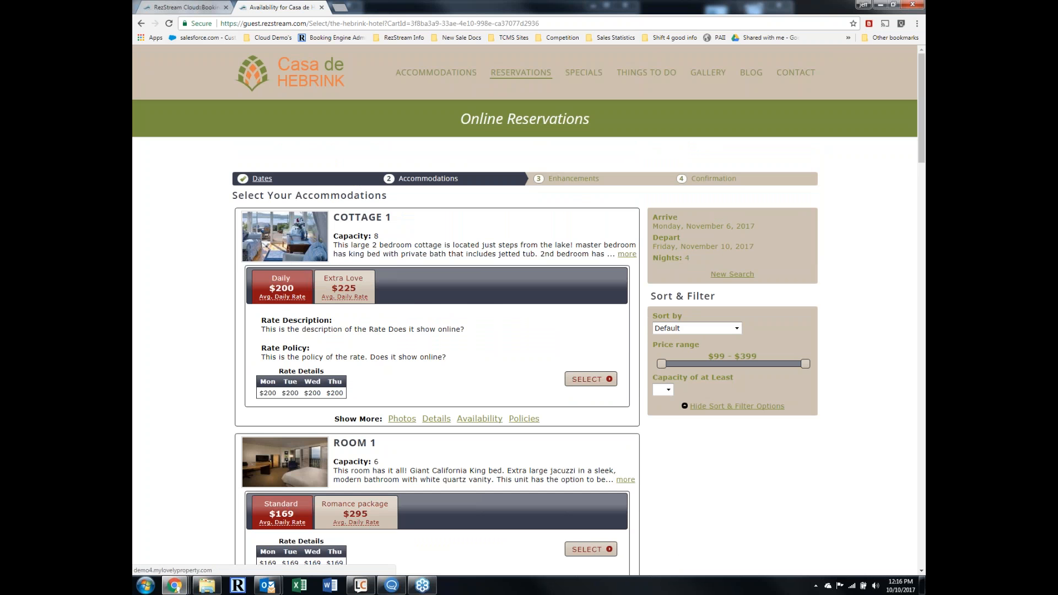
- Switch to the property management system and review the list of POS items in its configuration
click(199, 9)
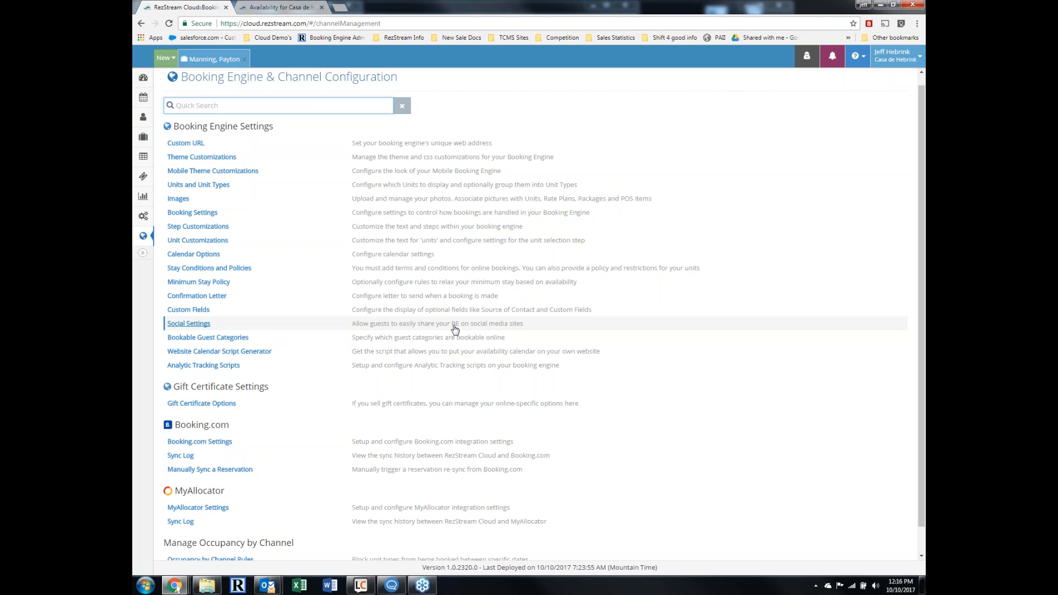
click(774, 43)
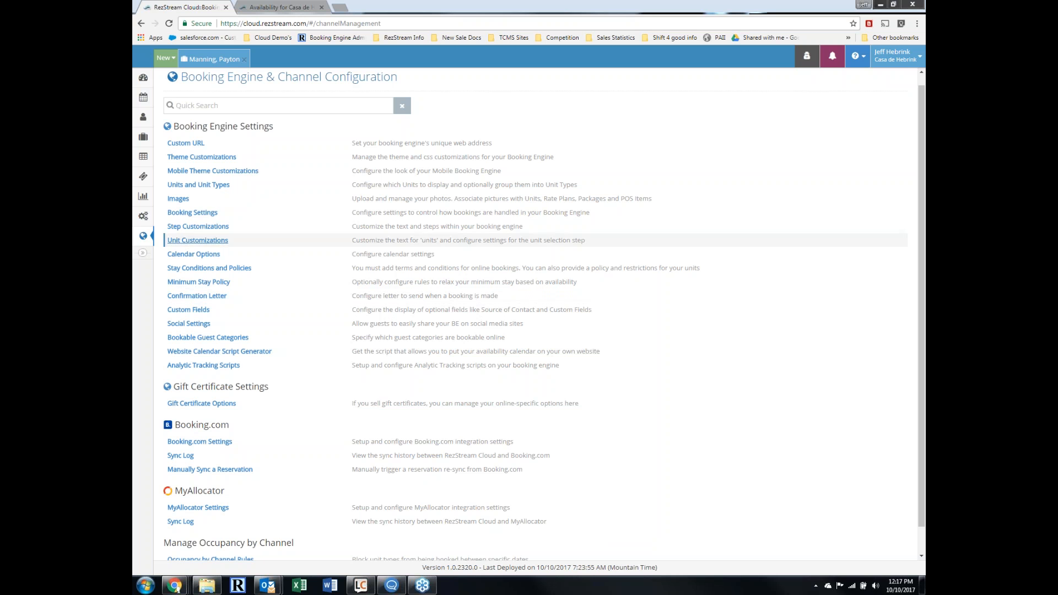
click(144, 218)
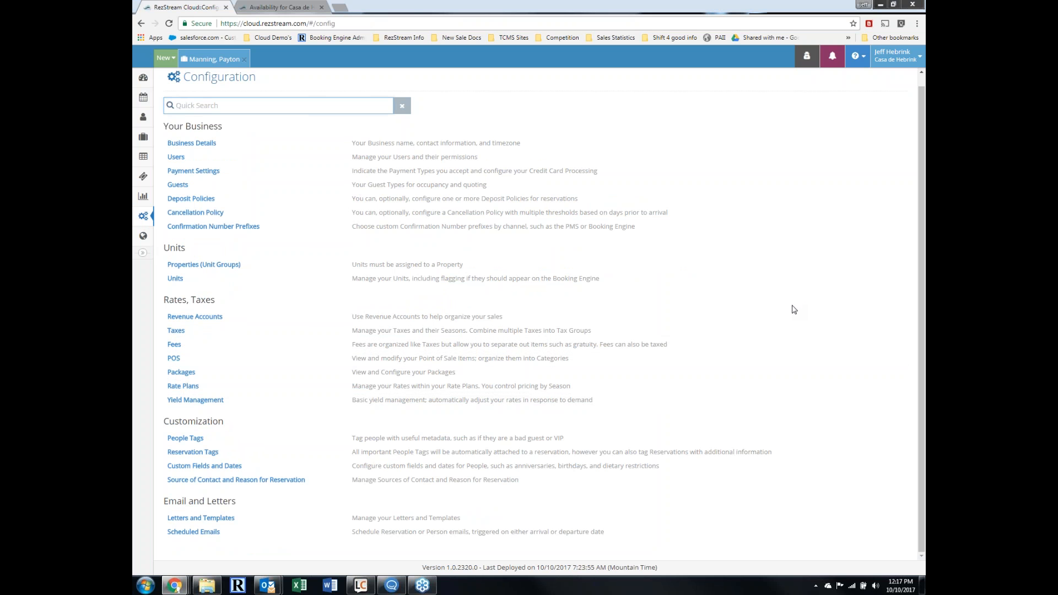
click(792, 306)
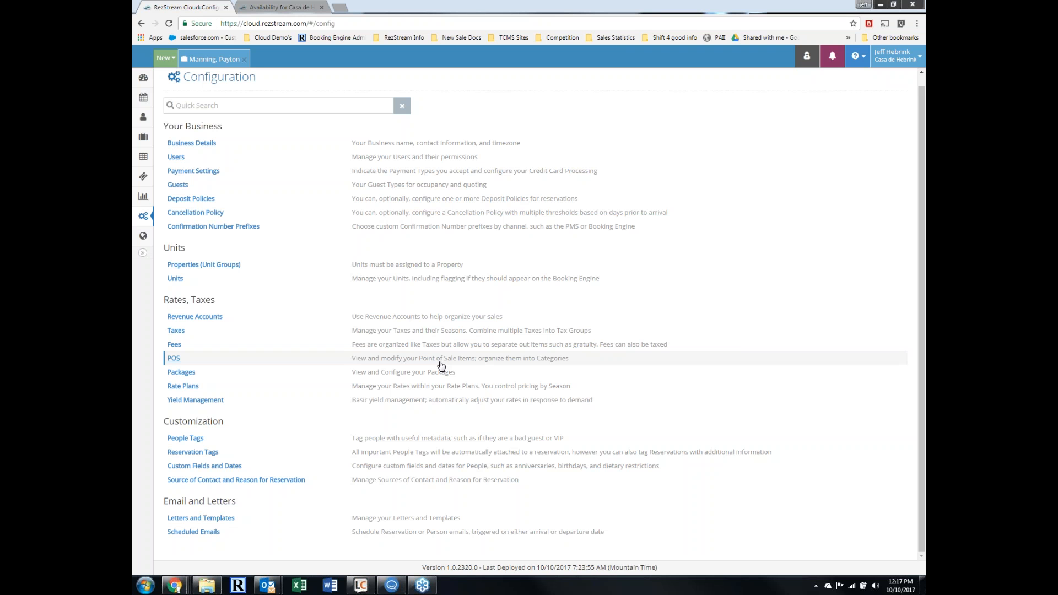
click(372, 364)
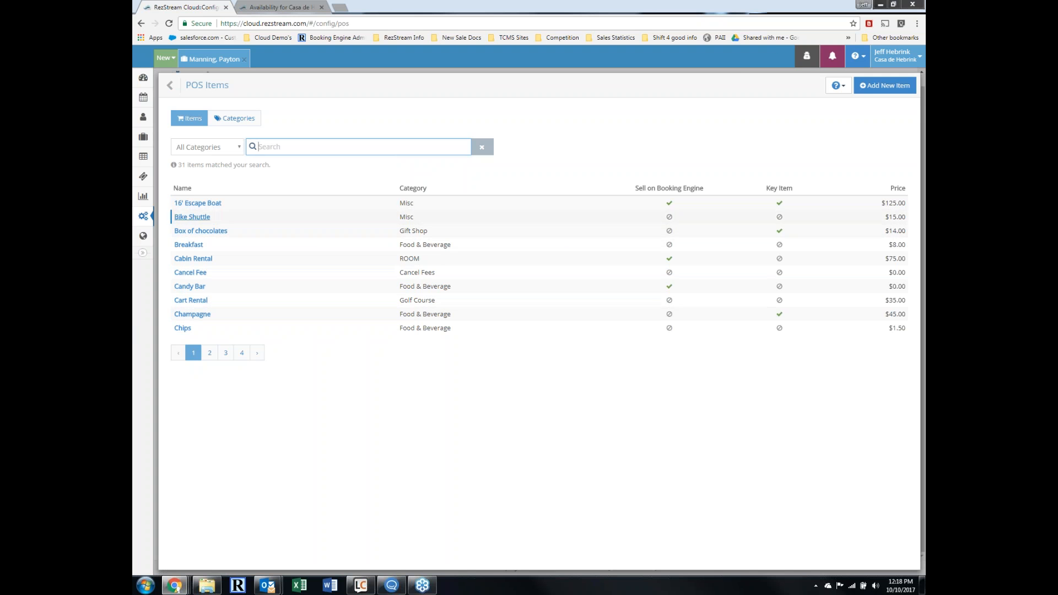
click(172, 86)
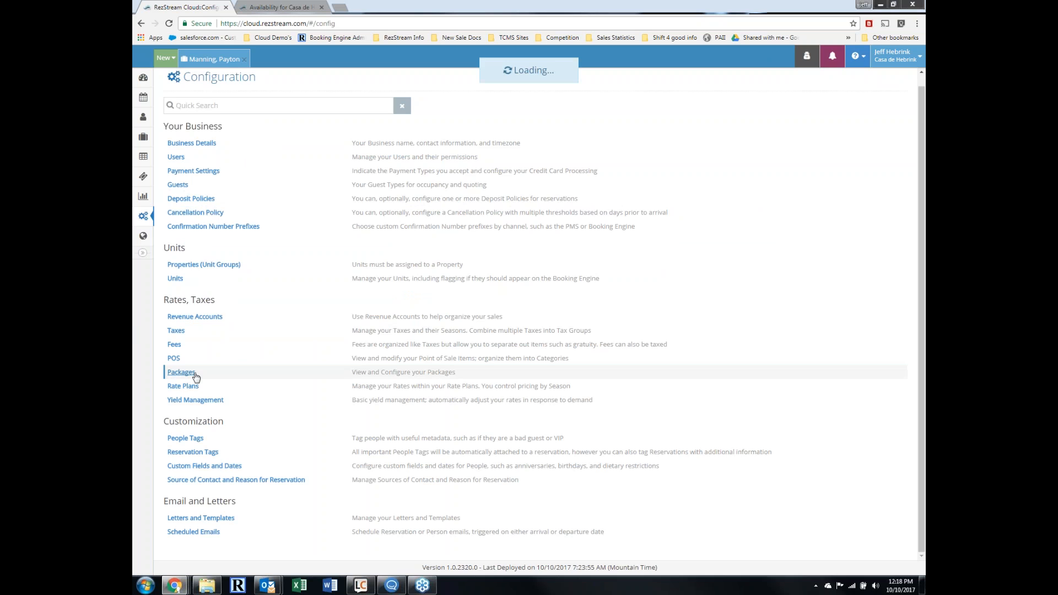
- Start a new package in the configuration and name it "Test package"
click(187, 372)
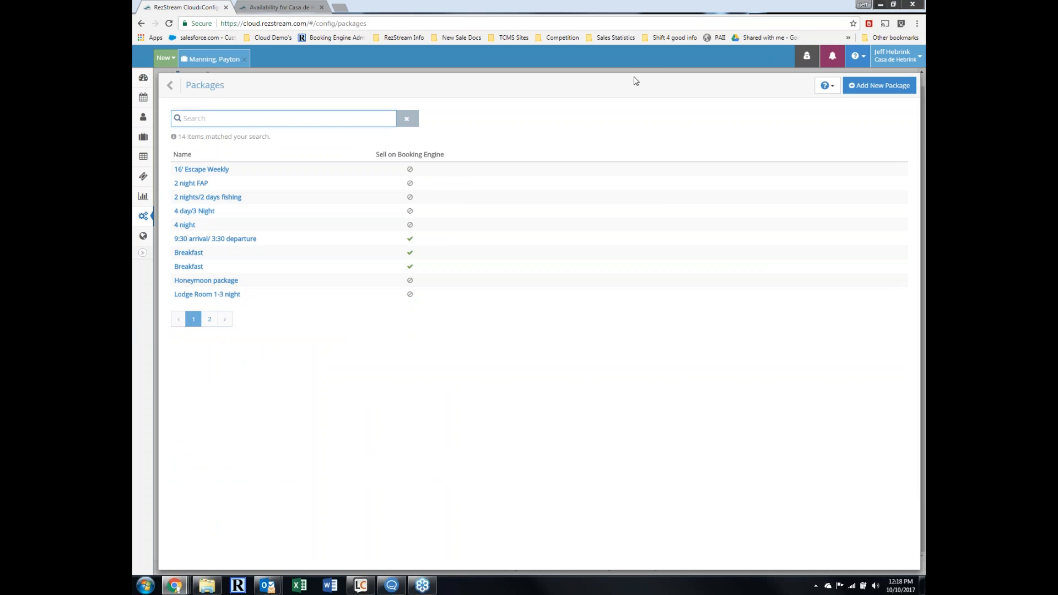
click(904, 87)
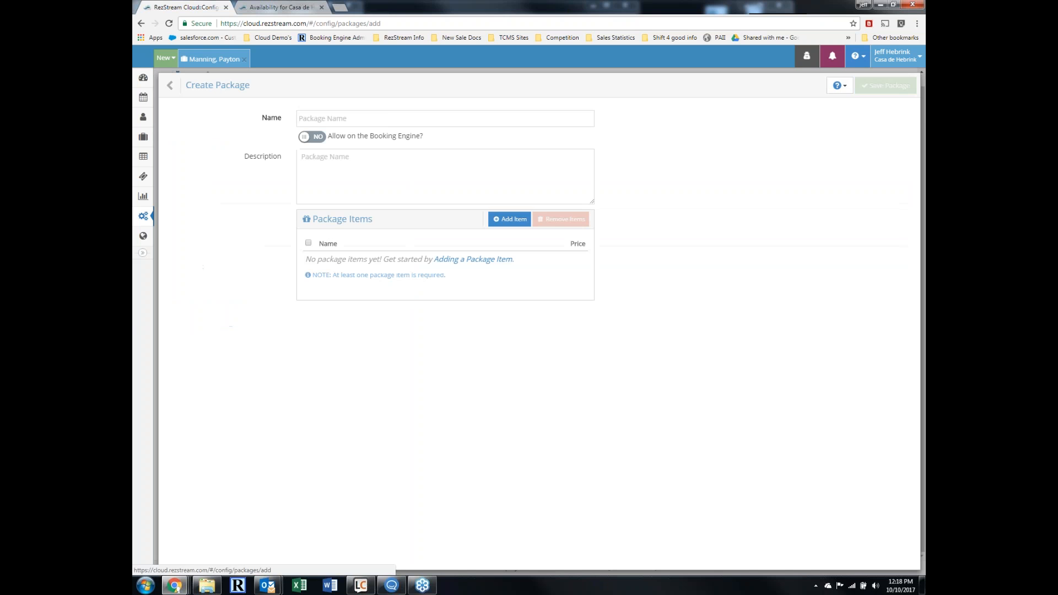
click(380, 121)
text(Test)
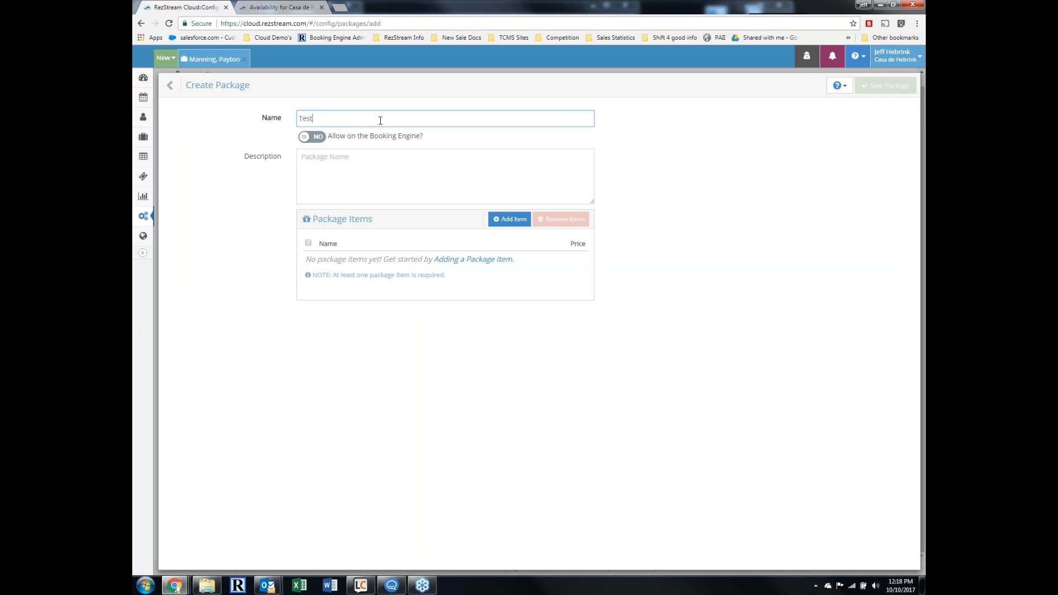
text( package)
key(Tab)
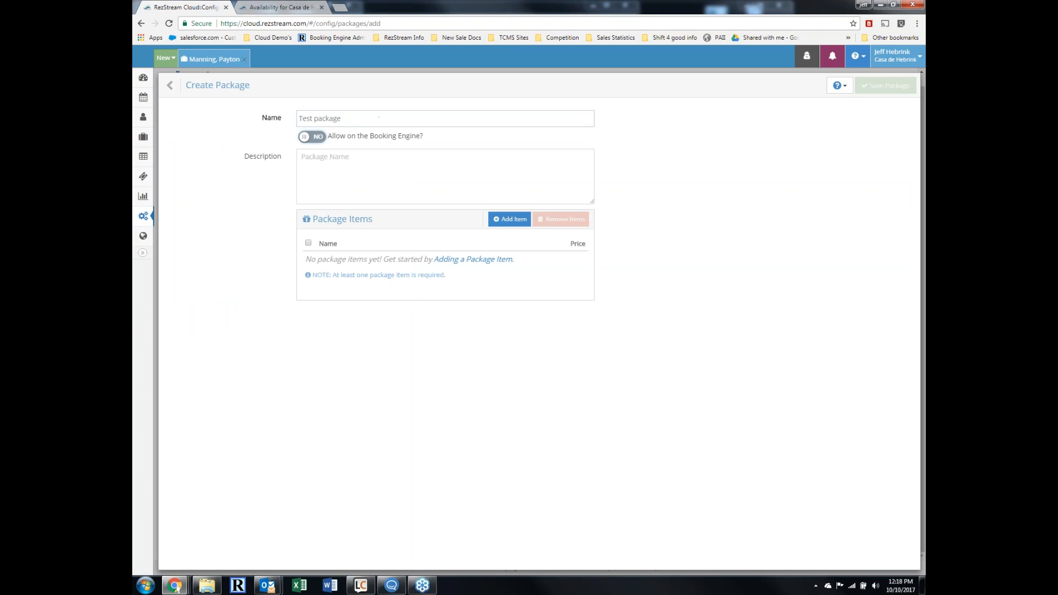
- Allow the package on the Booking Engine and enter "Descriptionlh lh LH Lihnlsf" as its description
click(316, 139)
click(339, 163)
text(De)
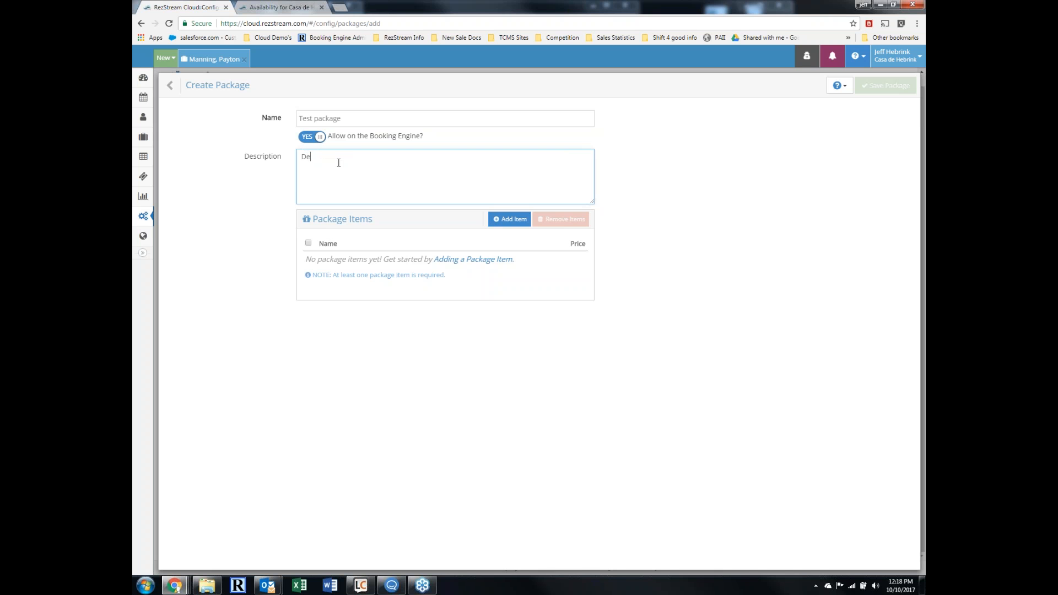
text(scriptionlh lh LH Lihnlsf)
- Add Champagne as a package item and set its price to 30
click(510, 218)
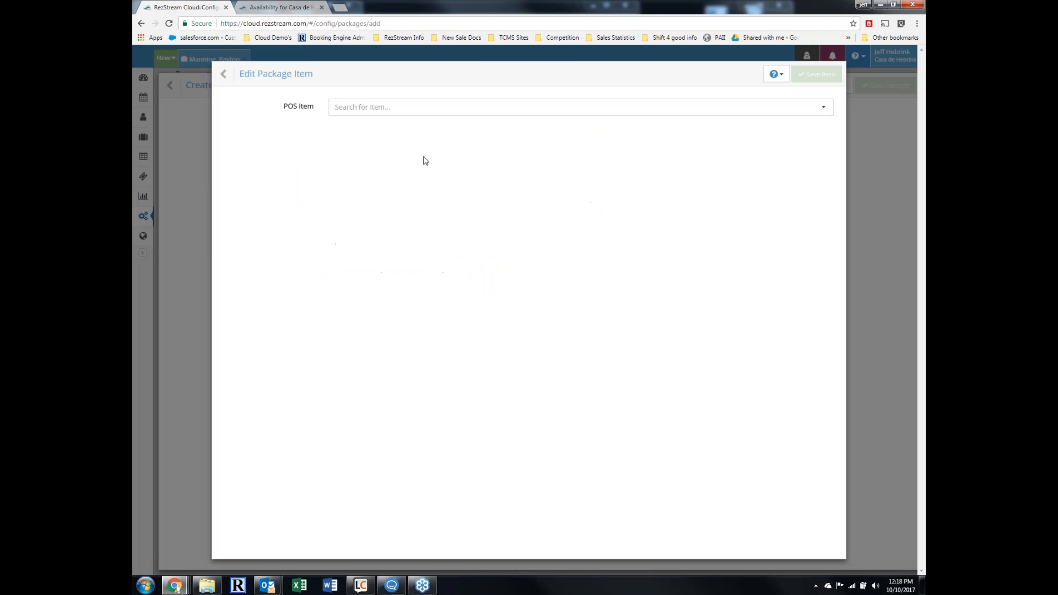
click(388, 107)
scroll(383, 195, down, 1)
scroll(382, 196, down, 1)
click(382, 181)
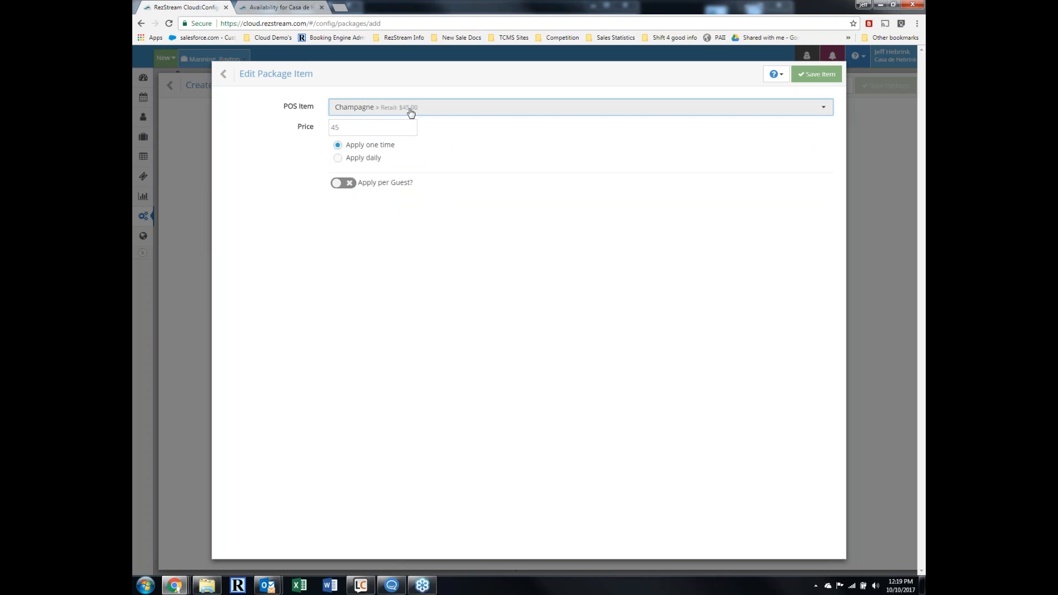
double_click(363, 128)
text(30)
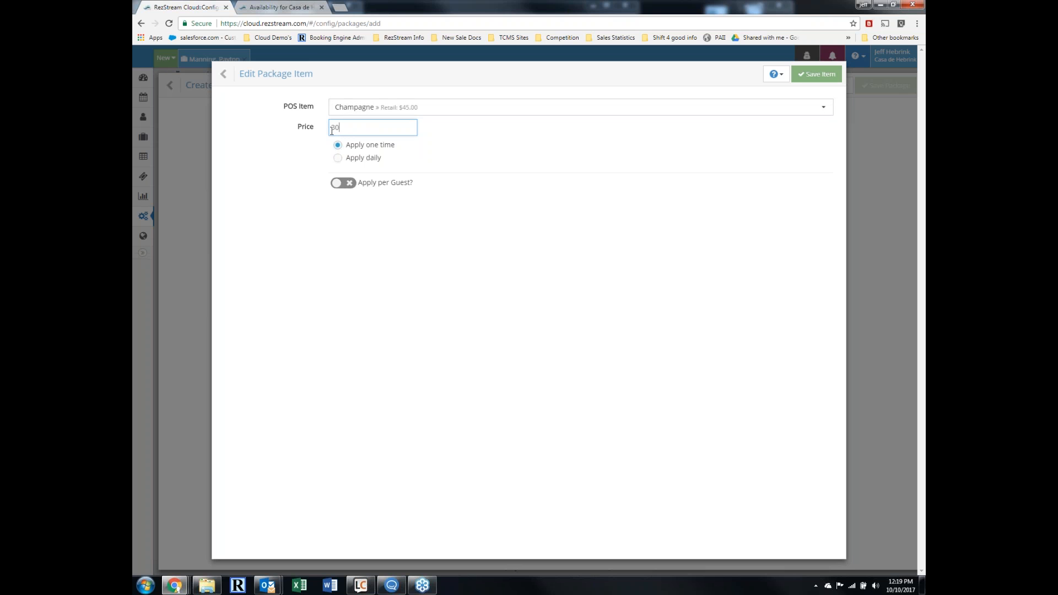
- Try daily and adults-only per-guest charging for the Champagne item, and revert it to a one-time charge not applied per guest
click(338, 160)
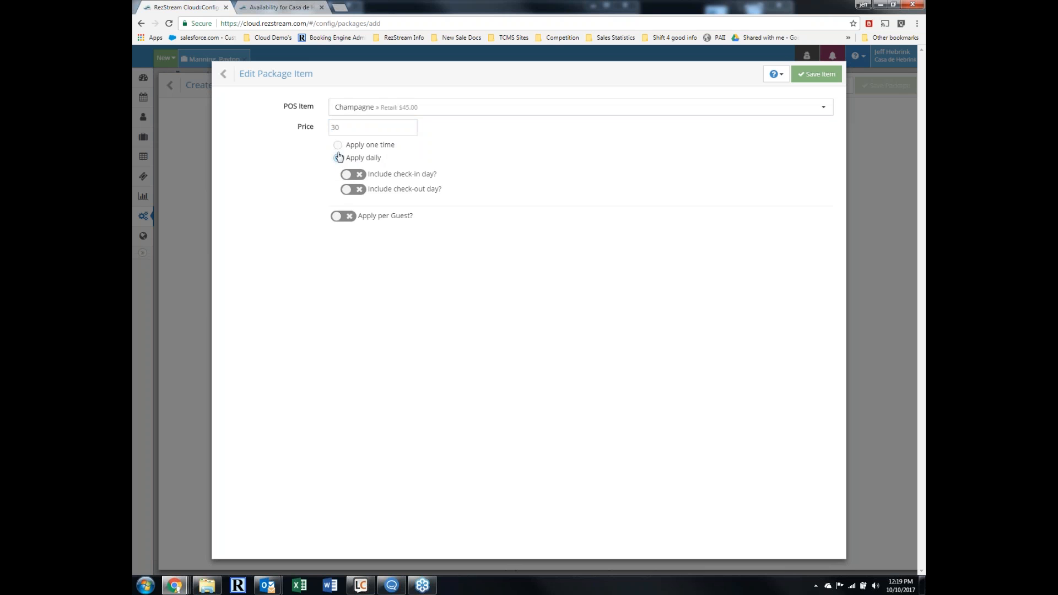
click(339, 147)
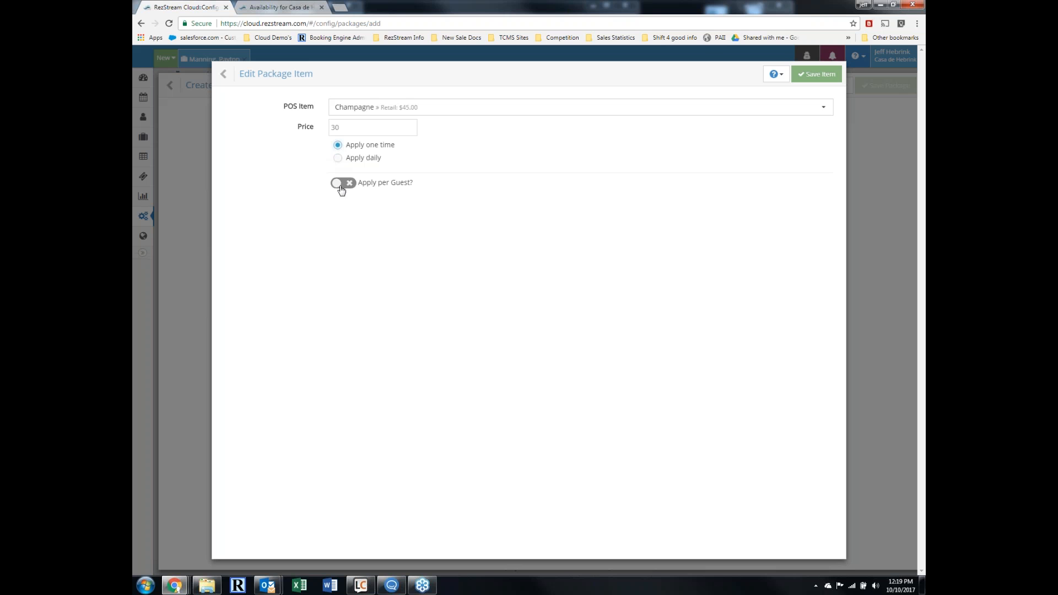
click(344, 185)
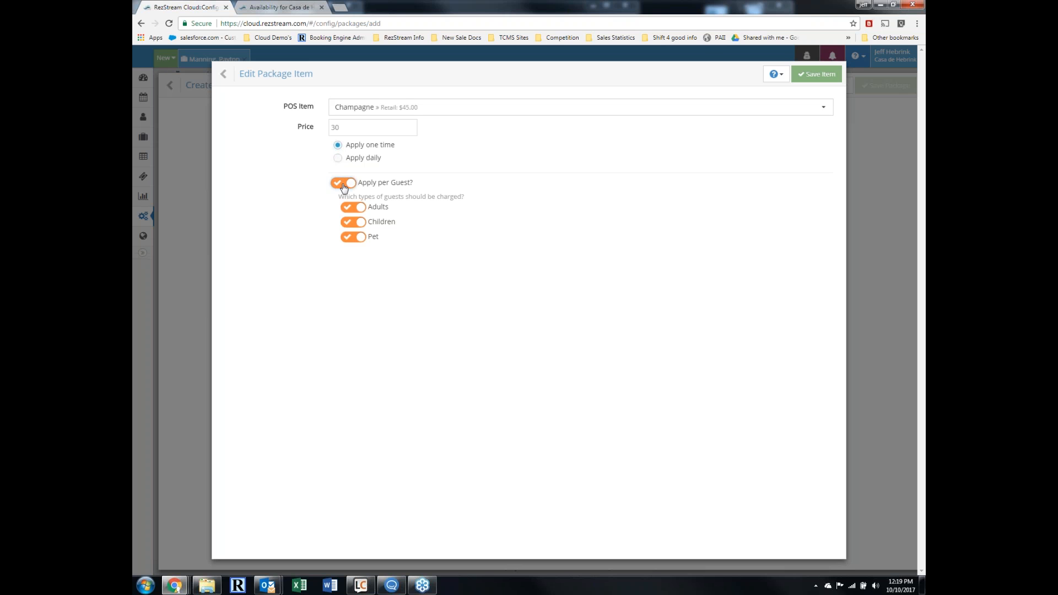
click(352, 222)
click(352, 237)
click(337, 159)
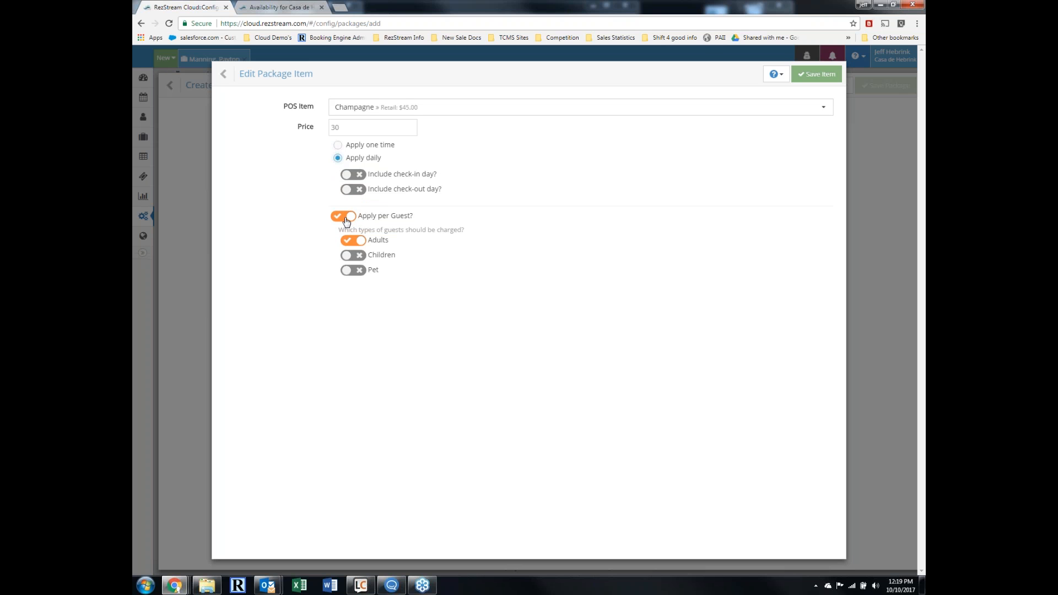
click(338, 145)
click(346, 186)
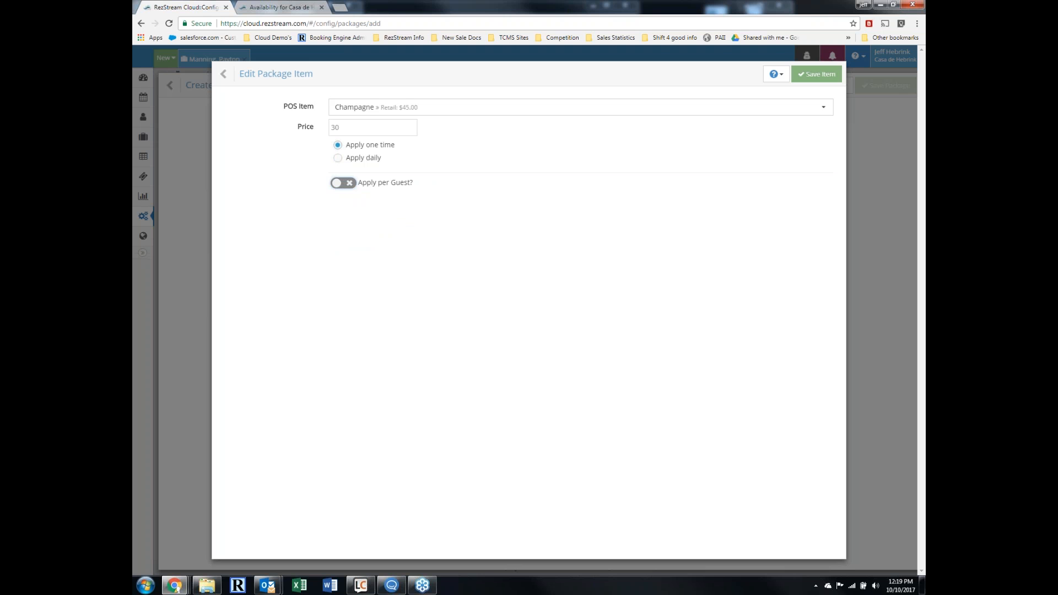
- Save the Champagne item and add Embroidered Robe to the package at a price of 40
click(817, 74)
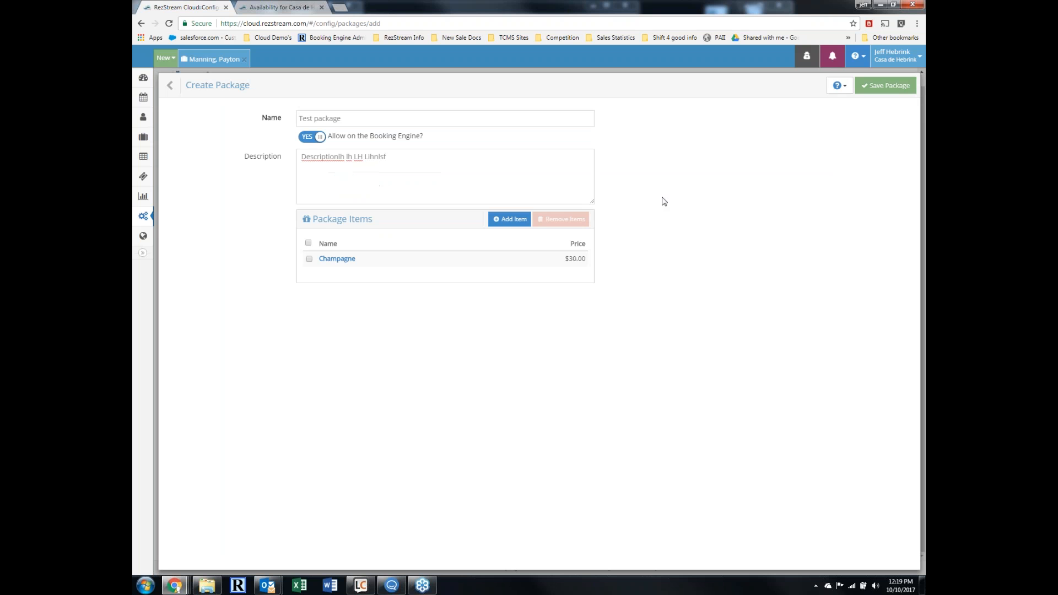
click(495, 219)
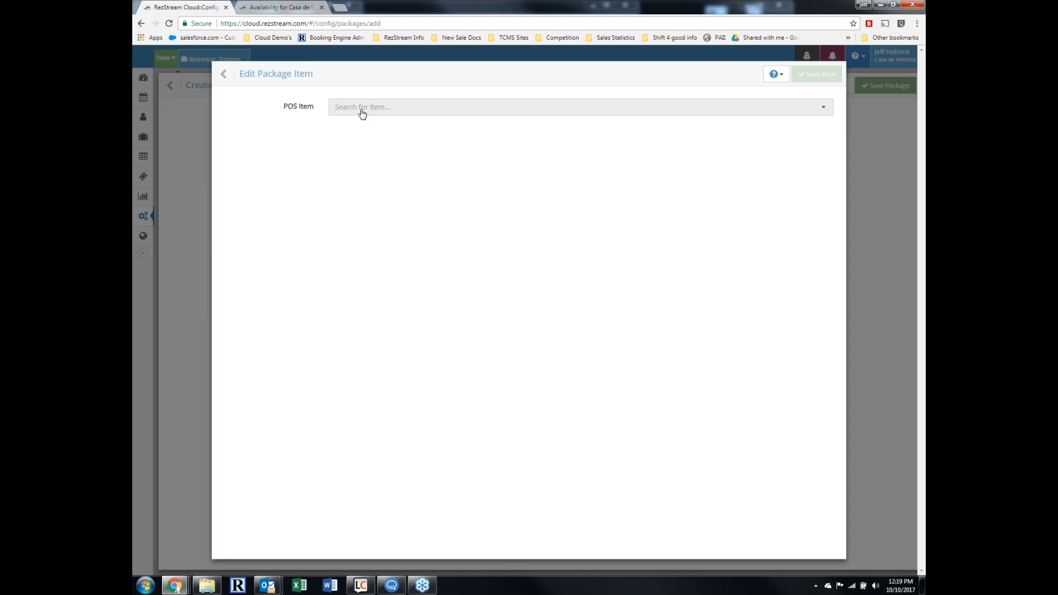
click(361, 110)
text(robe)
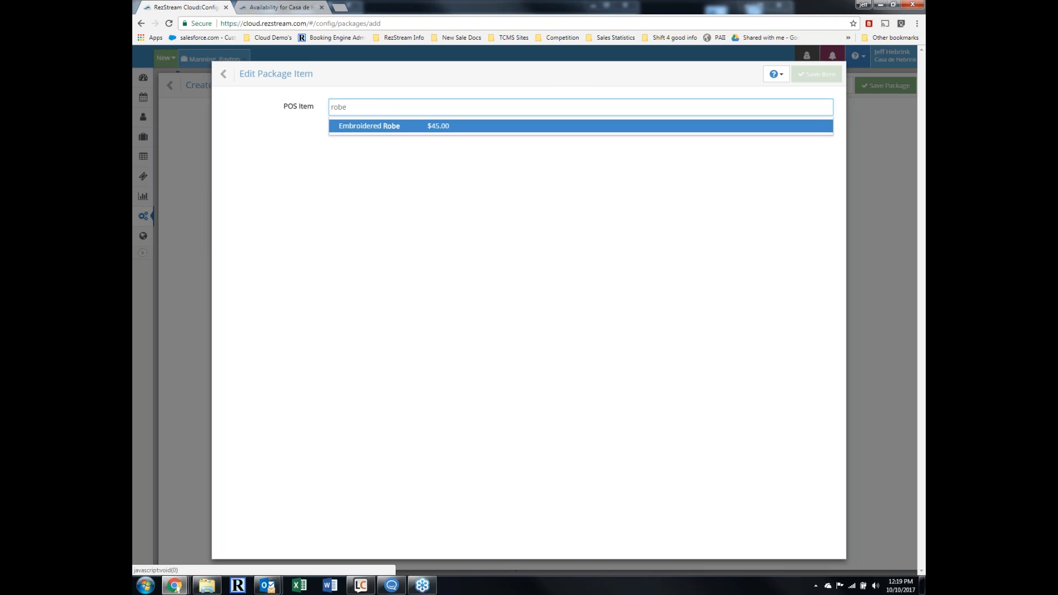
click(362, 126)
double_click(363, 130)
text(40)
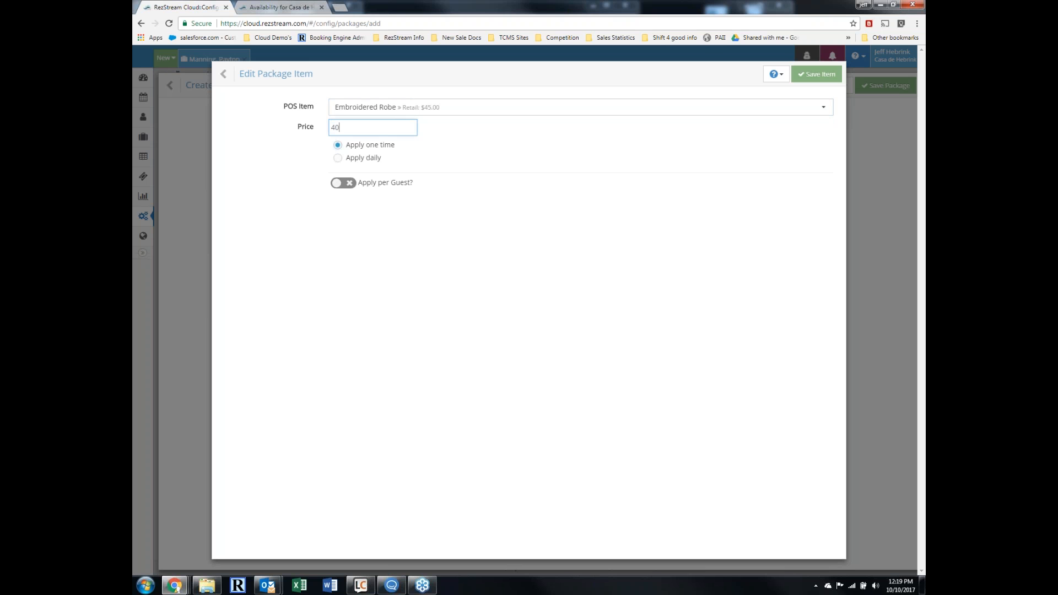
- Apply the Embroidered Robe per guest for adults only, excluding children and pets, and save the item
key(Tab)
click(343, 184)
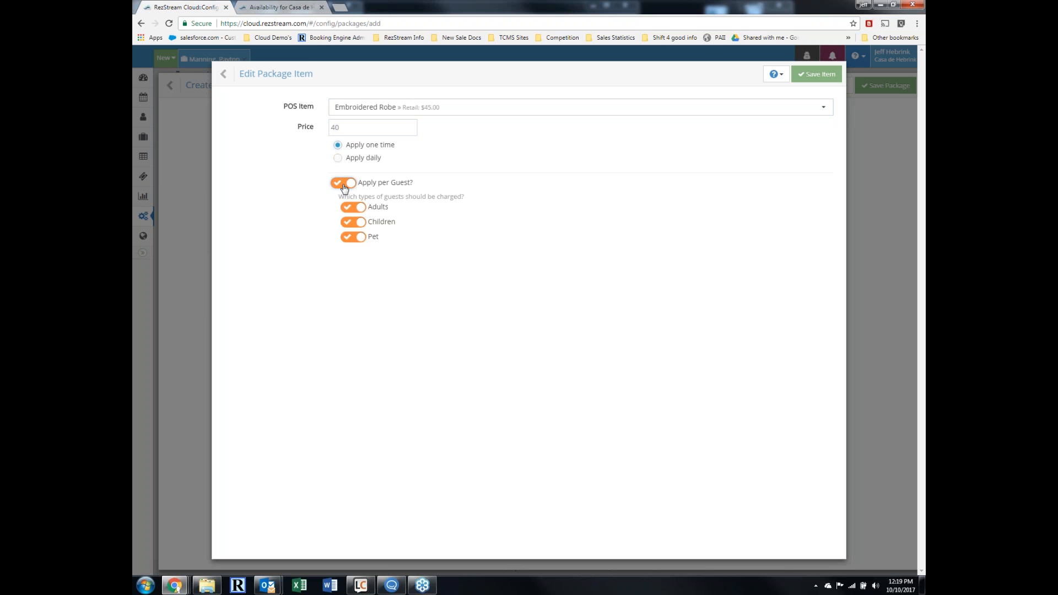
click(353, 223)
click(353, 242)
click(816, 74)
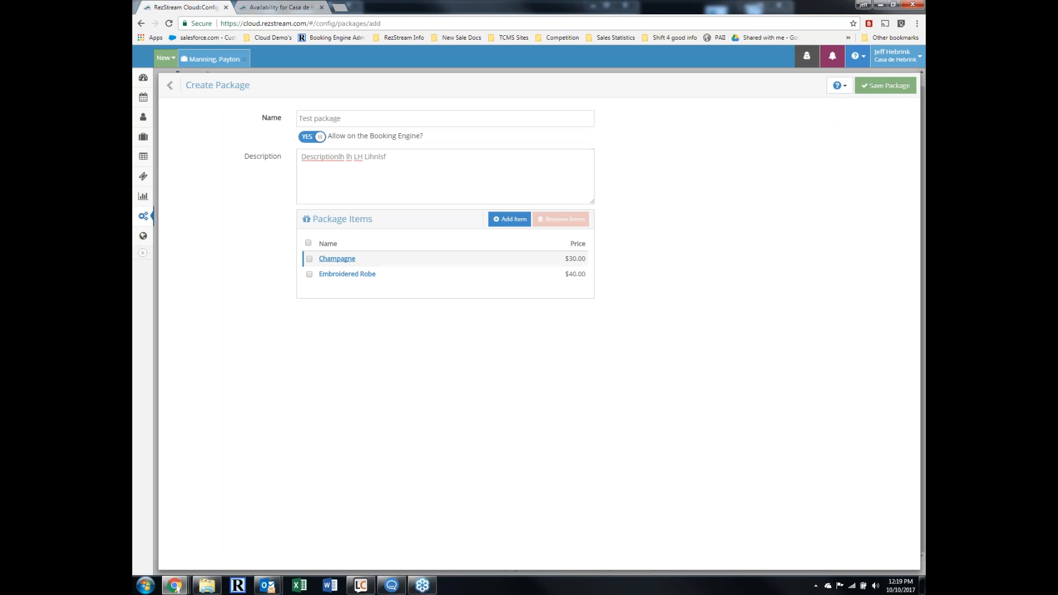
- Add Lunch - Adult as a further item of the package
click(507, 220)
click(380, 107)
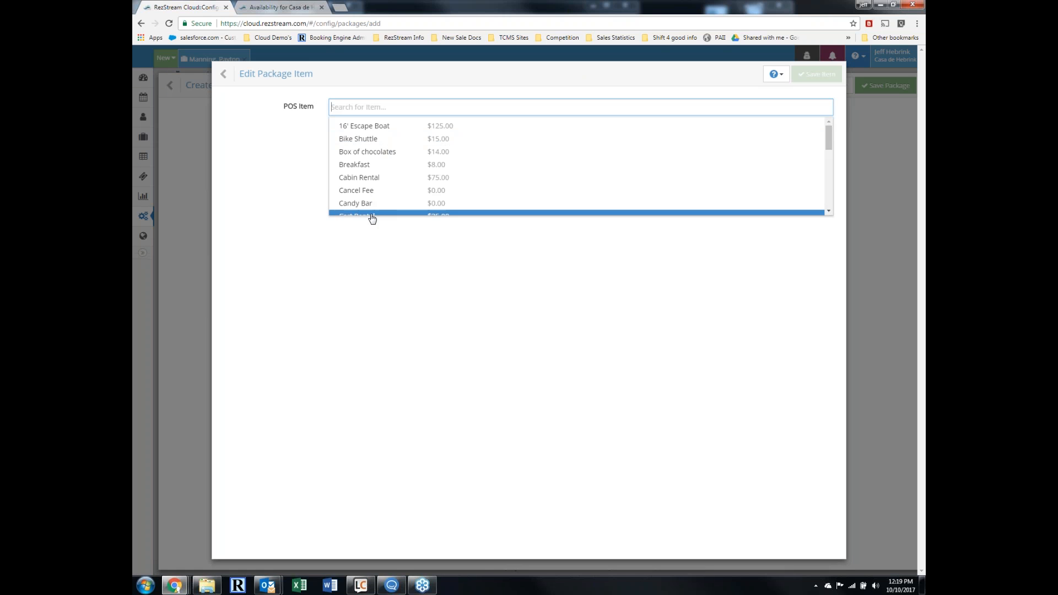
scroll(372, 215, down, 3)
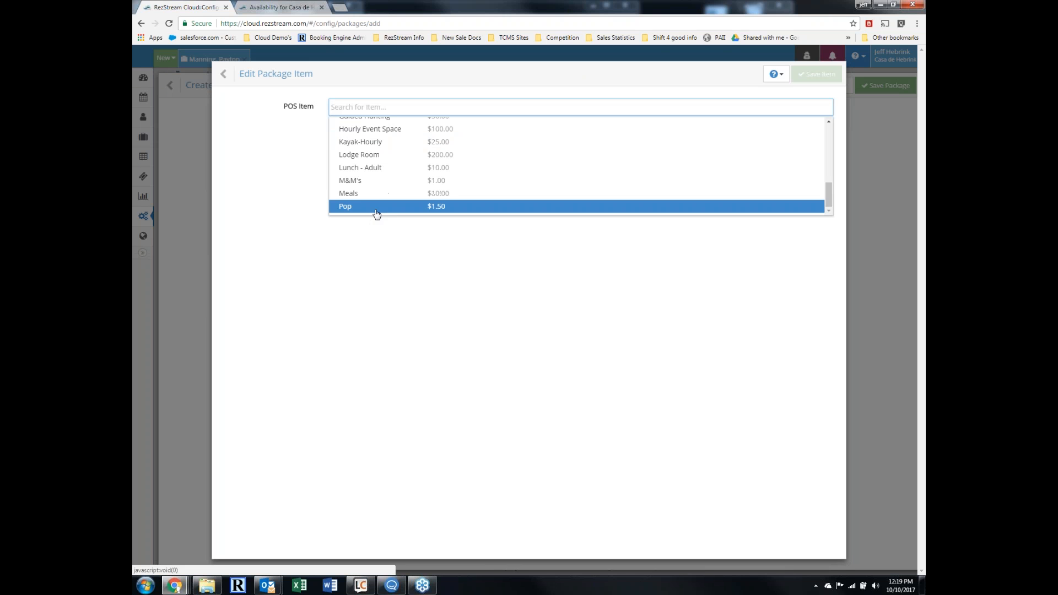
click(381, 169)
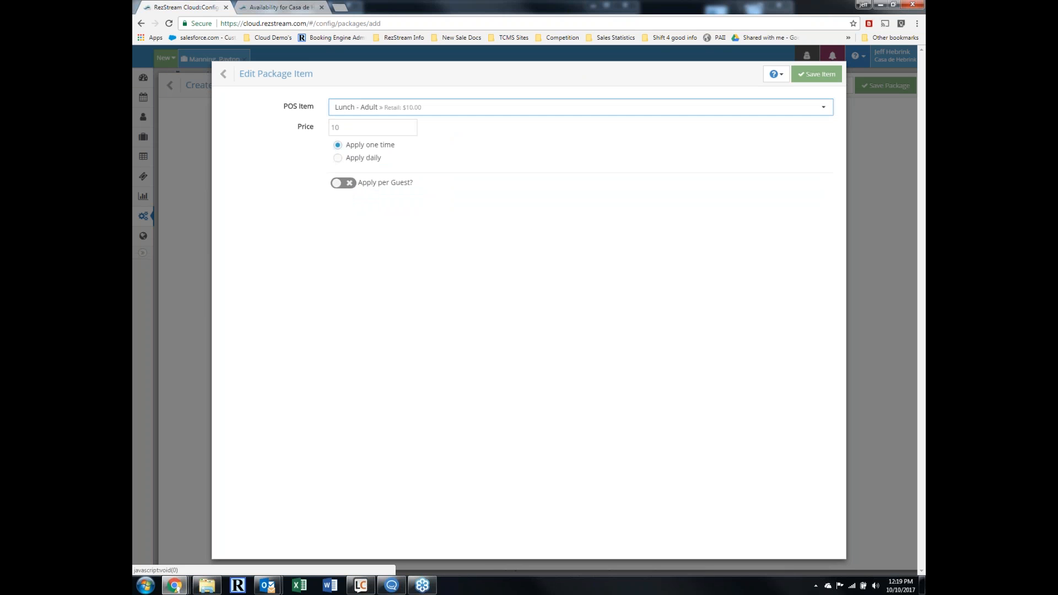
- Apply the lunch daily including check-out day, per guest for adults and children but not pets, and save the item and package
click(344, 184)
click(338, 159)
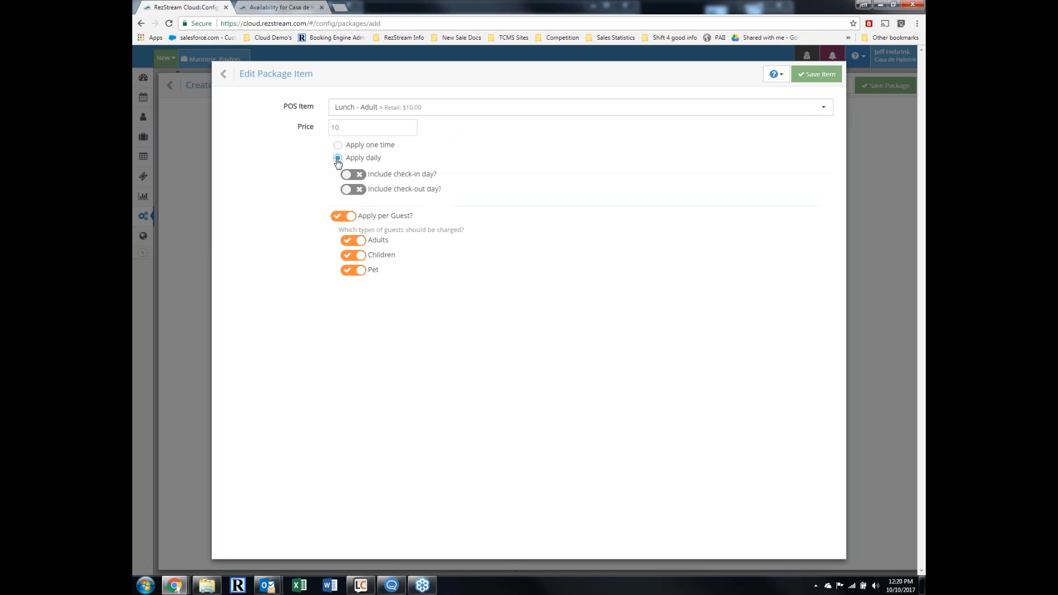
click(357, 175)
click(354, 175)
click(361, 189)
click(349, 271)
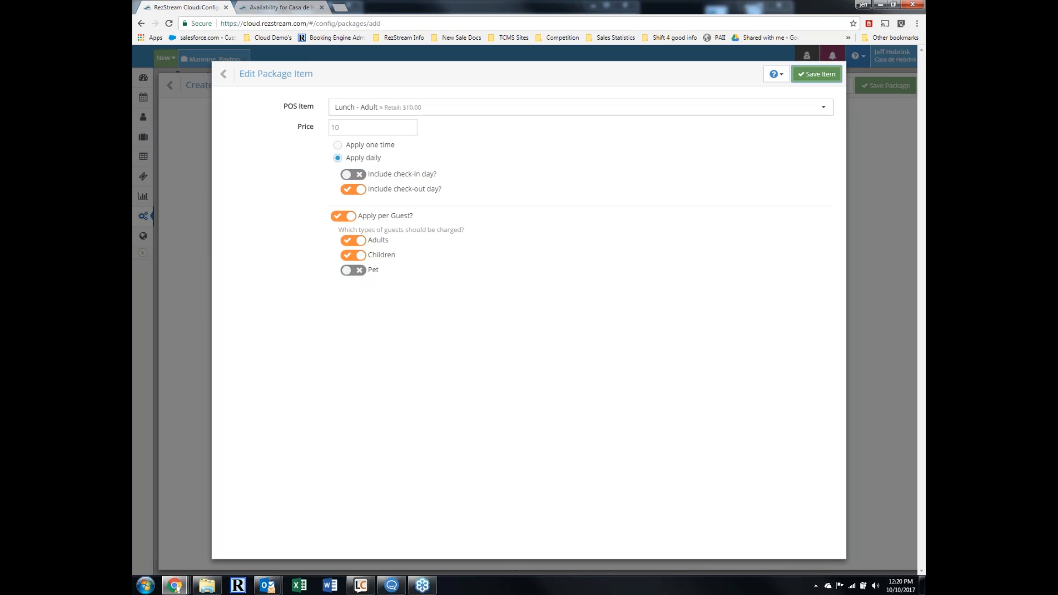
click(817, 74)
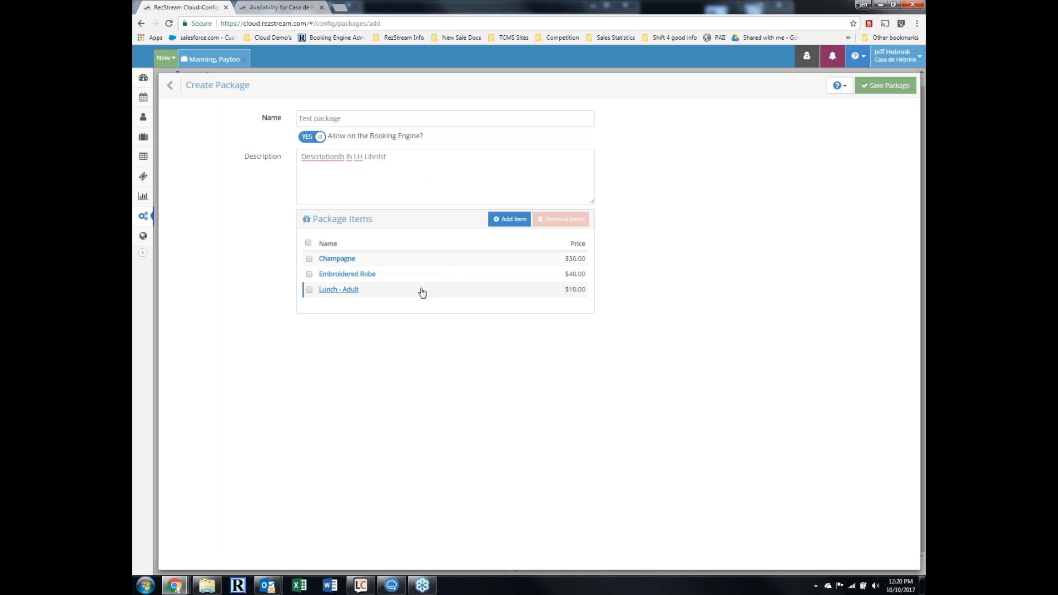
click(886, 85)
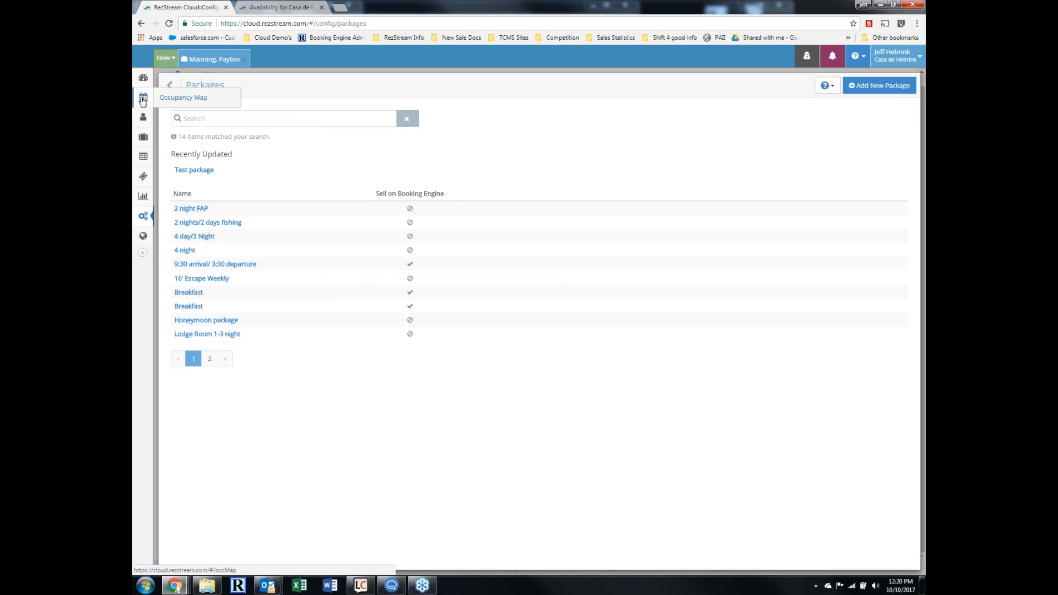
- Quote the Vineyard Suite on the Occupancy Map for four nights from October 19, 2017, with the Test package added
click(144, 98)
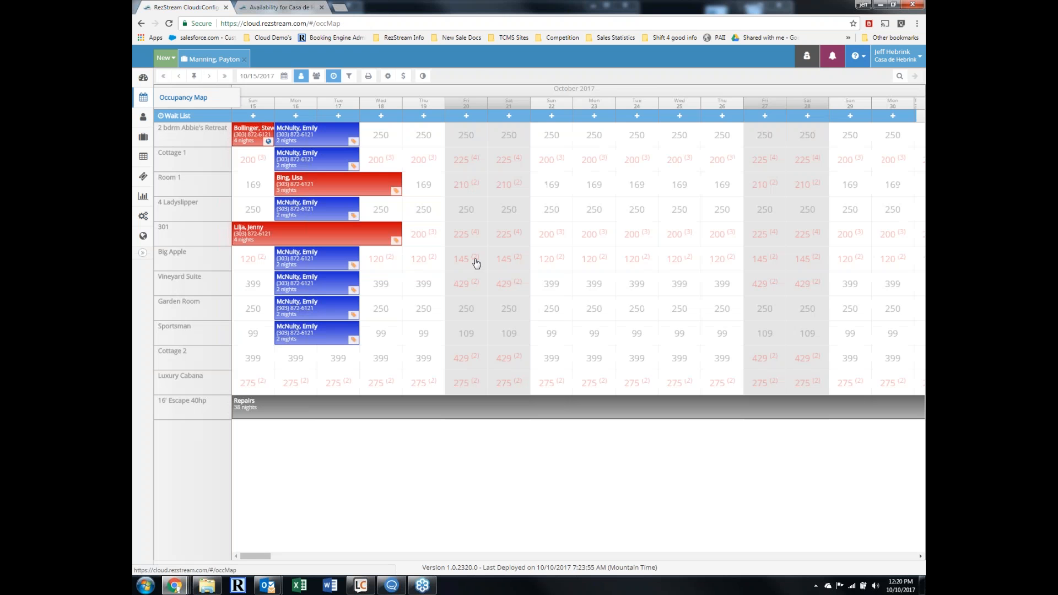
drag(423, 284, 548, 296)
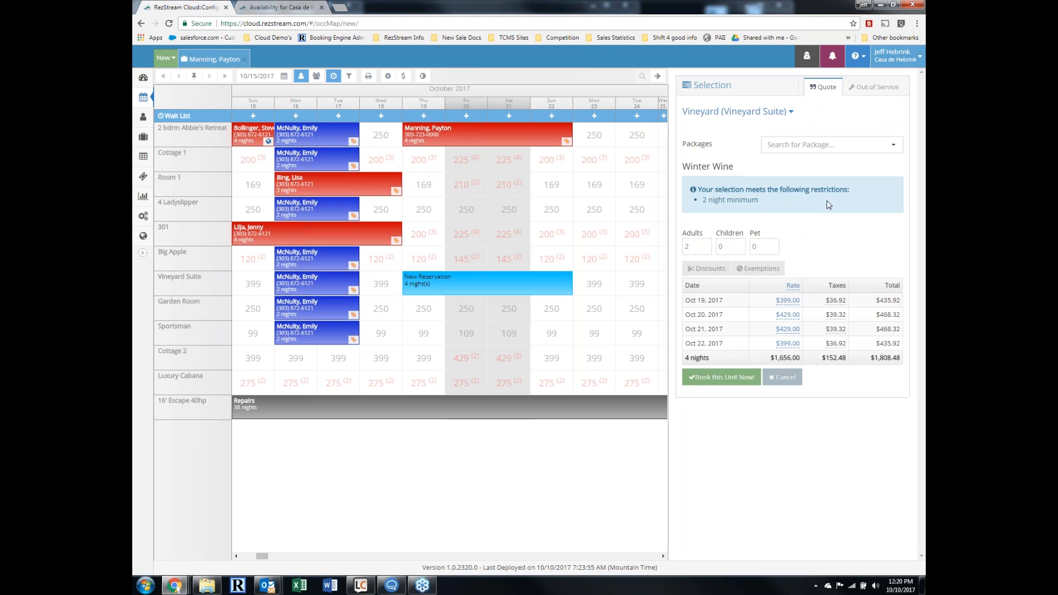
click(850, 147)
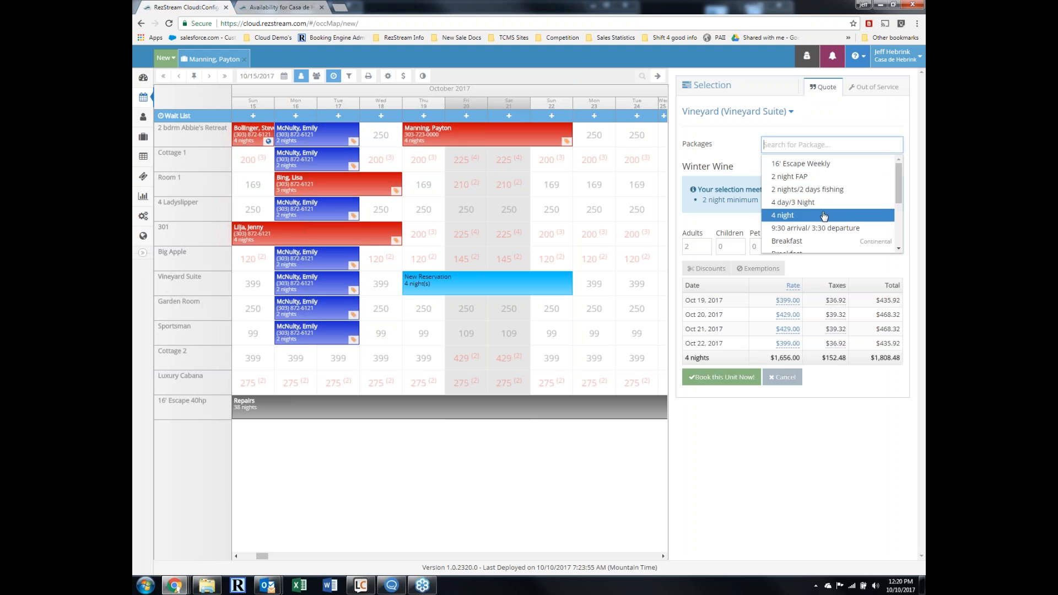
scroll(821, 220, down, 1)
scroll(821, 220, down, 1)
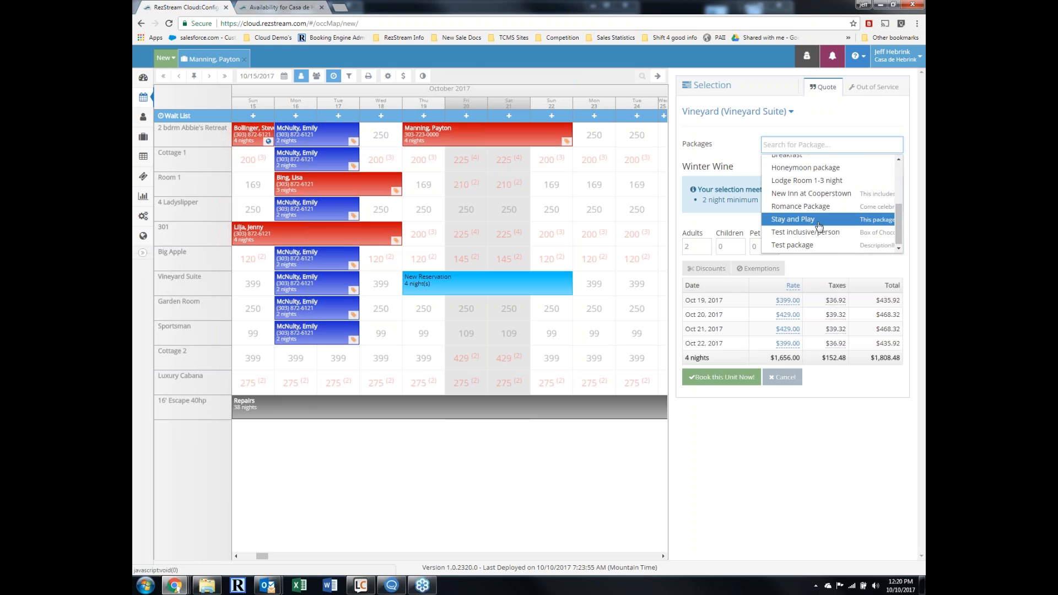
click(812, 251)
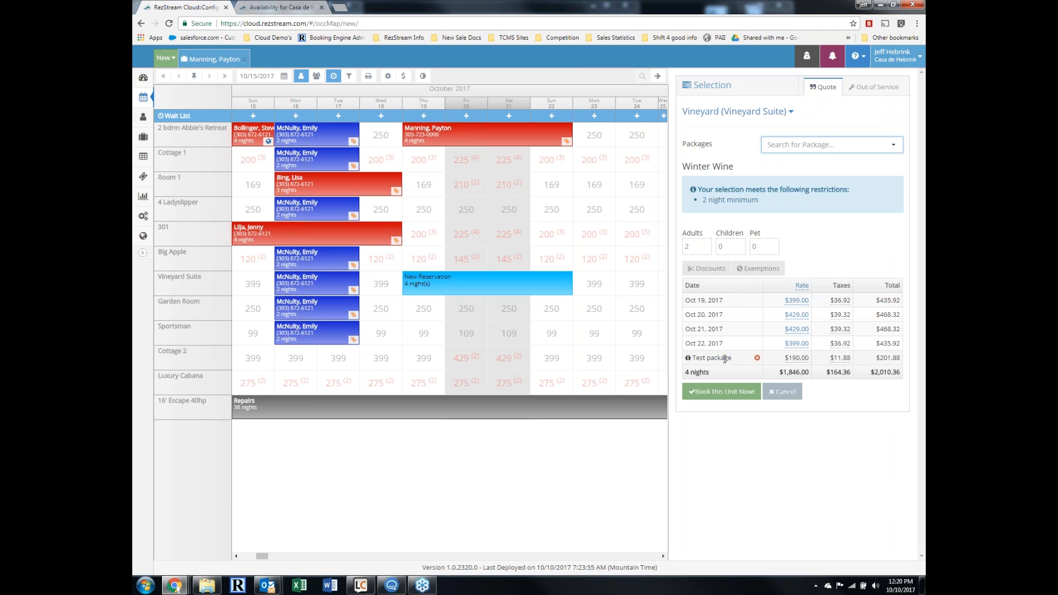
mouse_move(800, 361)
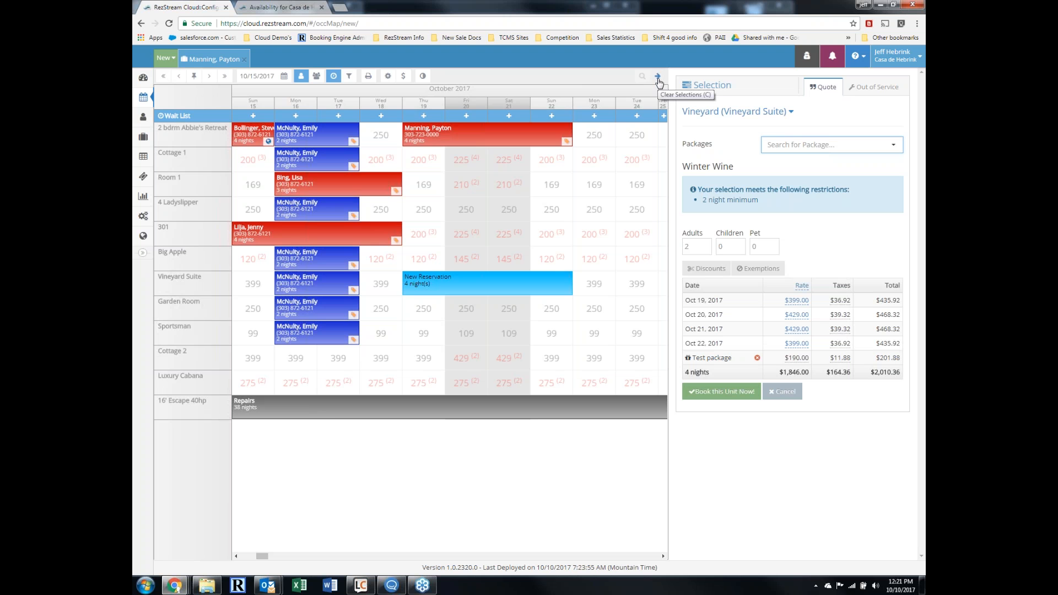
- On the online booking site, search for a stay from December 5 to 8, 2017, and select Abbie's Retreat at the Rack rate
click(307, 8)
click(255, 180)
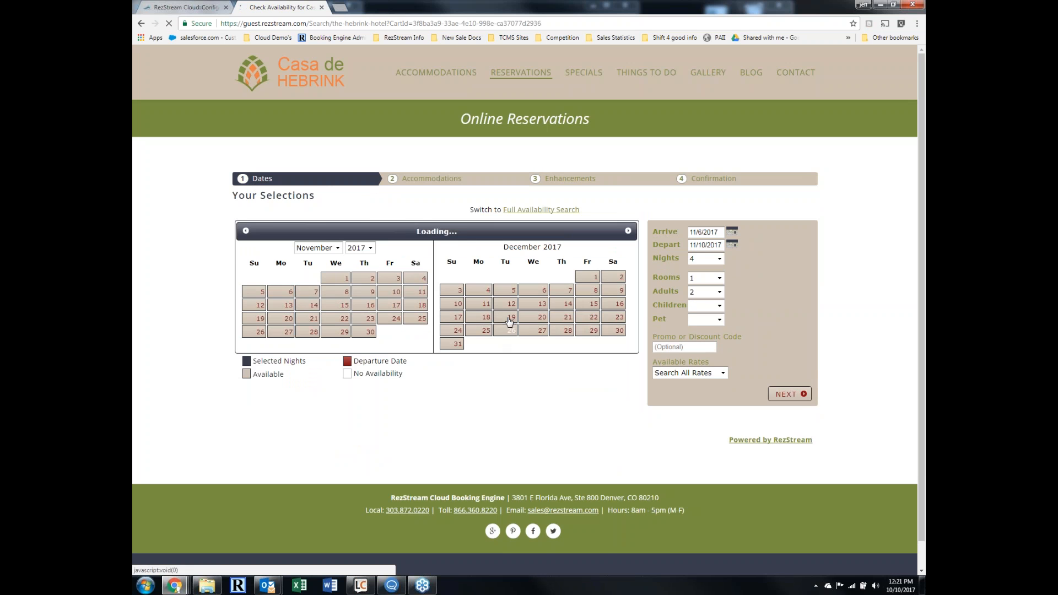
click(509, 290)
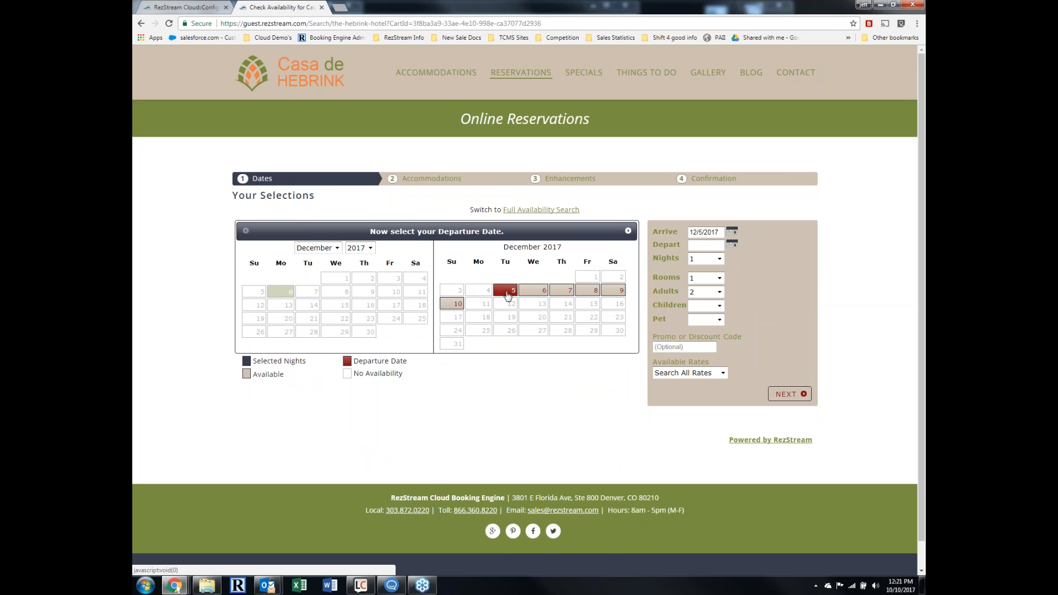
click(588, 291)
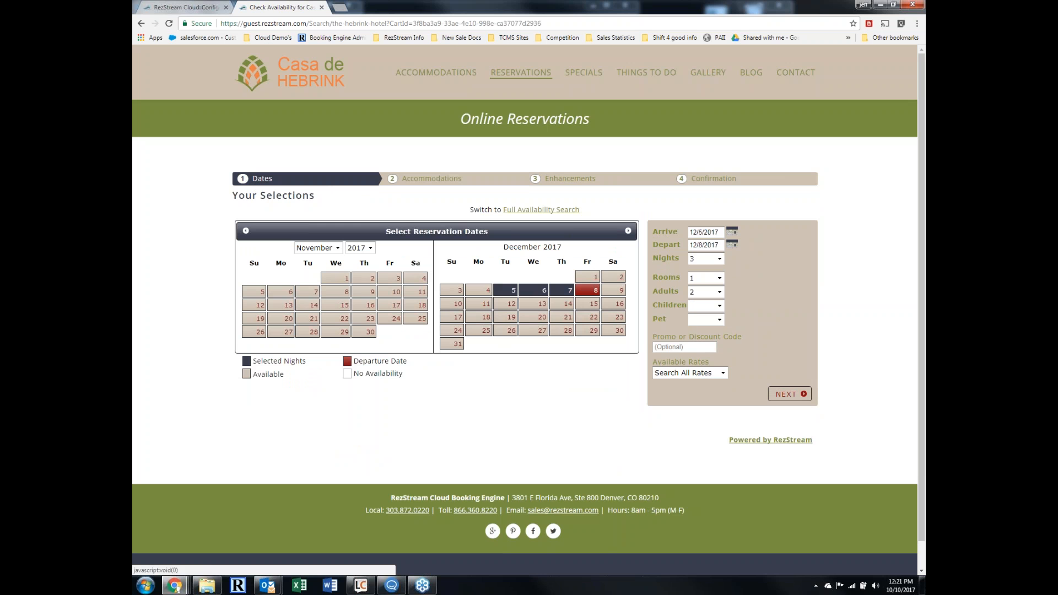
click(789, 394)
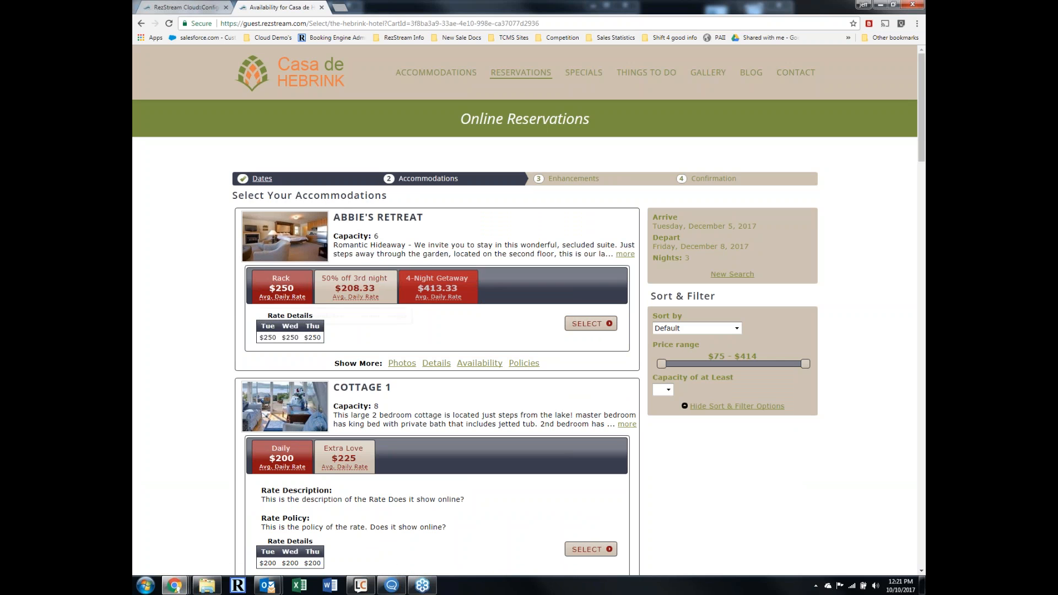
click(591, 324)
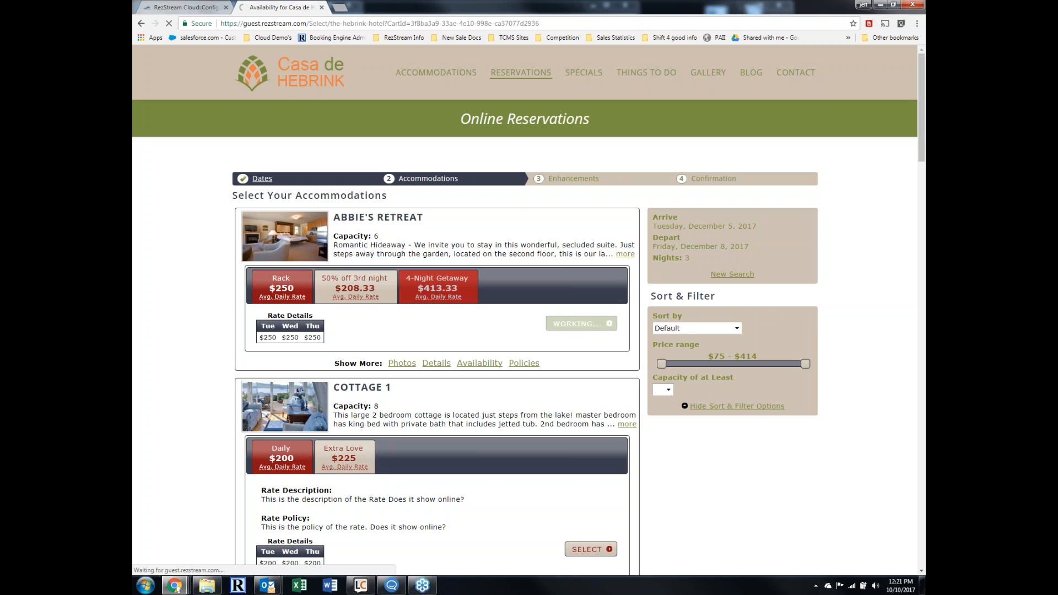
scroll(430, 338, down, 1)
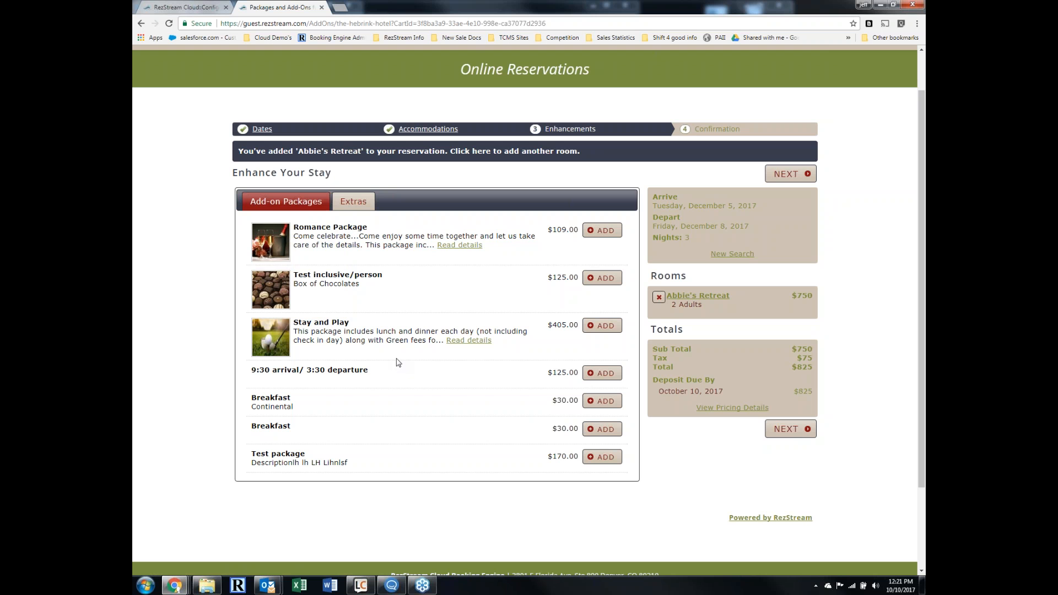
- View the Romance Package's photos among the add-on packages, and add the Test package to the reservation
mouse_move(288, 250)
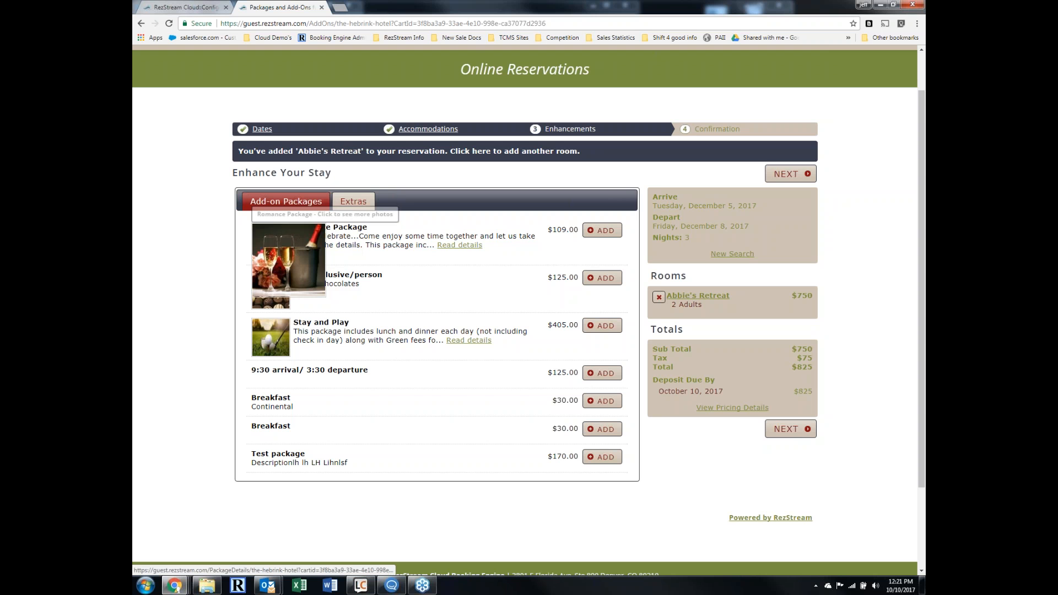
click(287, 251)
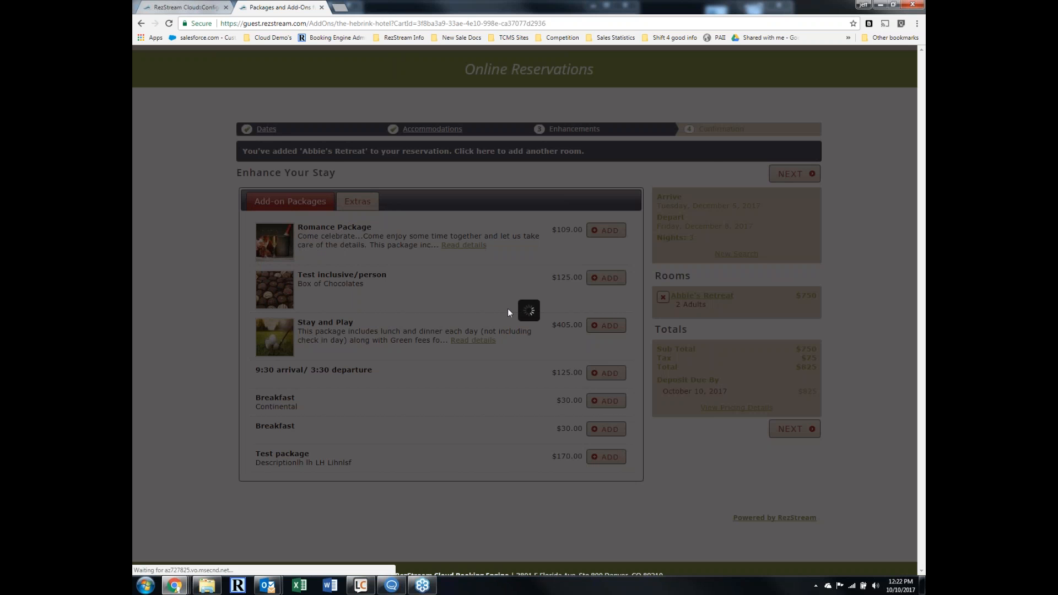
click(593, 380)
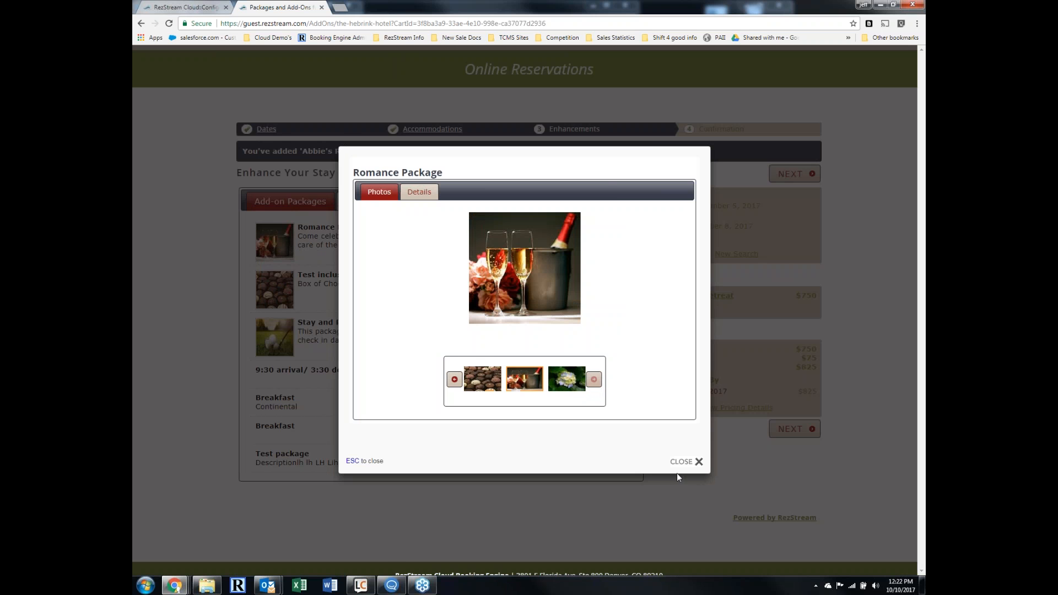
click(683, 463)
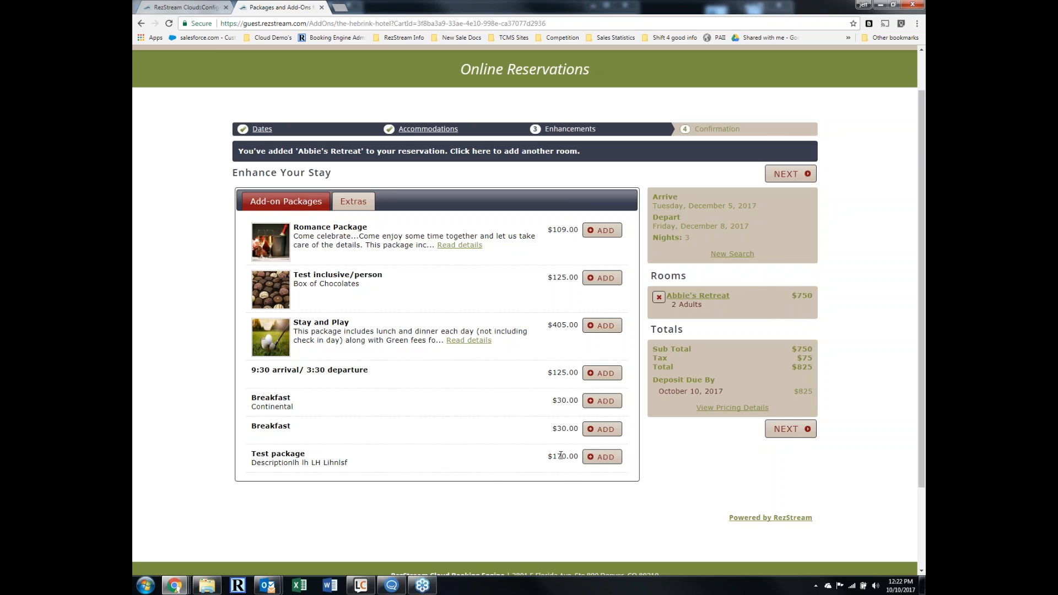
click(601, 458)
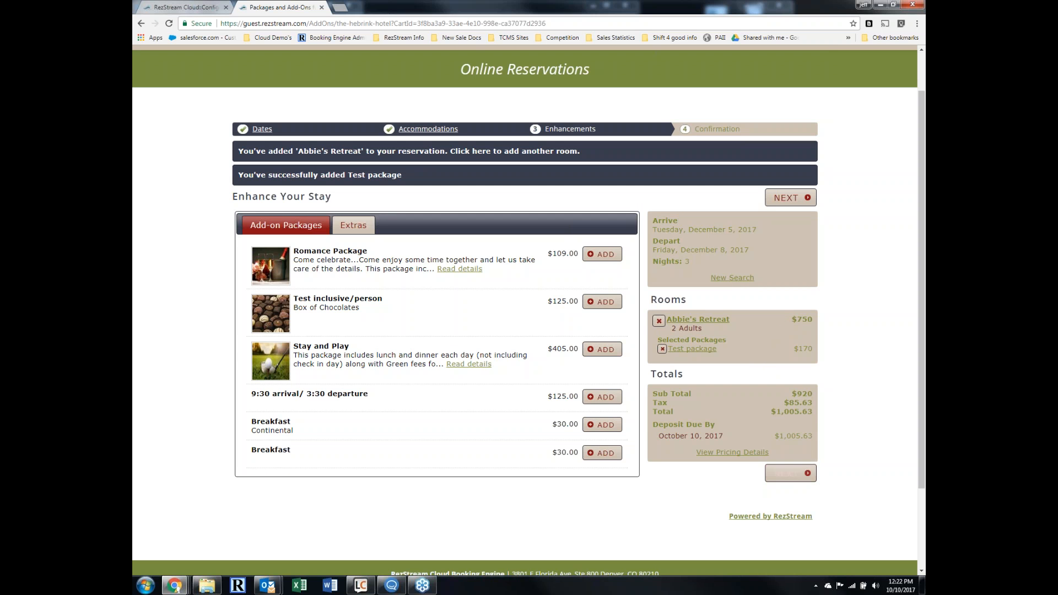
- Back in RezStream Cloud, set Test package as the default package of the New Rate Plan's 4-Night Getaway rate and save it
click(187, 8)
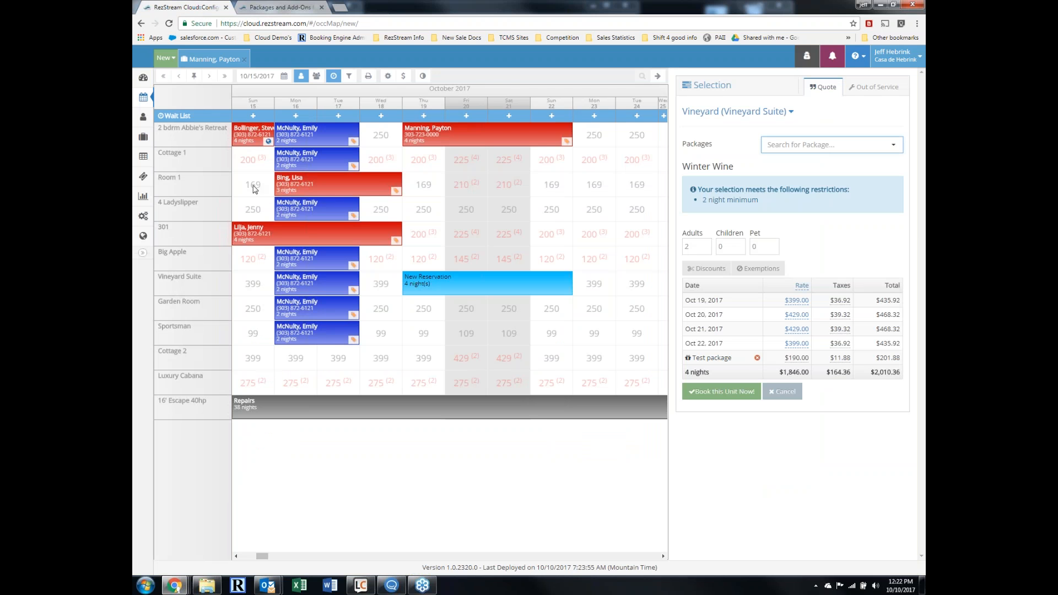
click(144, 219)
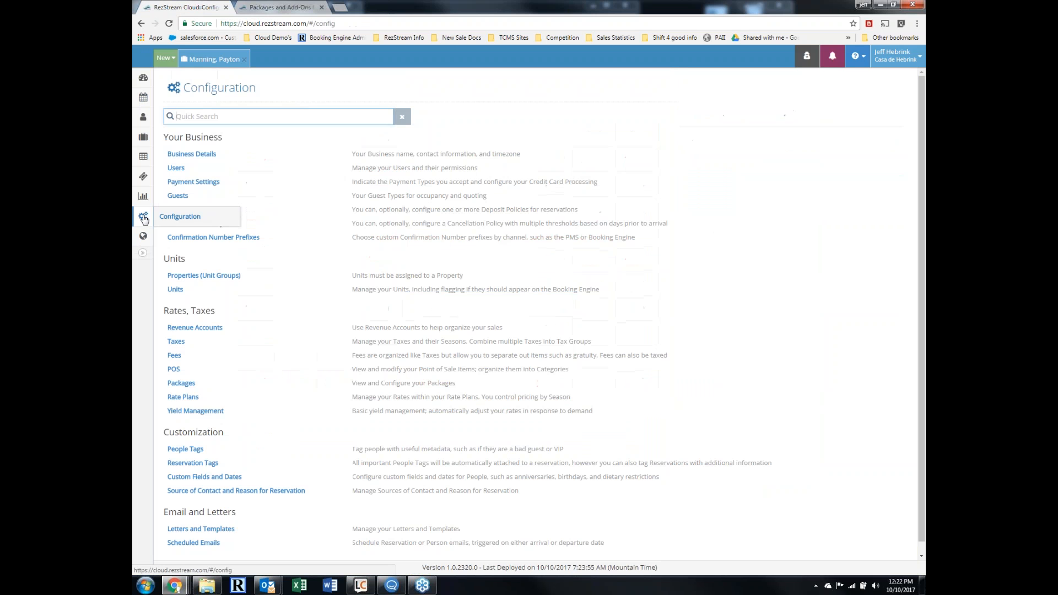
click(211, 406)
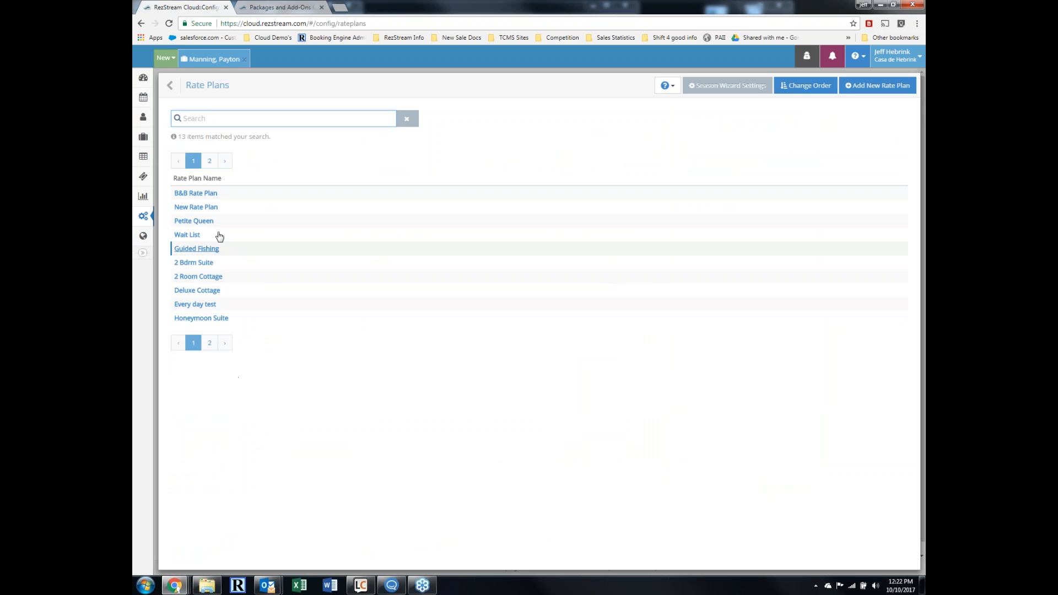
click(217, 210)
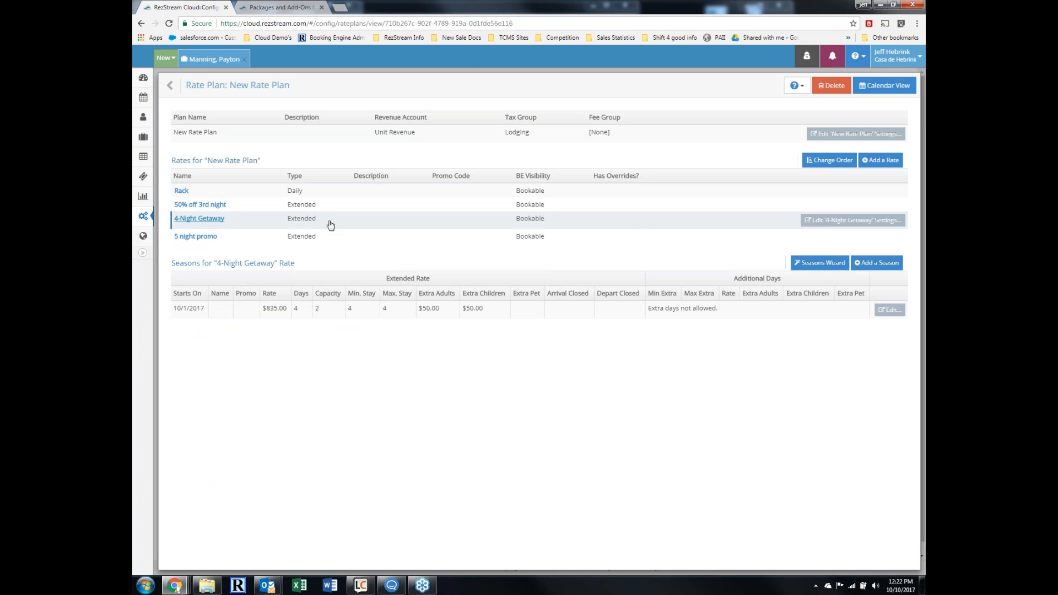
click(851, 220)
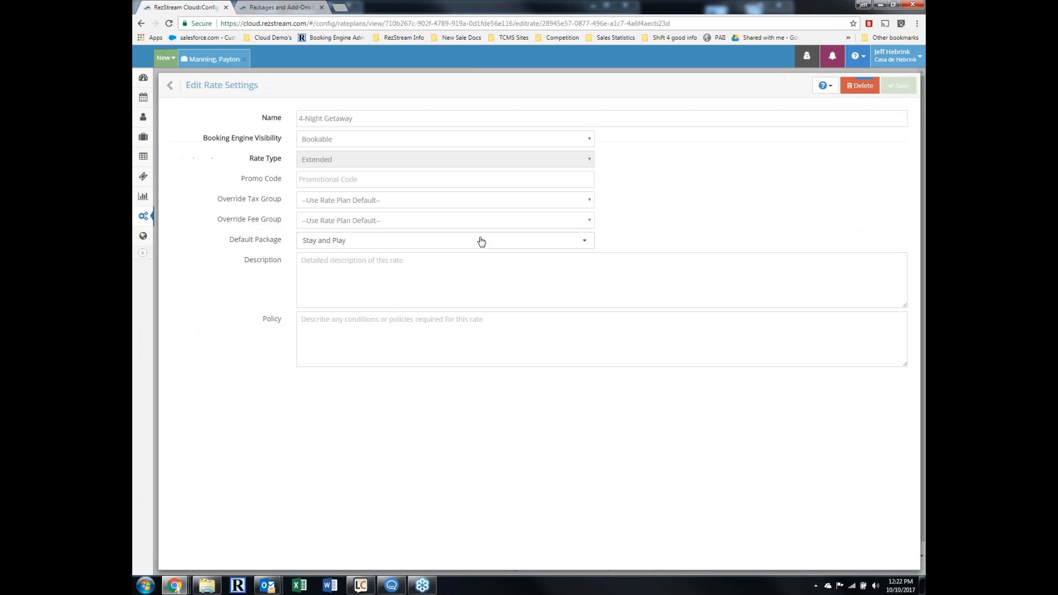
click(420, 242)
scroll(350, 310, down, 5)
scroll(351, 310, down, 3)
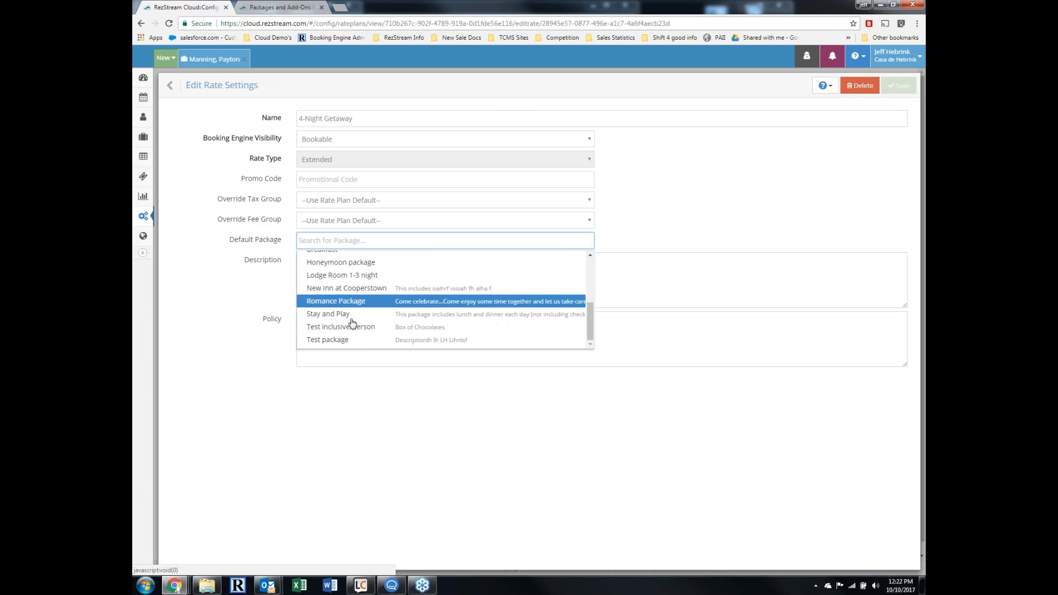
click(349, 338)
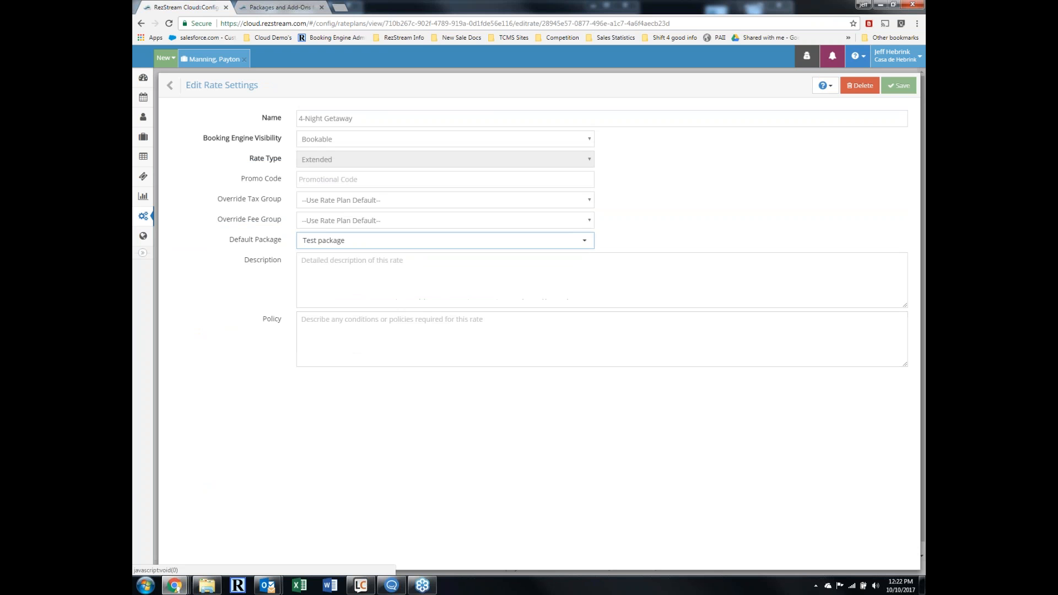
click(899, 85)
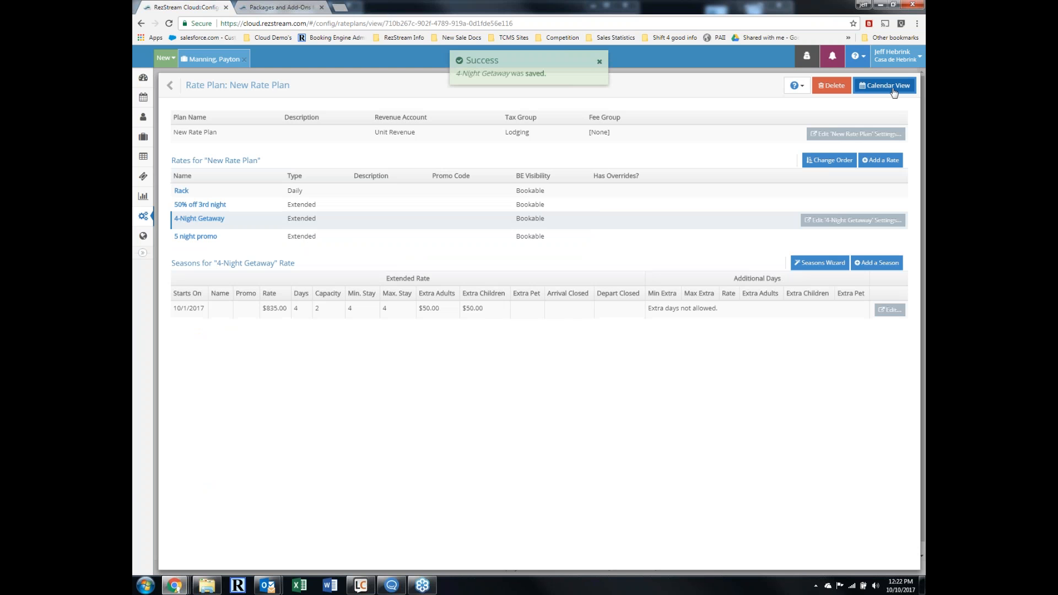
- On the booking site, search for January 14 to 18, 2018, and examine the 4-Night Getaway rate details for 4 Ladyslipper
click(282, 7)
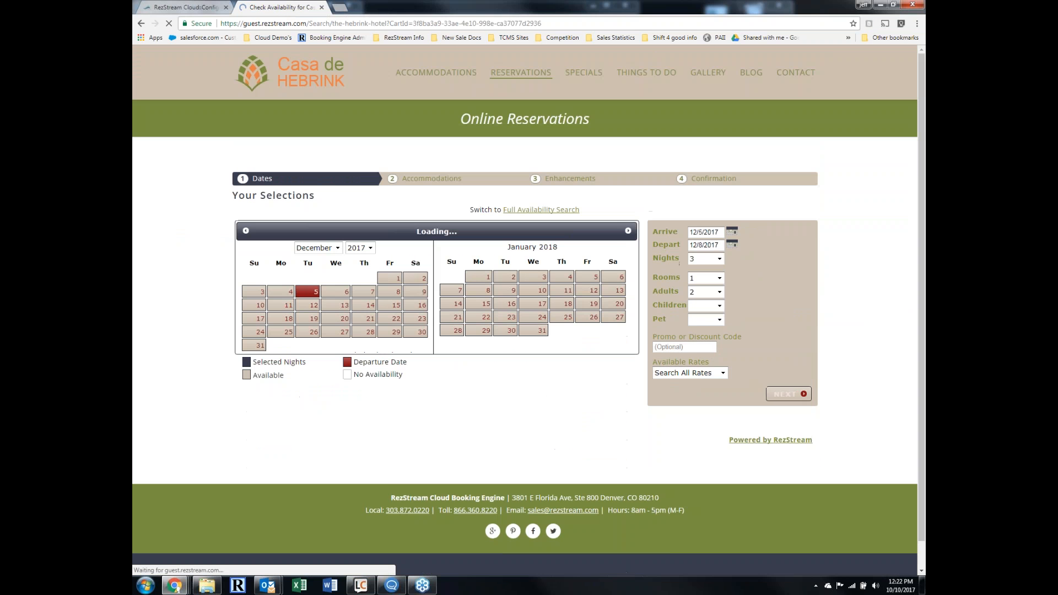
click(456, 305)
click(565, 304)
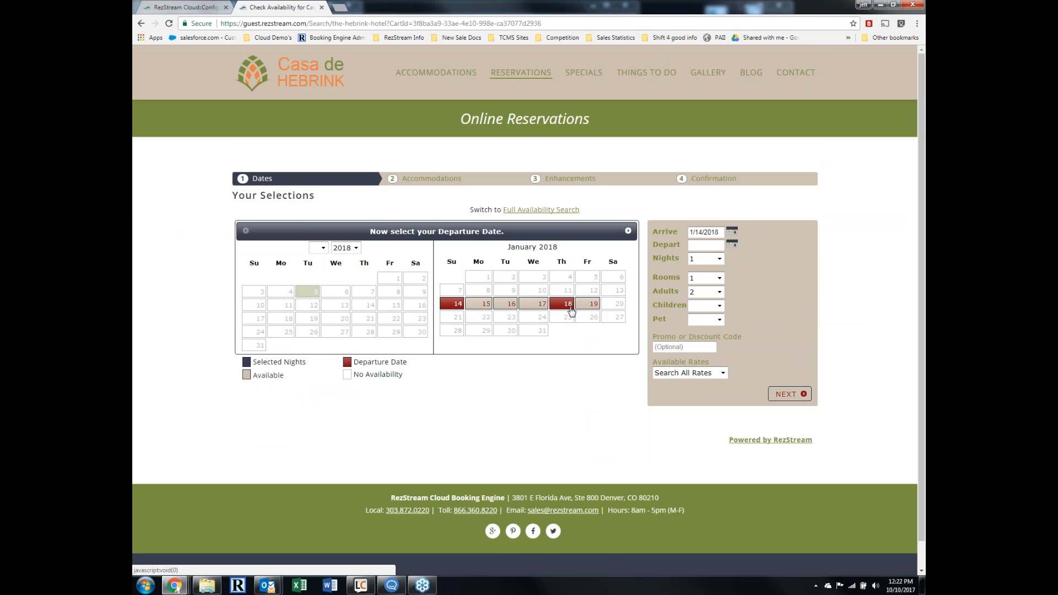
click(790, 399)
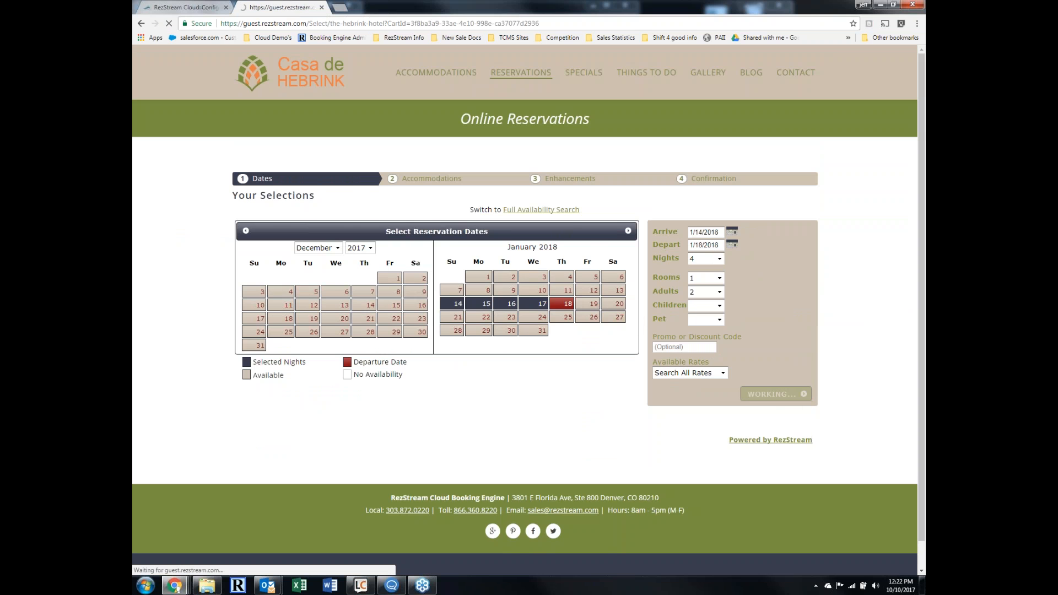
scroll(450, 325, down, 9)
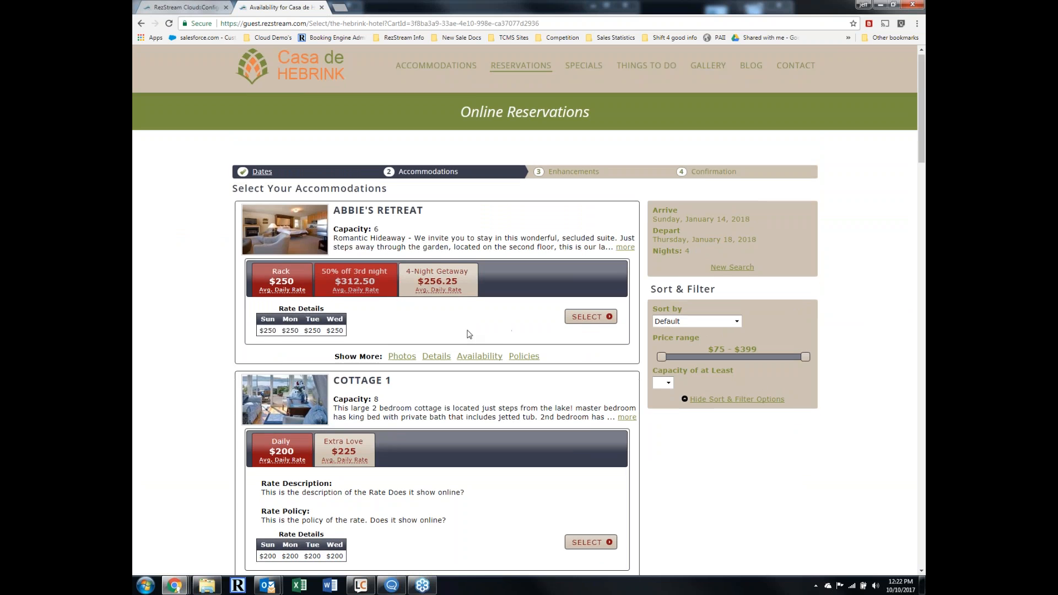
click(439, 366)
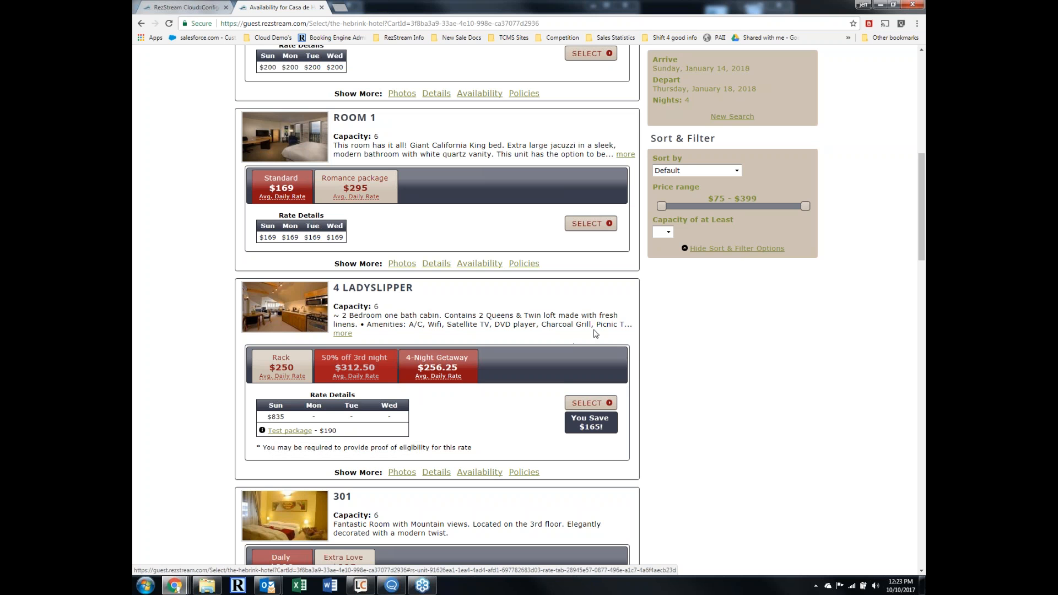
scroll(577, 312, up, 1)
scroll(577, 312, up, 7)
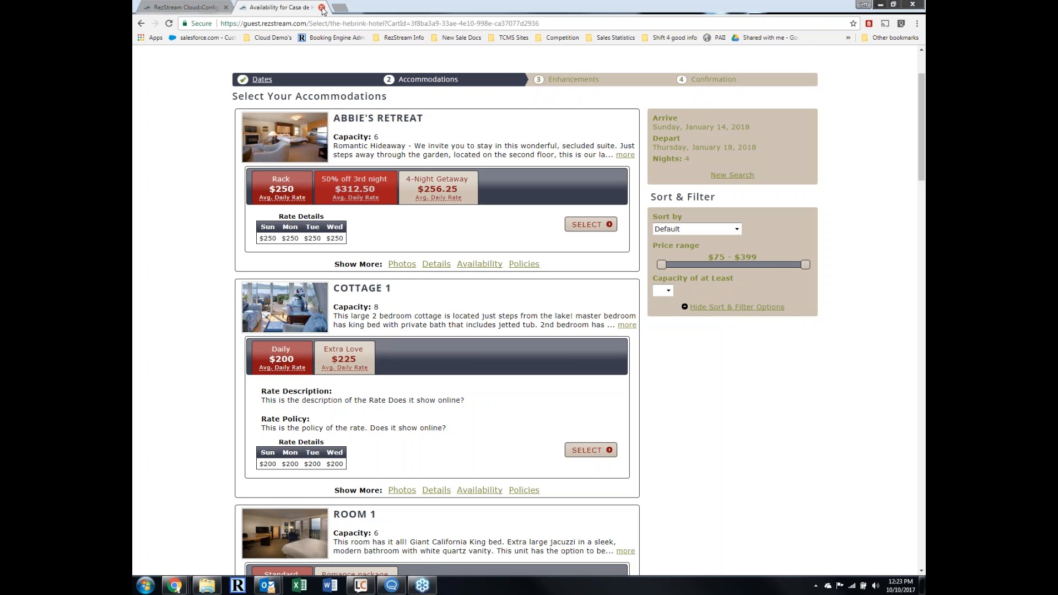
- In RezStream Cloud's Payment Settings, view the options for a new payment type and examine the gift certificate numbering and expiration settings
click(186, 8)
click(182, 87)
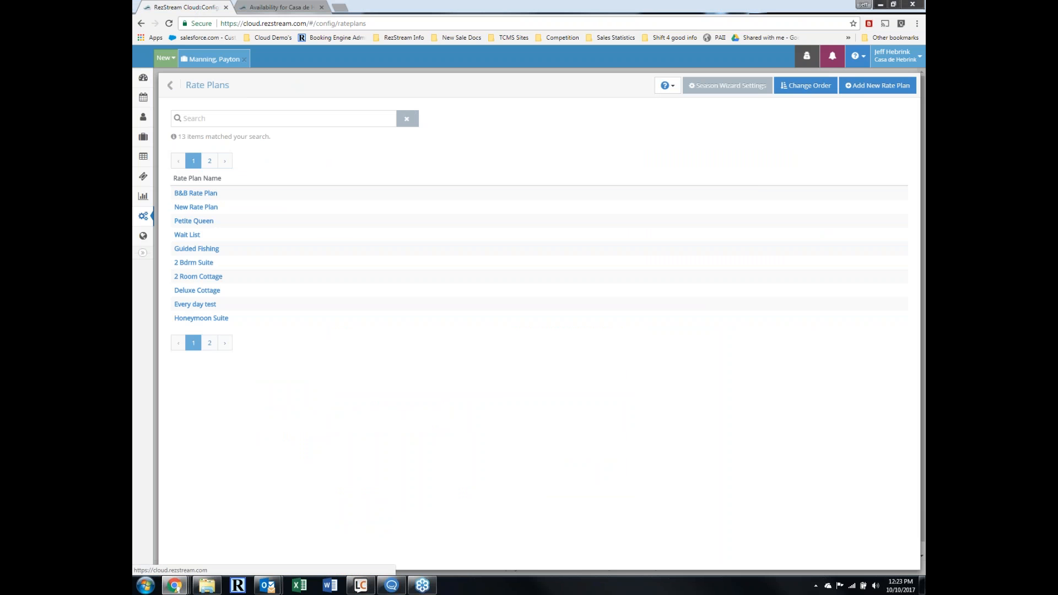
click(183, 87)
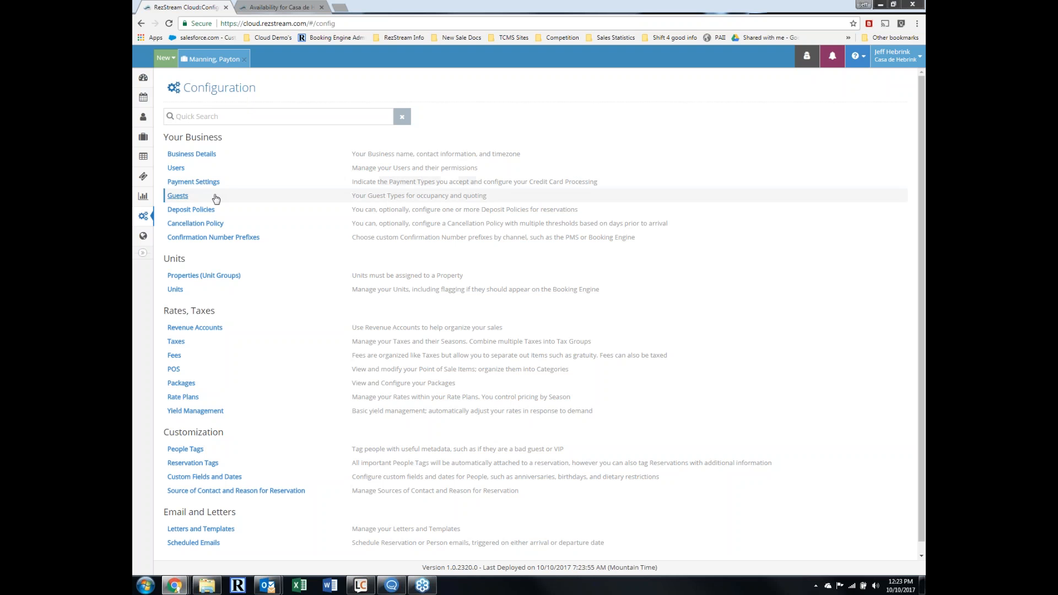
click(234, 186)
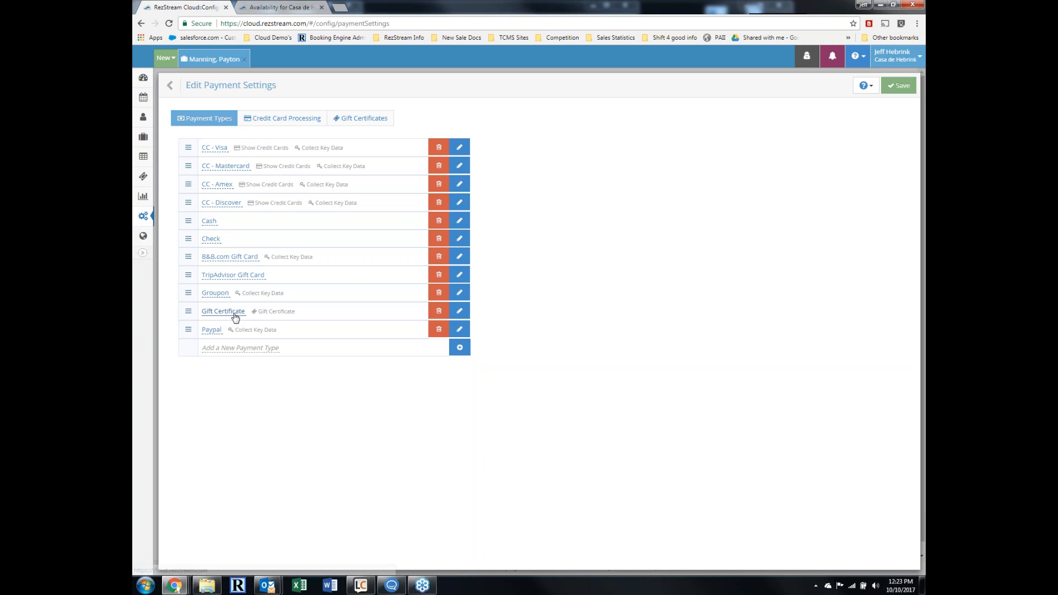
click(460, 348)
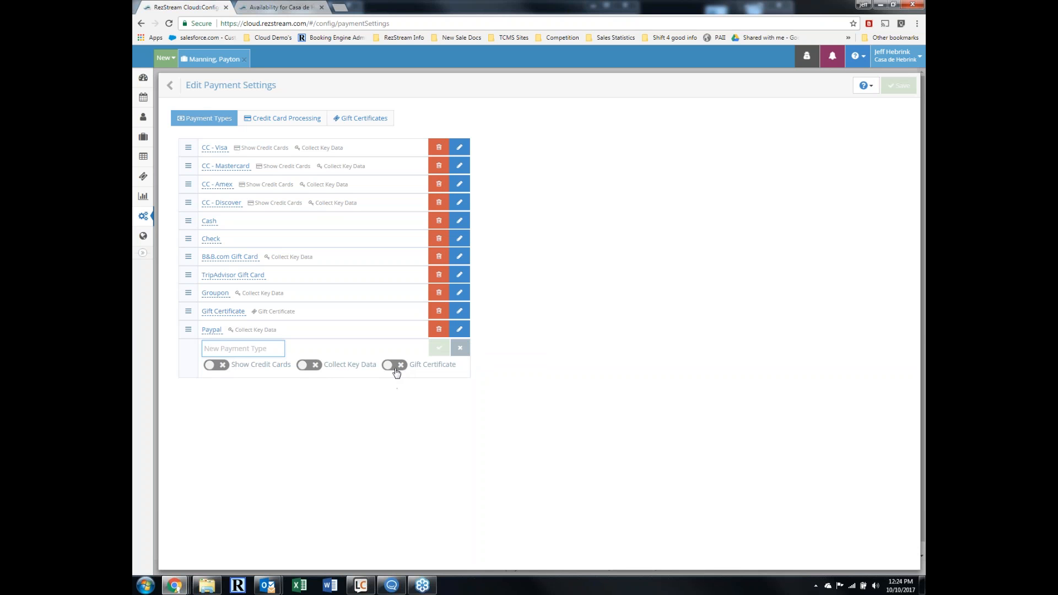
click(363, 121)
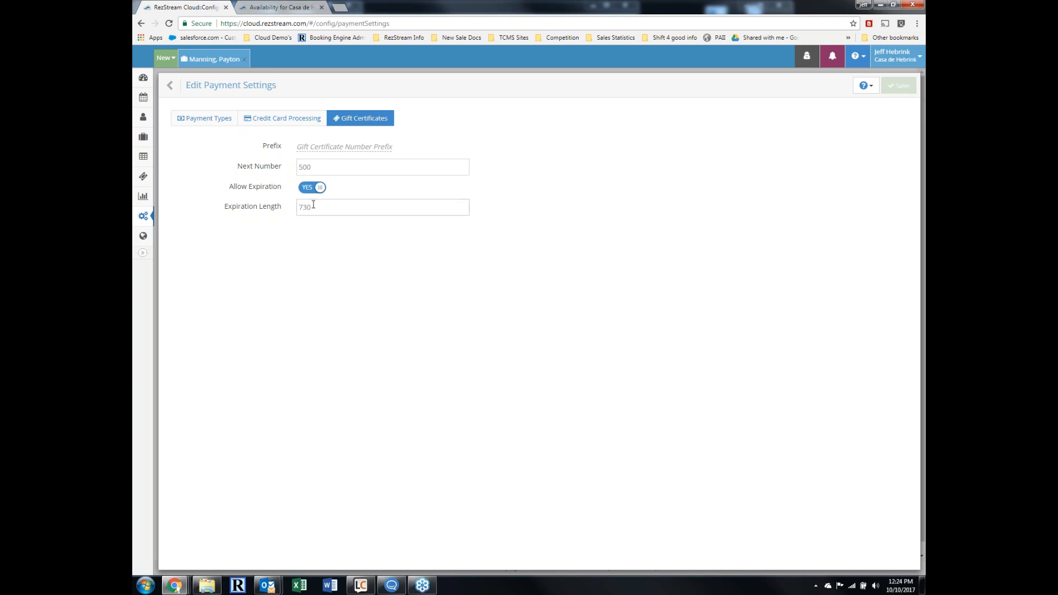
- Open the booking engine's Gift Certificate Options and review the online sales switch and the Gift Certificate Link
click(180, 88)
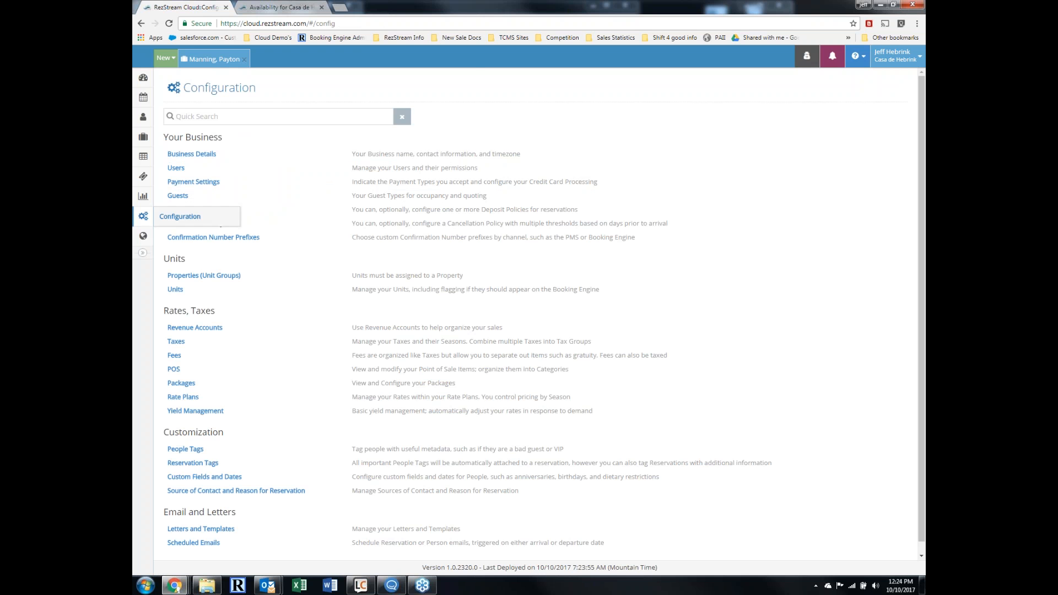
click(142, 241)
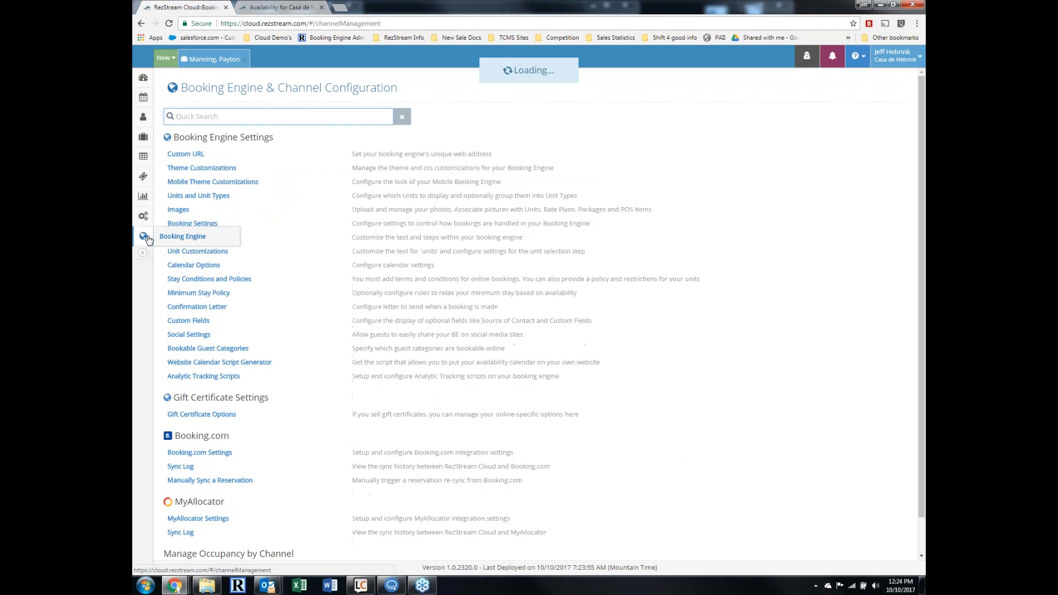
scroll(249, 323, down, 1)
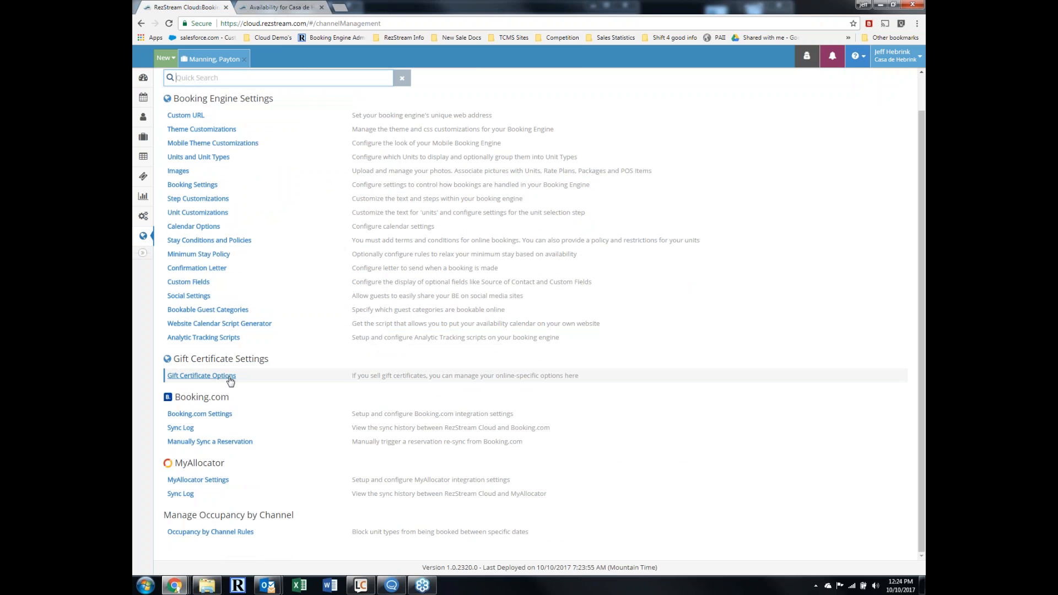
click(230, 378)
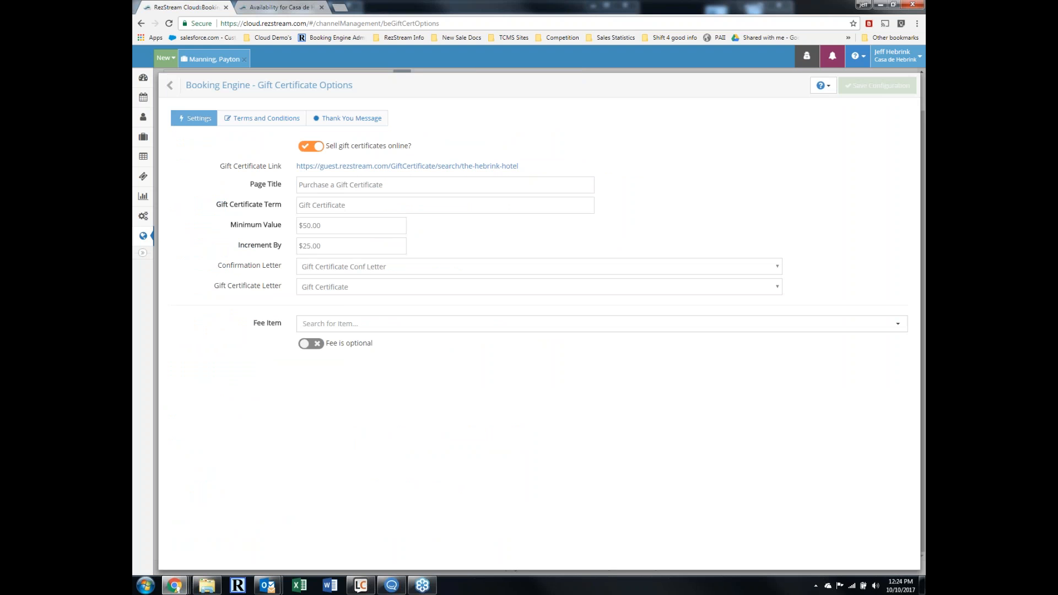
click(307, 148)
click(307, 147)
drag(523, 169, 298, 168)
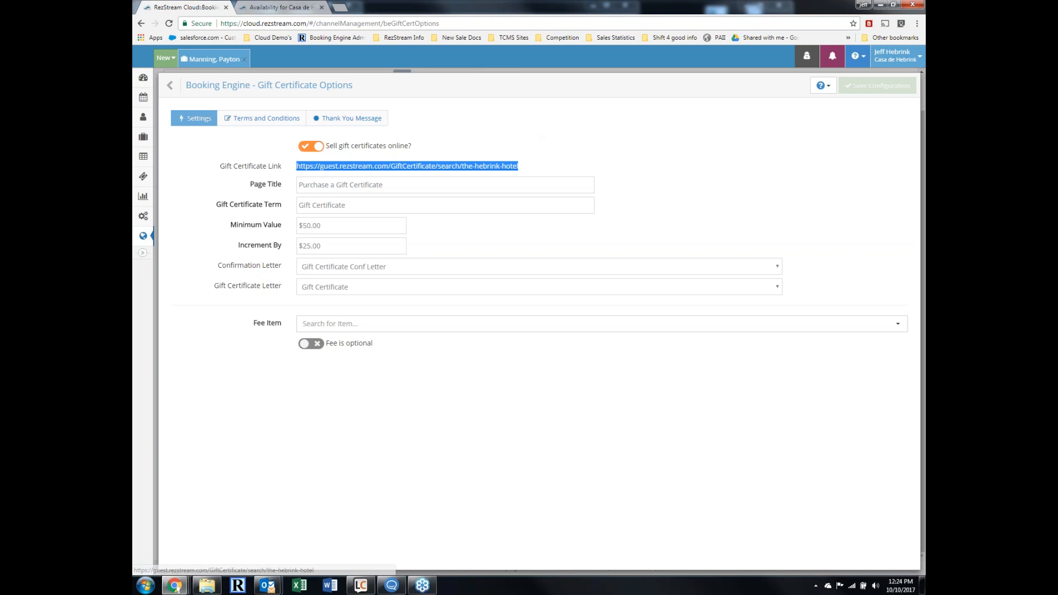
- Open the bookmarked gift certificate purchase page for Casa de Hebrink in a new browser tab
click(339, 7)
click(270, 38)
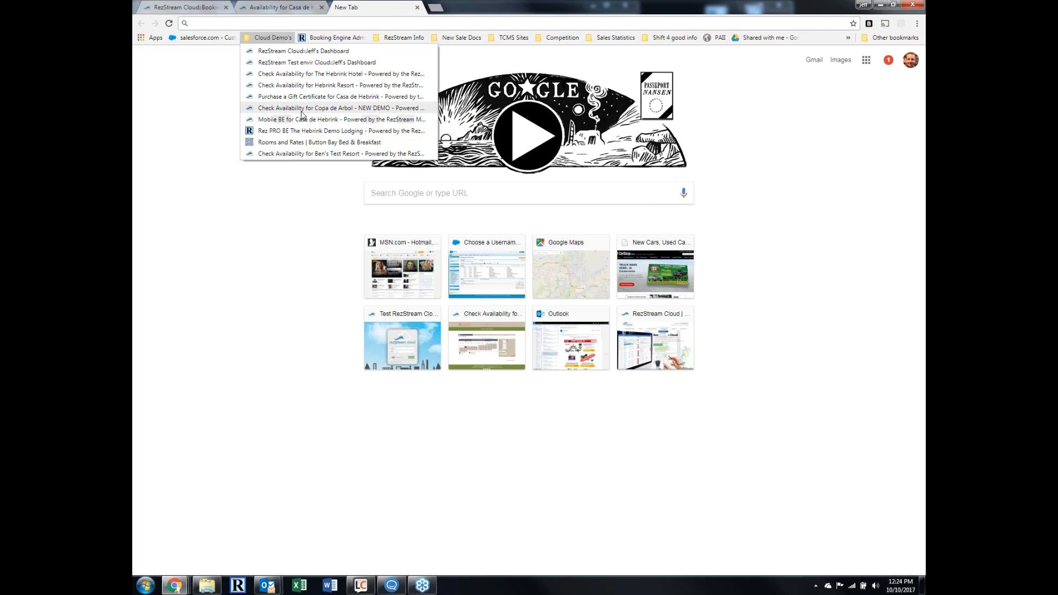
click(301, 97)
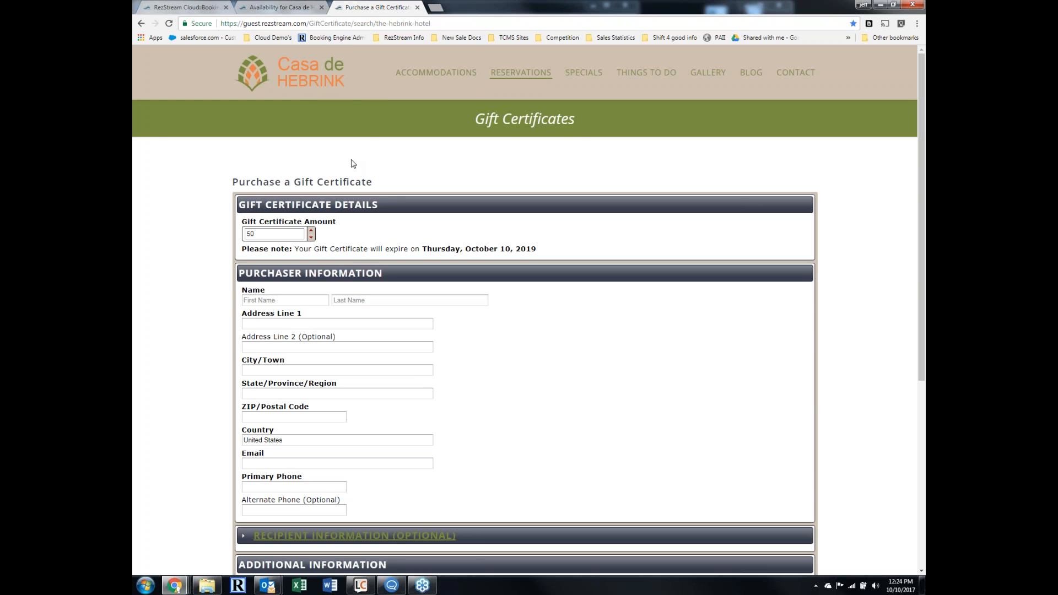
- Back in RezStream Cloud's Gift Certificate Options, review the Page Title and Gift Certificate Term
key(ctrl+1)
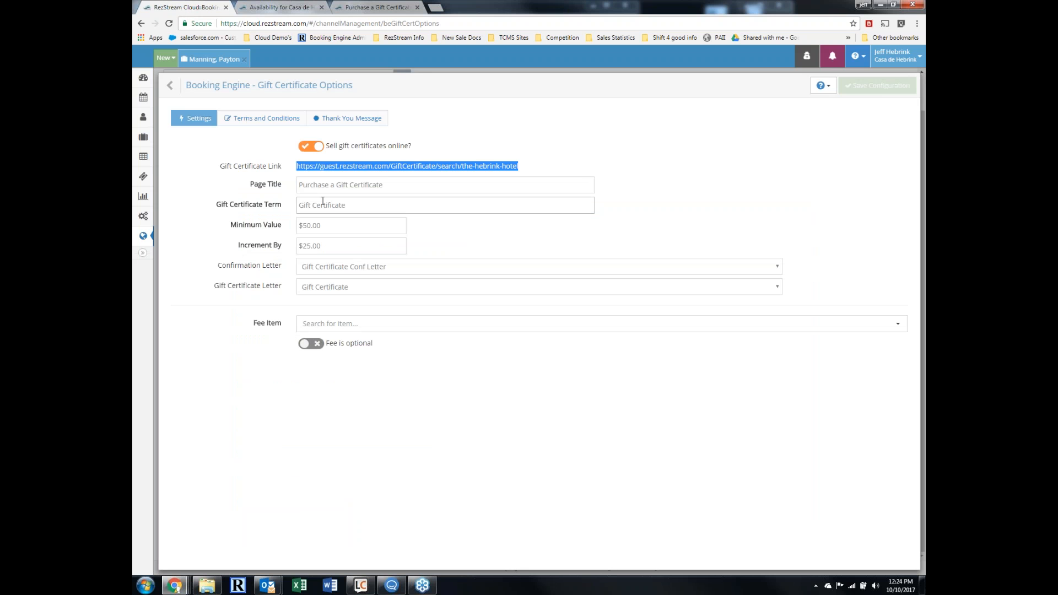
drag(302, 187, 391, 189)
drag(299, 205, 364, 207)
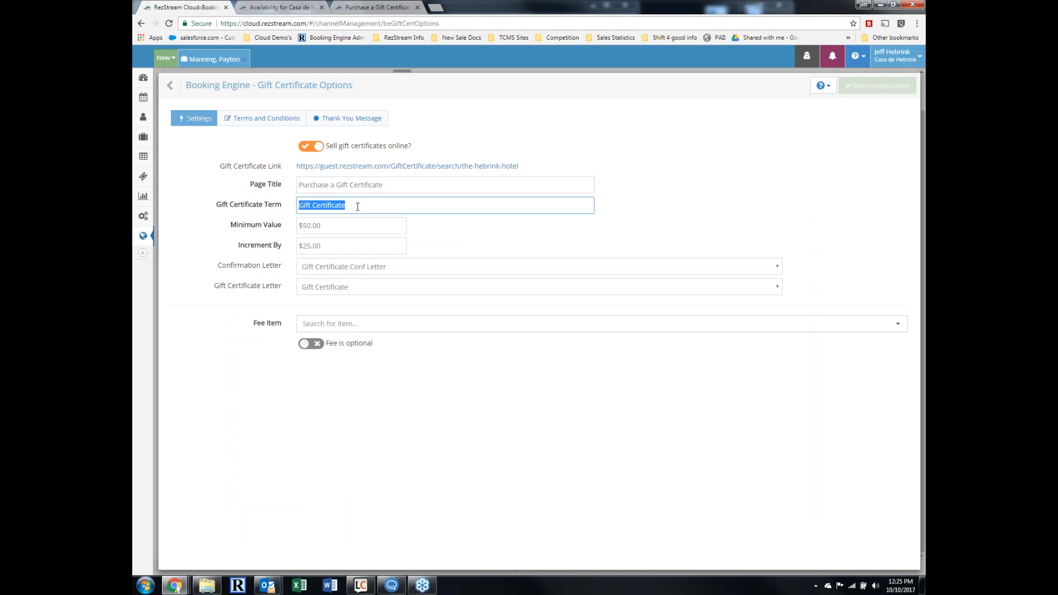
click(358, 207)
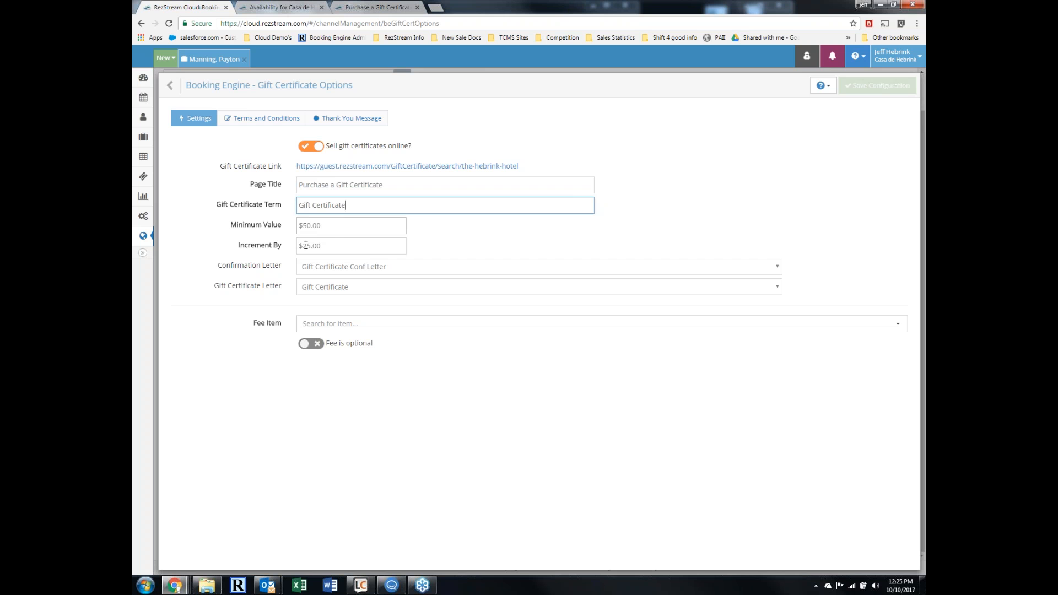
- On the gift certificate purchase page, test the amount increments against the configured Increment By value and set the amount to 150
click(347, 8)
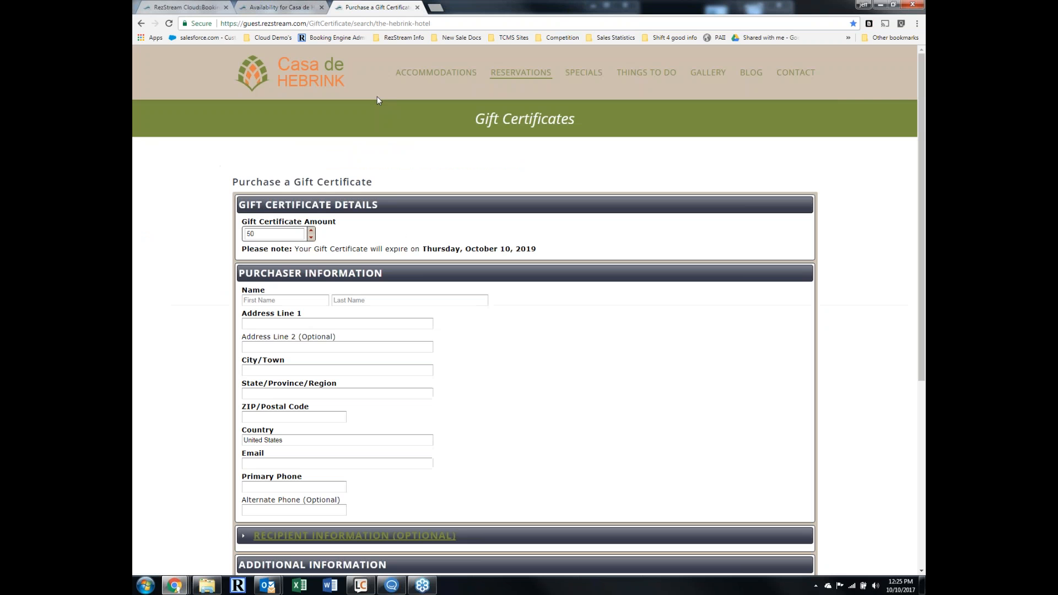
click(311, 231)
click(312, 238)
click(197, 8)
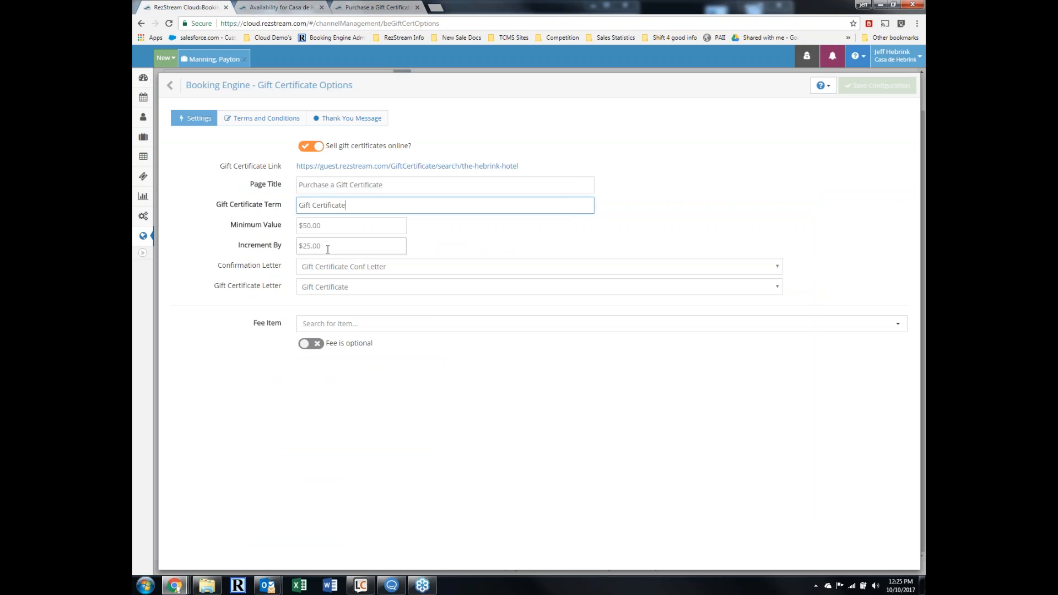
click(380, 7)
click(312, 231)
click(312, 231)
click(312, 231)
click(311, 231)
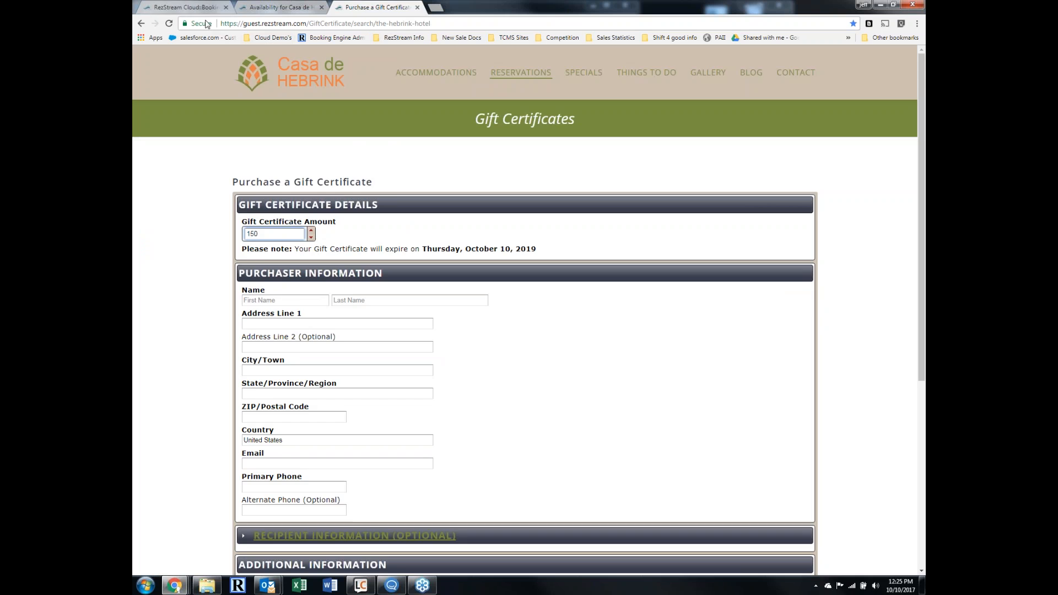
- Back in Gift Certificate Options, view the items available as the gift certificate Fee Item without choosing one
click(194, 8)
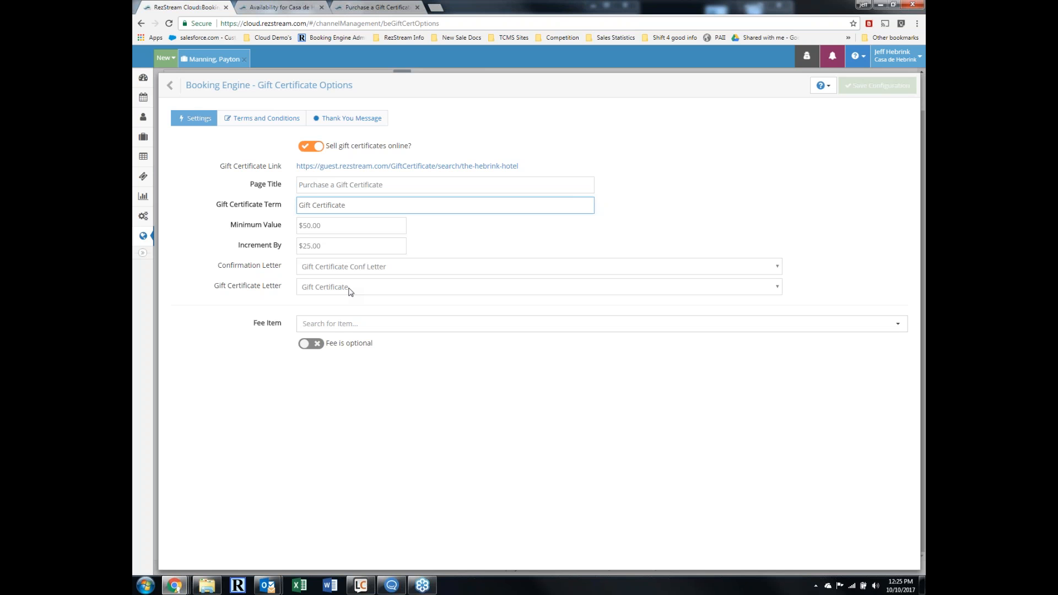
click(365, 325)
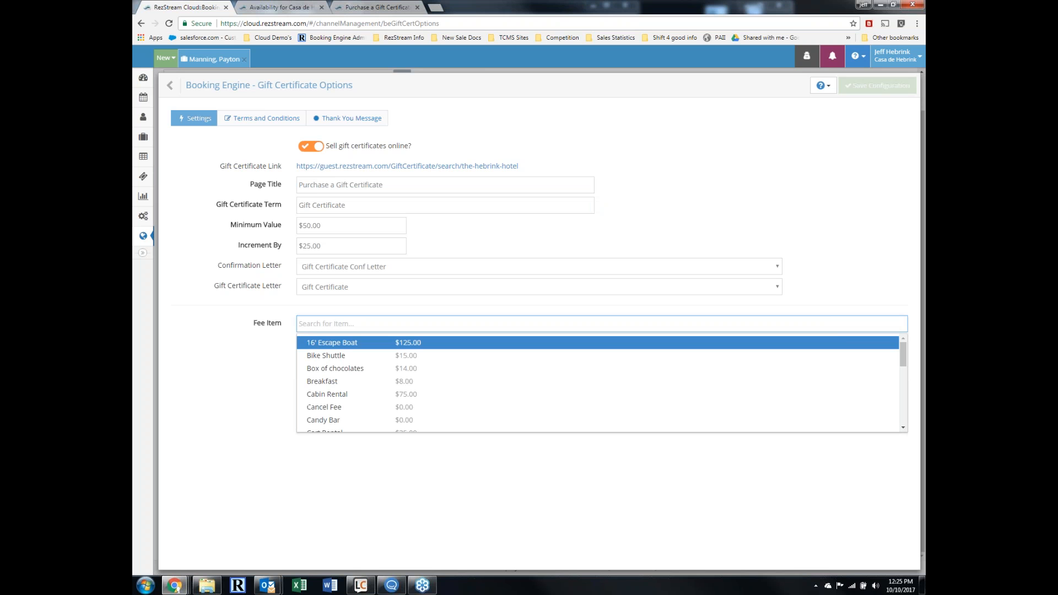
click(221, 391)
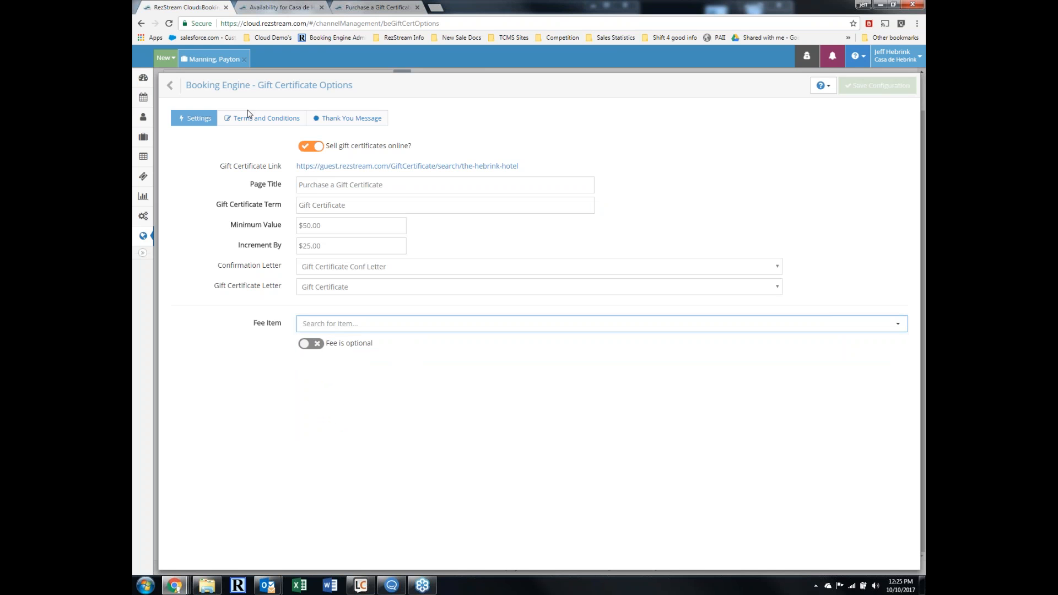
- Review the Terms and Conditions policy and the Thank You Message for online gift certificates
click(263, 119)
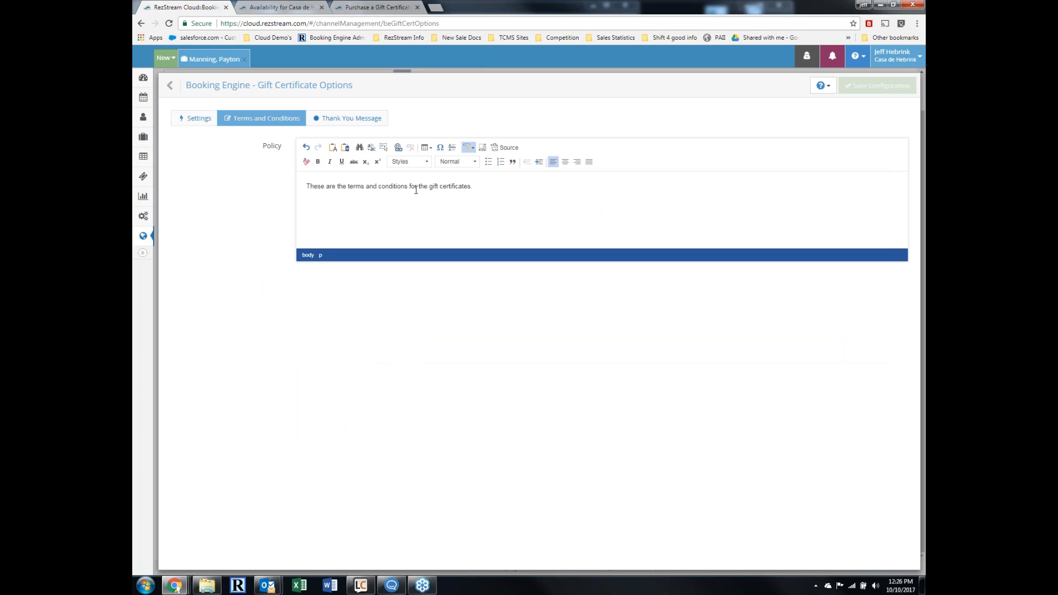
click(347, 118)
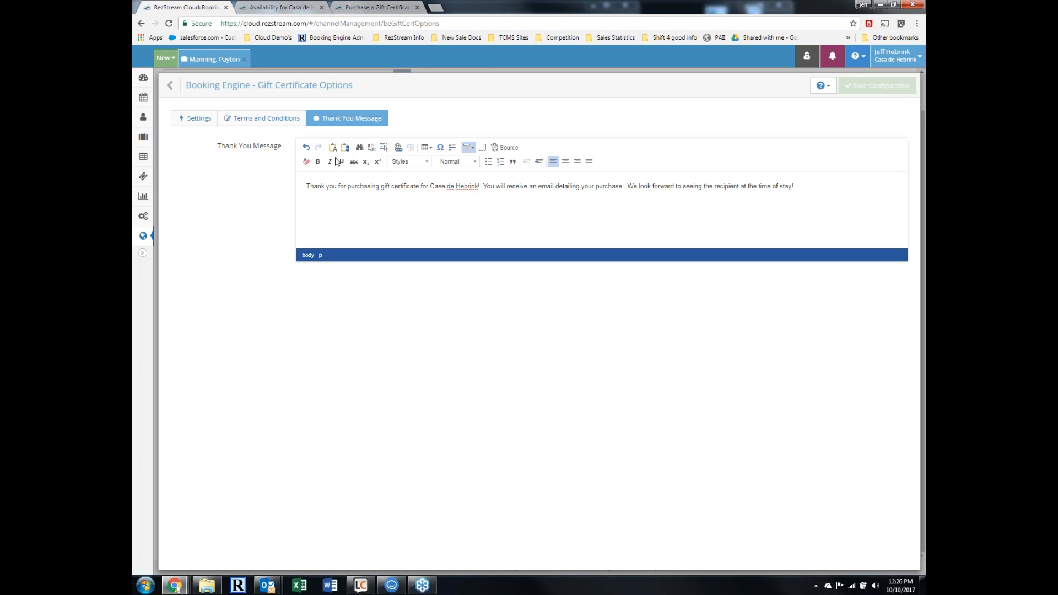
drag(307, 187, 647, 209)
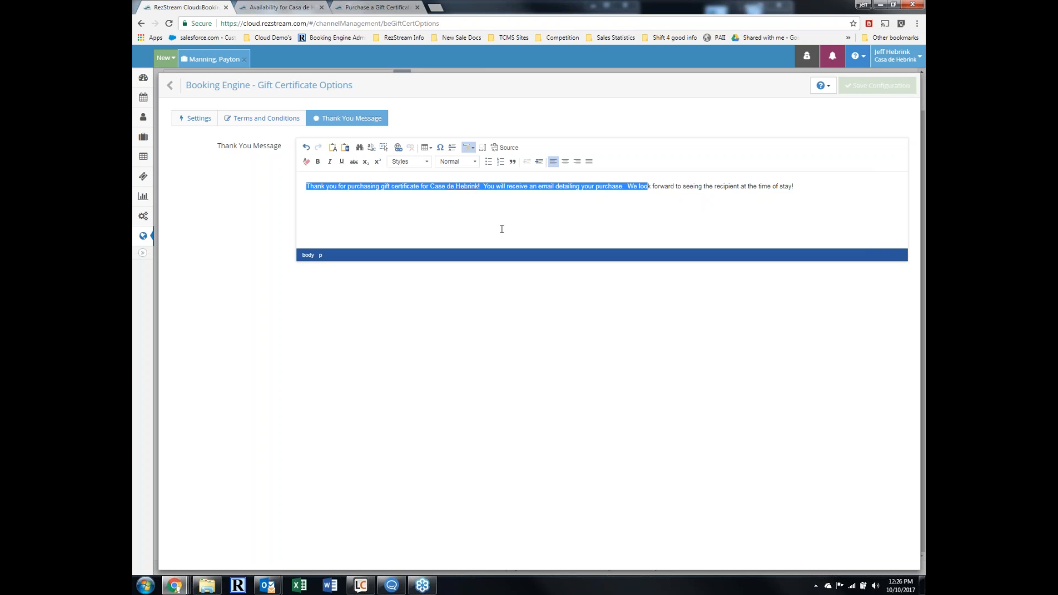
click(502, 227)
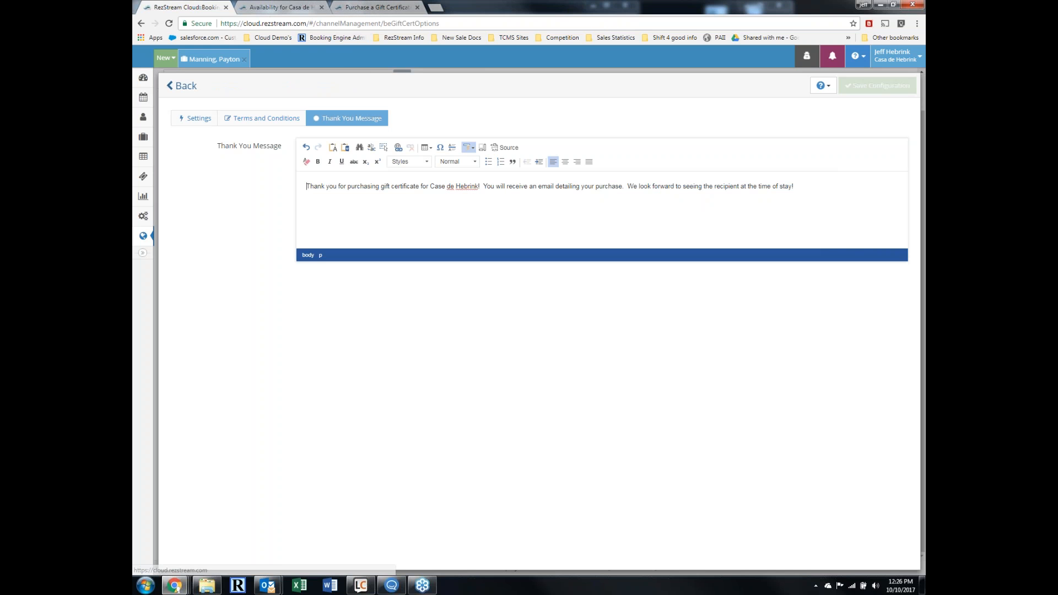
- Leave Gift Certificate Options and review the Recent Gift Certificates on the dashboard
click(184, 88)
click(148, 86)
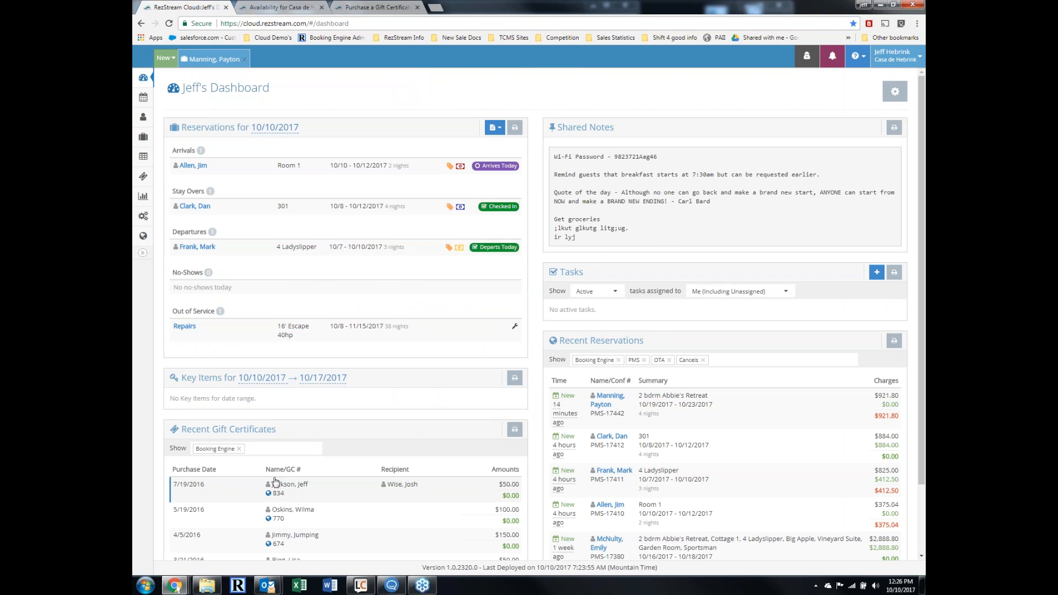
scroll(275, 482, down, 3)
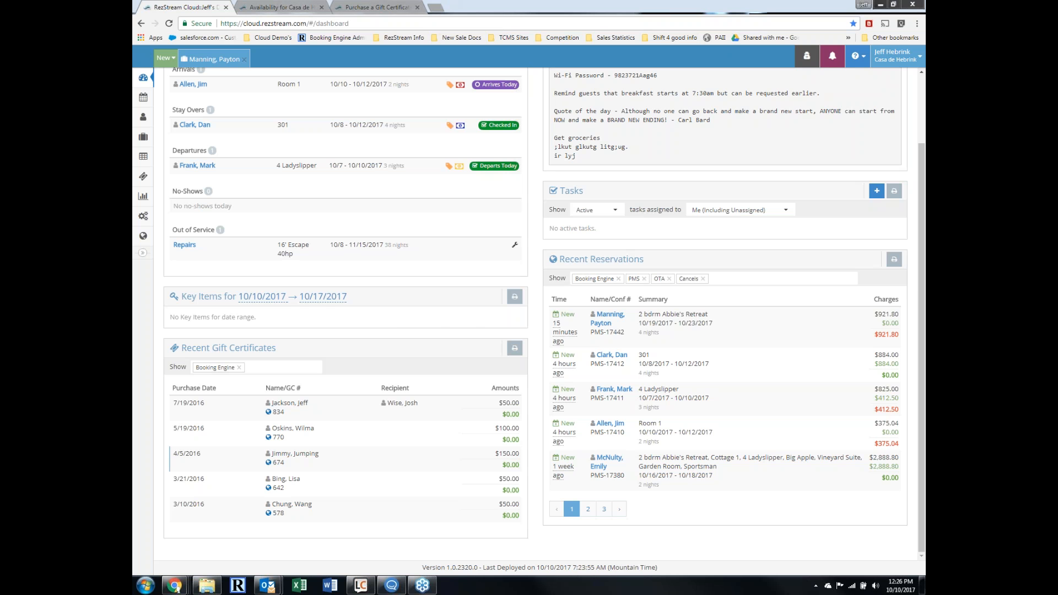
click(278, 8)
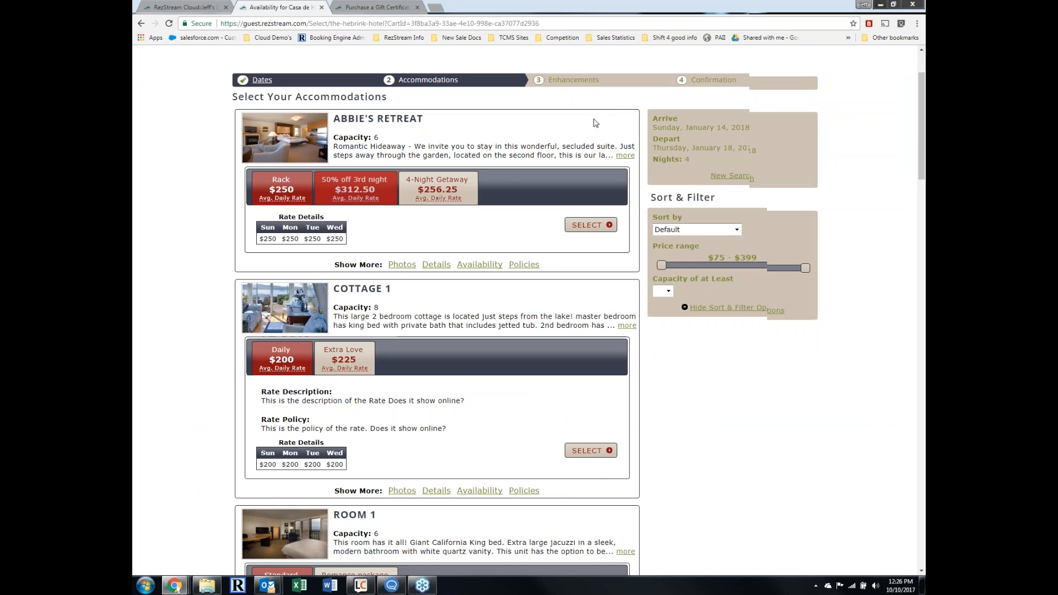
scroll(607, 101, up, 3)
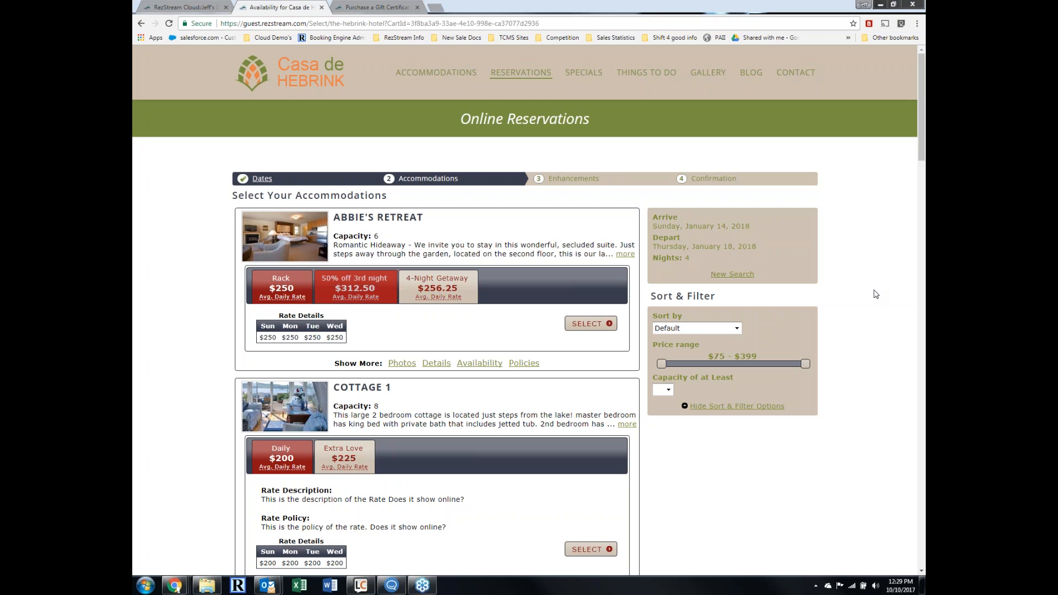
- Switch back to RezStream Cloud and look through the first three pages of the People list
click(185, 7)
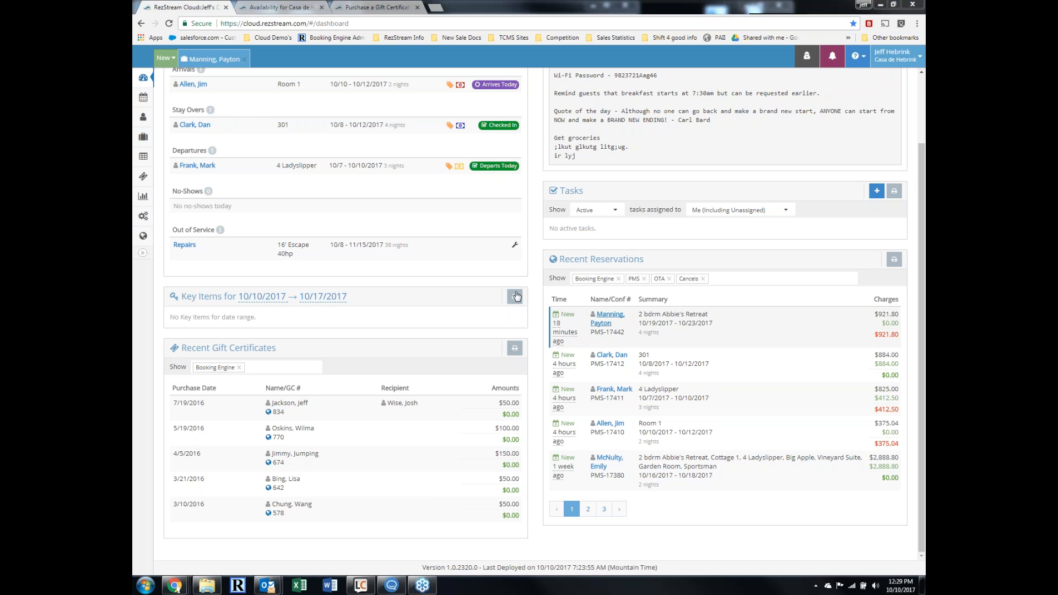
click(143, 116)
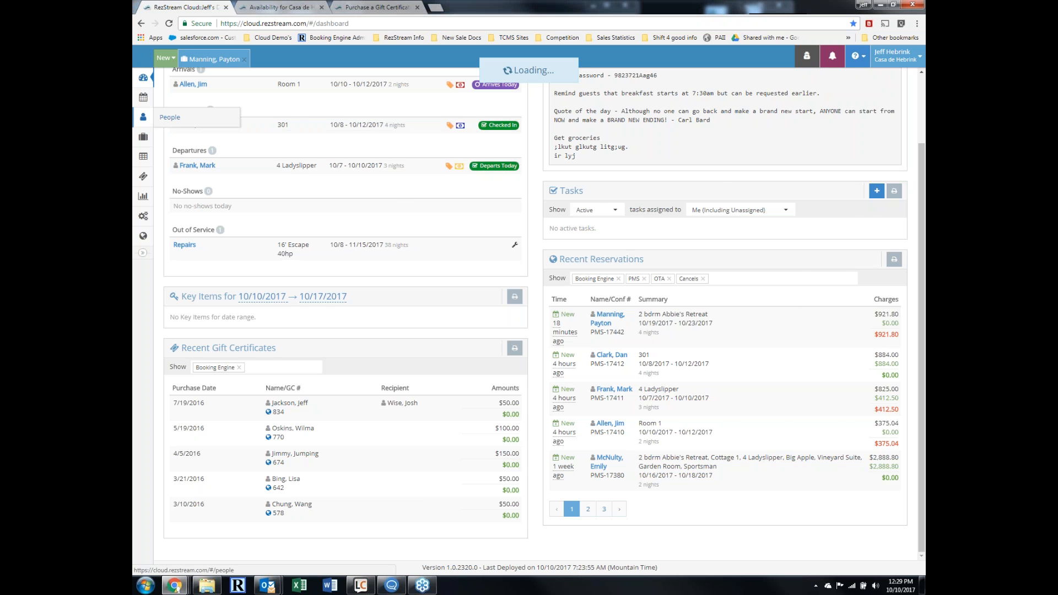
scroll(273, 303, down, 6)
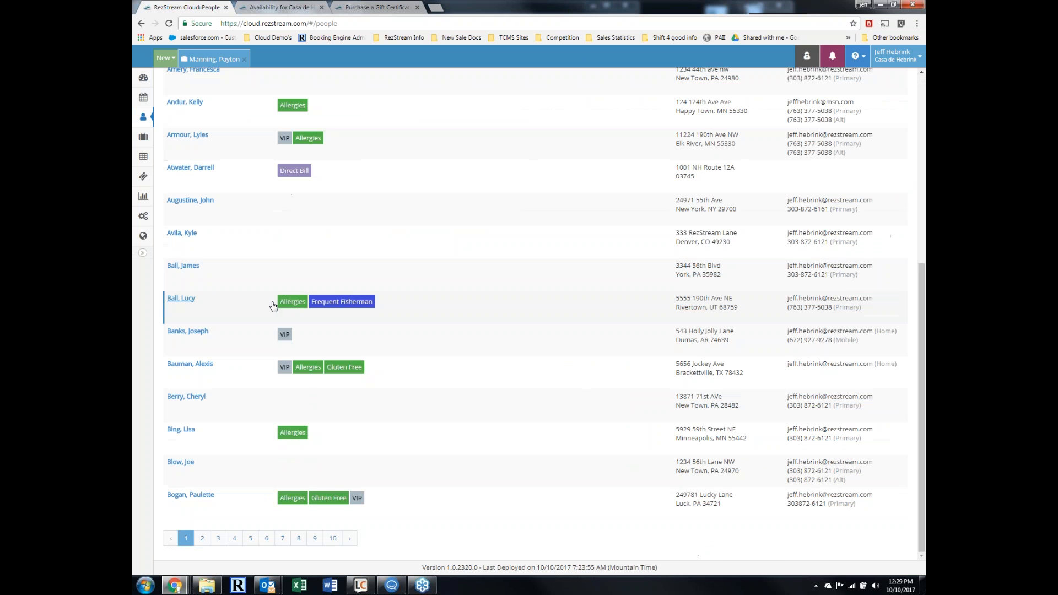
click(201, 538)
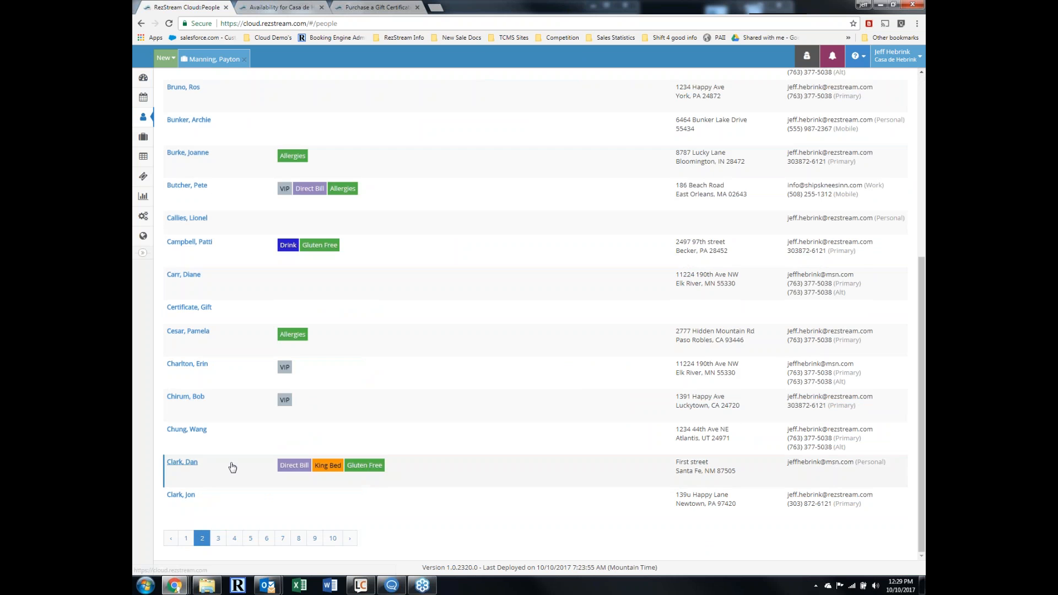
scroll(231, 441, up, 6)
scroll(243, 441, down, 6)
click(218, 538)
scroll(253, 419, up, 10)
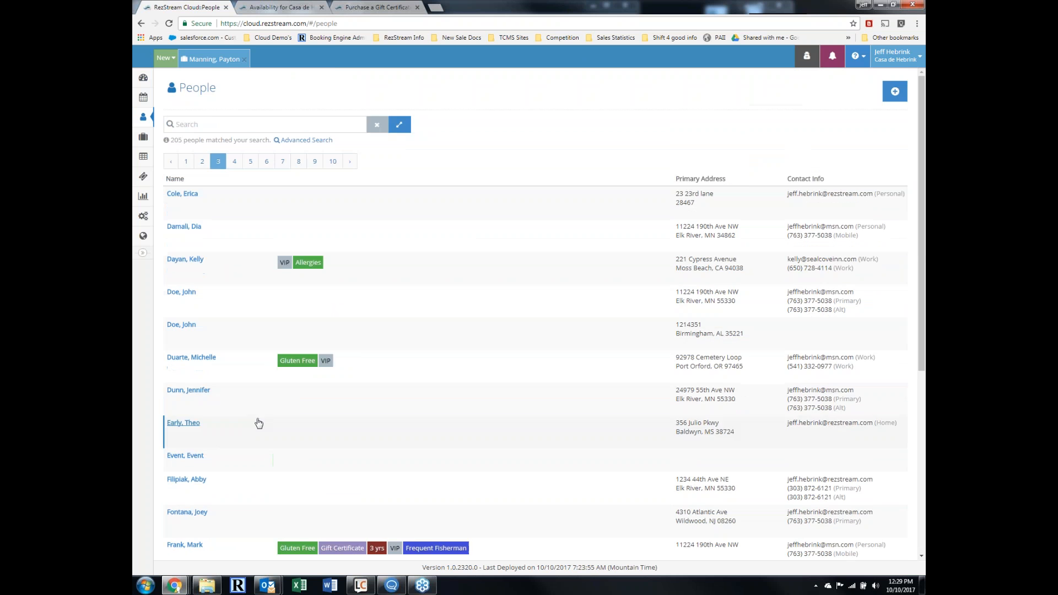
- Continue through the People list to page 4 and open the record of the guest sharing the account holder's name
scroll(259, 496, down, 4)
scroll(263, 518, down, 3)
click(235, 539)
scroll(257, 402, down, 1)
scroll(260, 380, up, 6)
scroll(237, 430, down, 6)
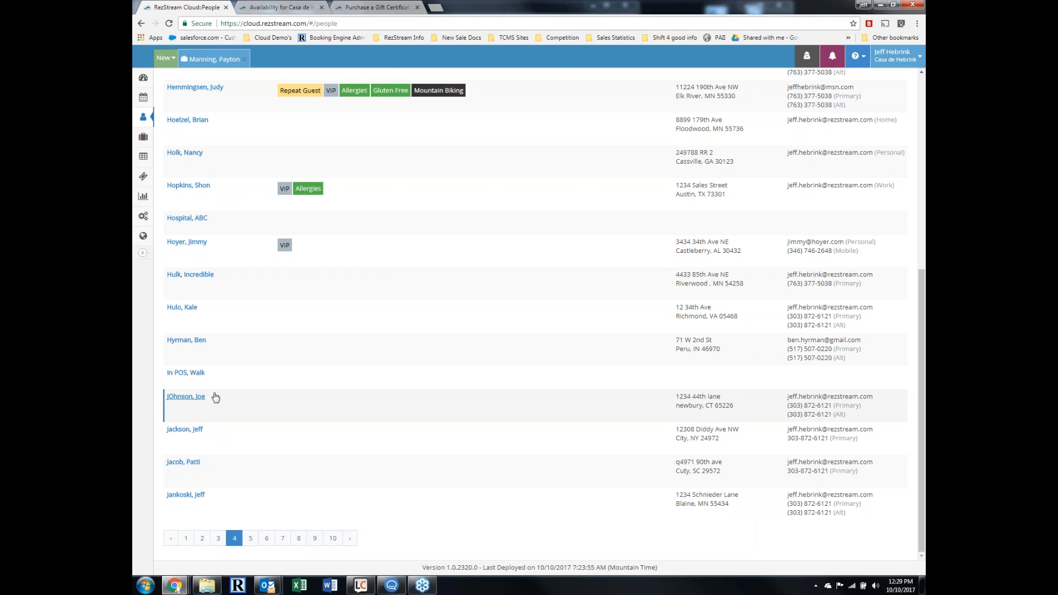
scroll(215, 397, up, 6)
click(230, 291)
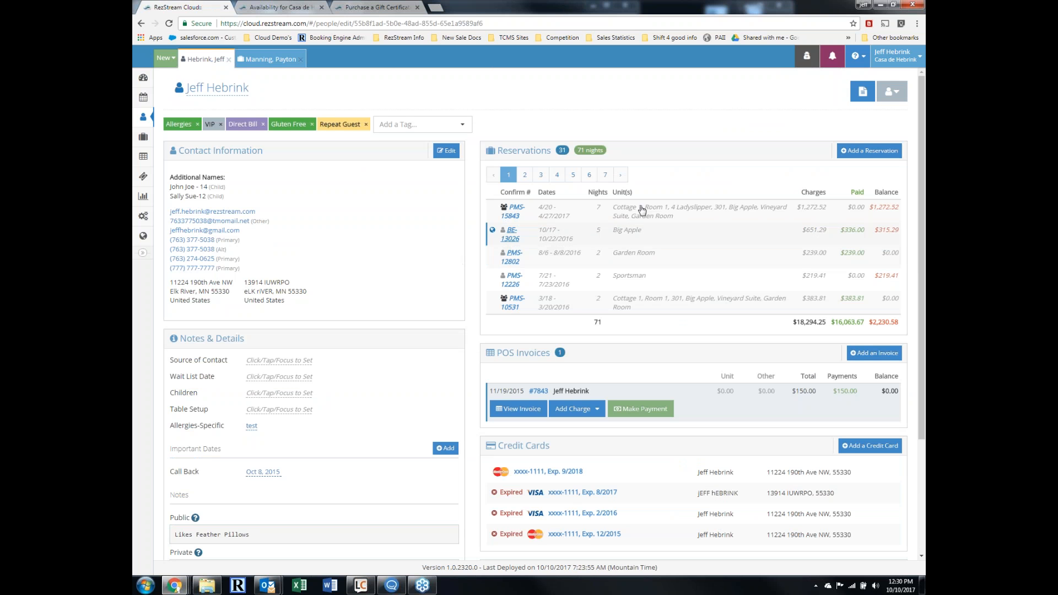
- Start Merge Duplicate People for this guest and remove the first six people from the duplicates list
click(891, 92)
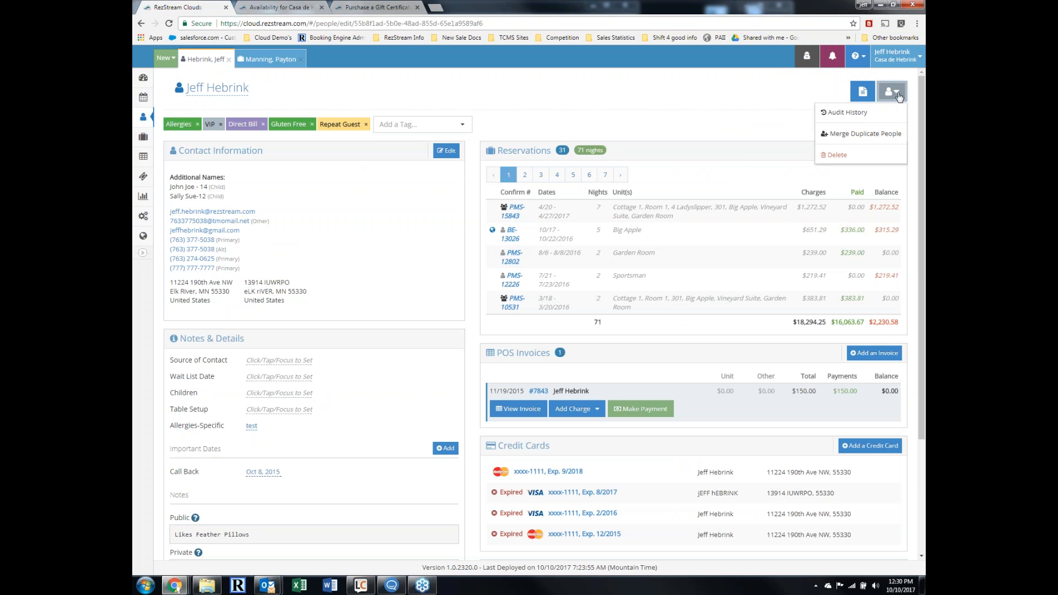
click(863, 140)
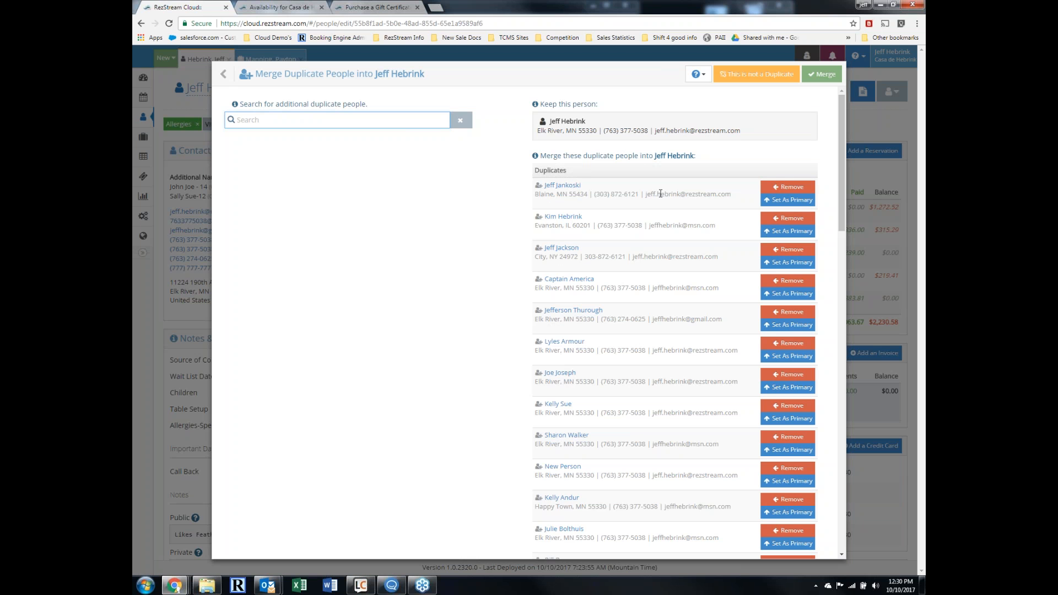
drag(646, 194, 743, 199)
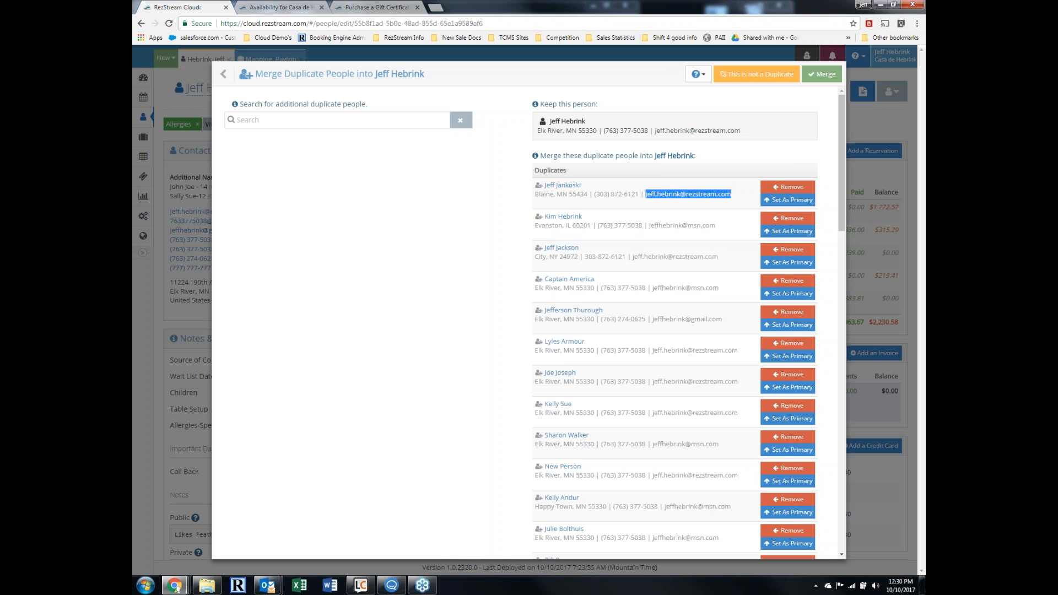
click(791, 188)
click(791, 188)
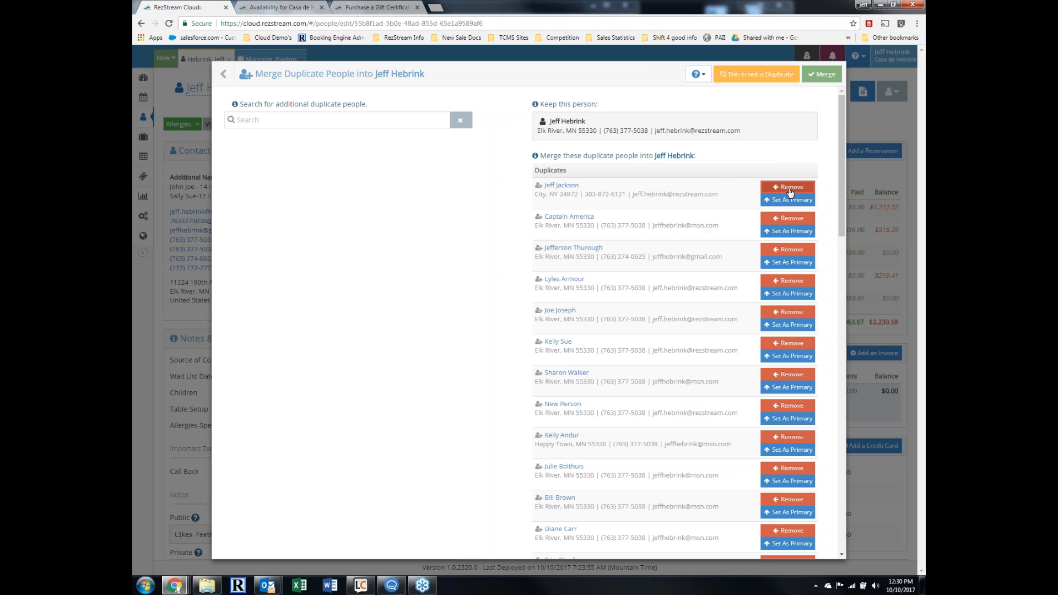
click(791, 188)
click(790, 188)
click(790, 188)
click(791, 188)
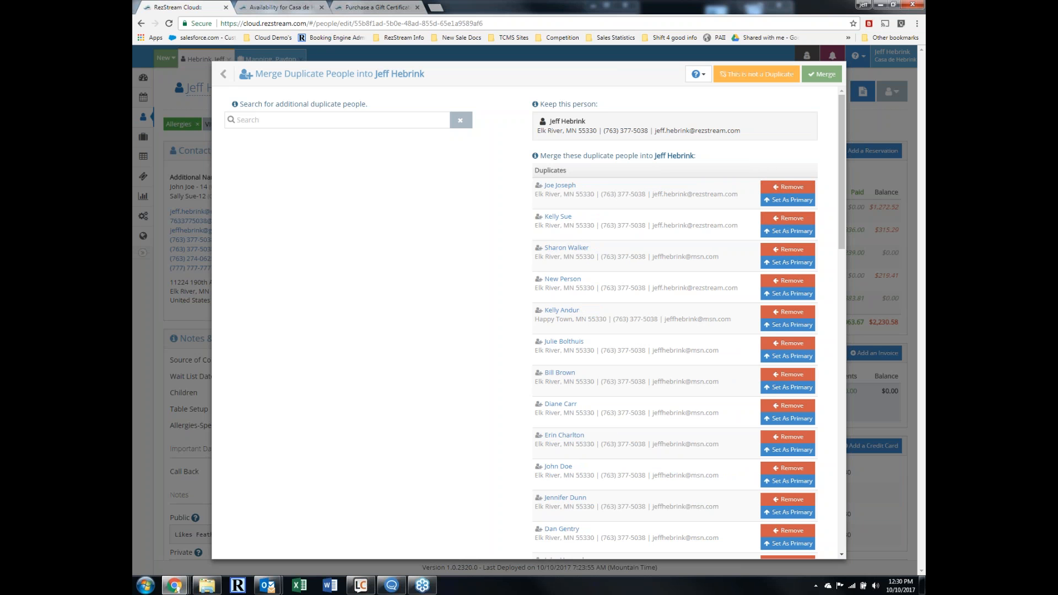
- Make the third listed duplicate the primary person to keep, review the remaining duplicates, and leave without merging
click(763, 263)
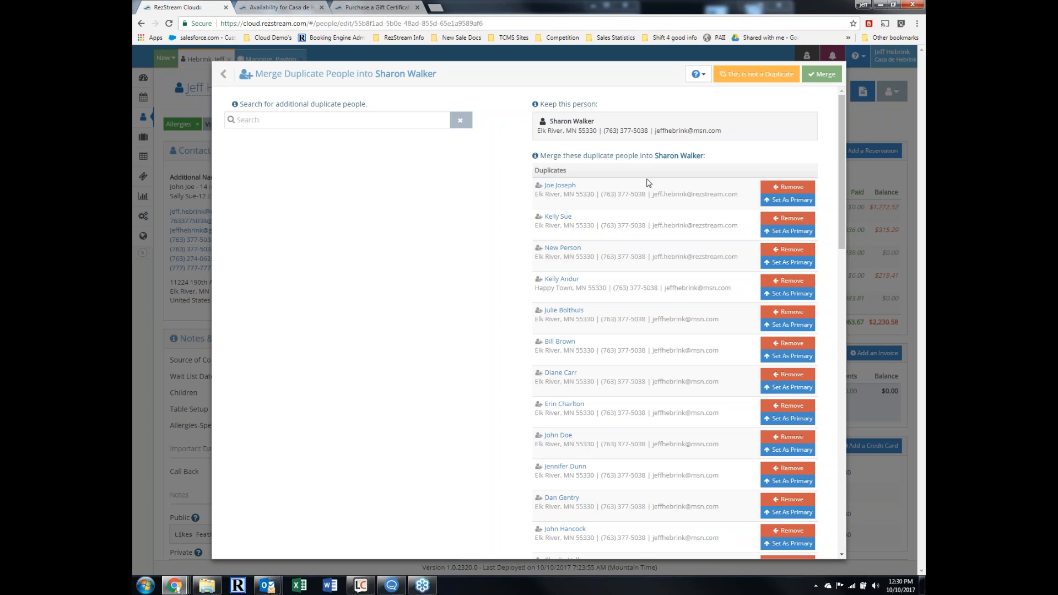
scroll(633, 460, down, 3)
scroll(629, 356, up, 3)
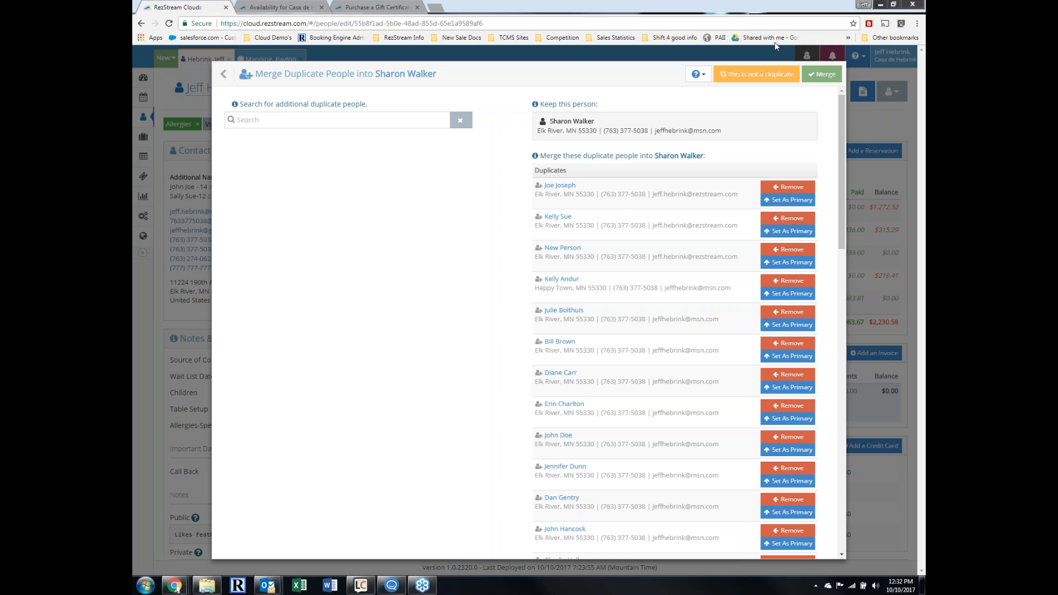
click(229, 75)
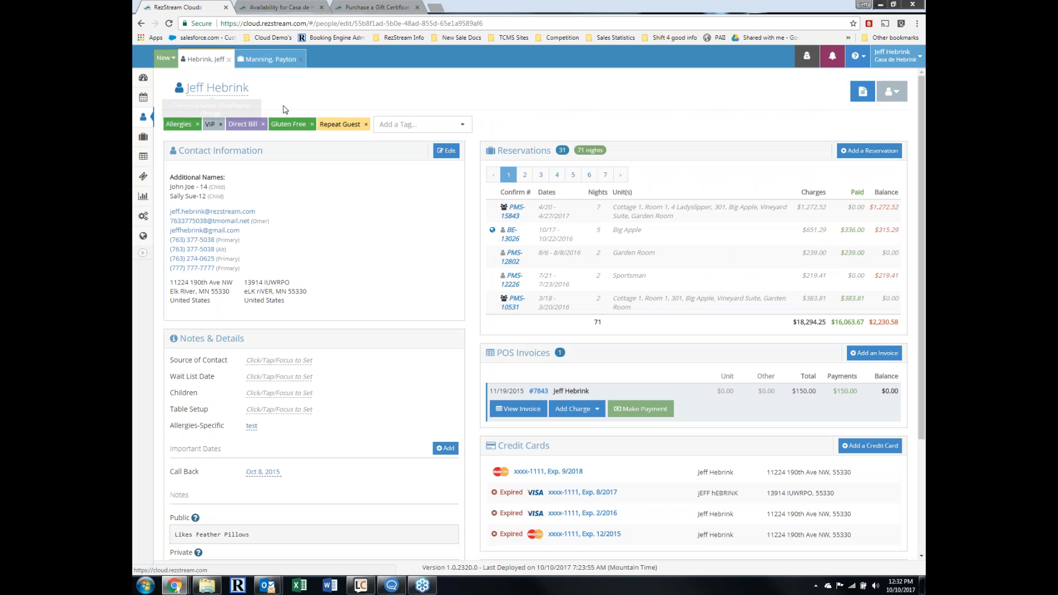
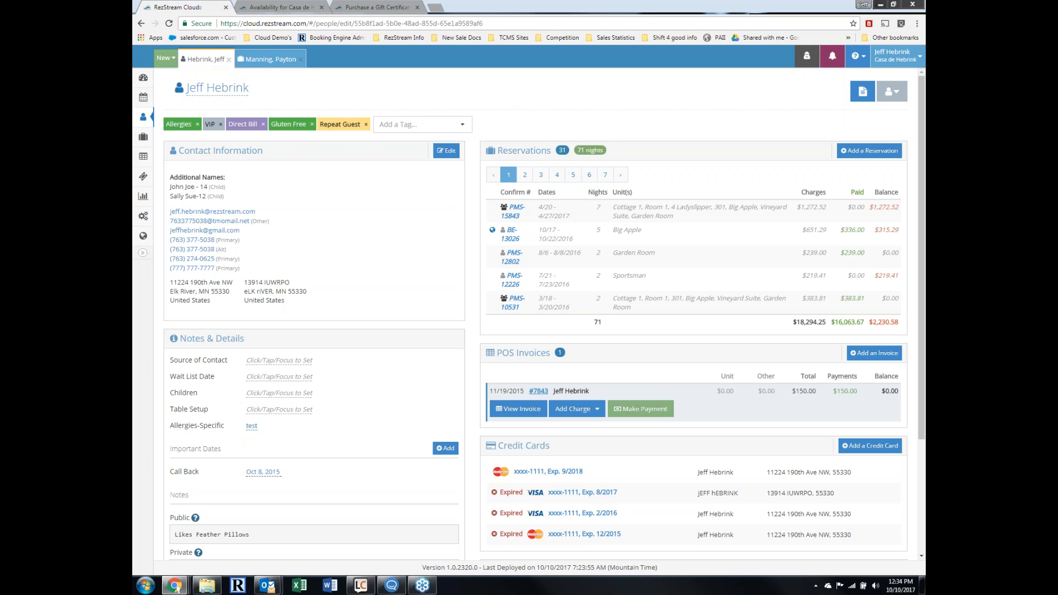
- Record a $100 Cash payment on the guest's POS invoice, accepting the amount as correct despite the overpayment
click(639, 410)
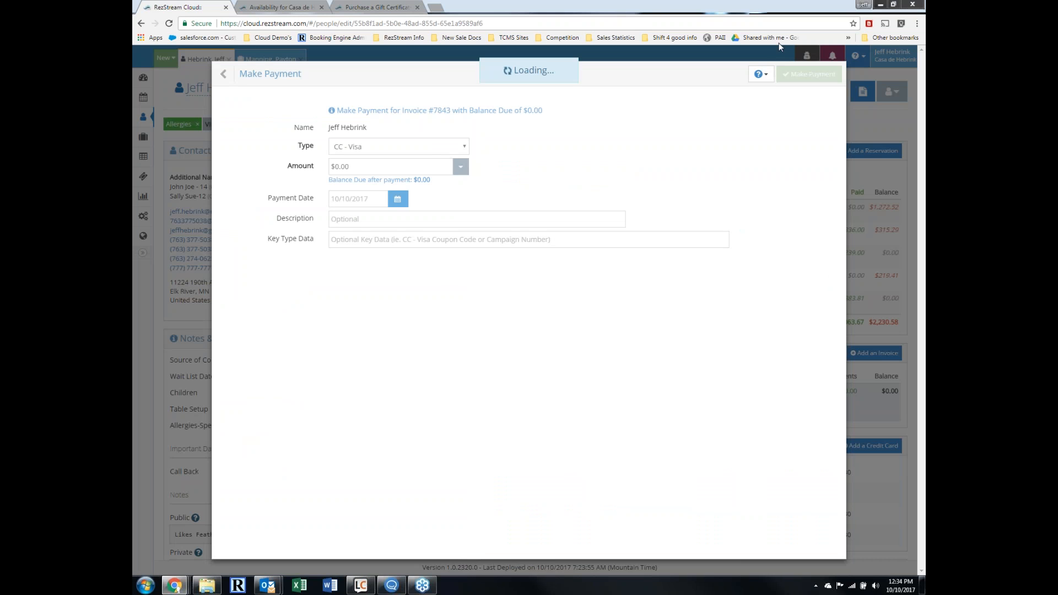
click(432, 147)
click(352, 200)
click(366, 168)
text(100)
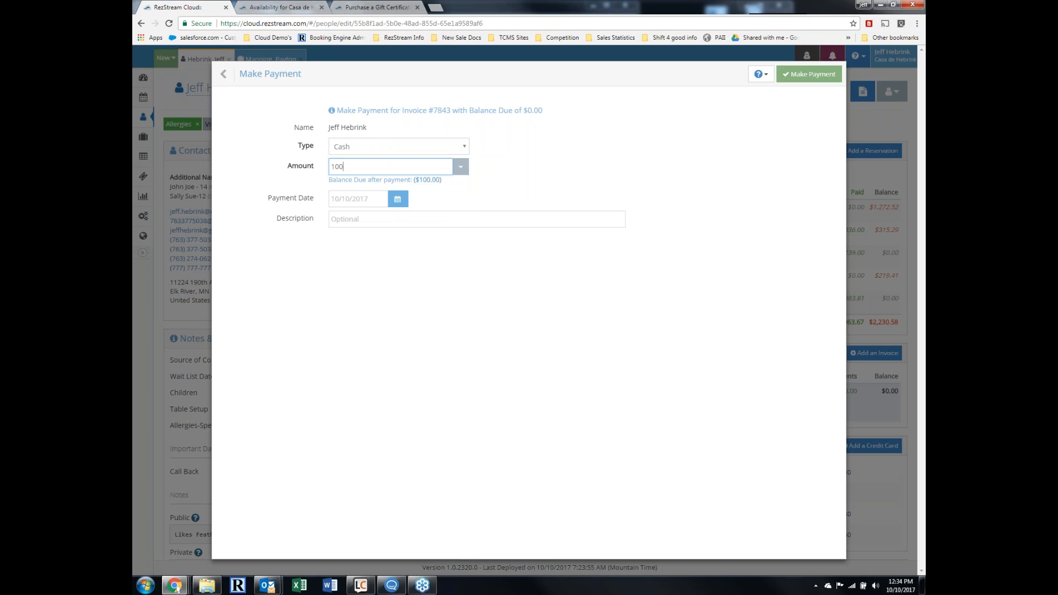
click(810, 74)
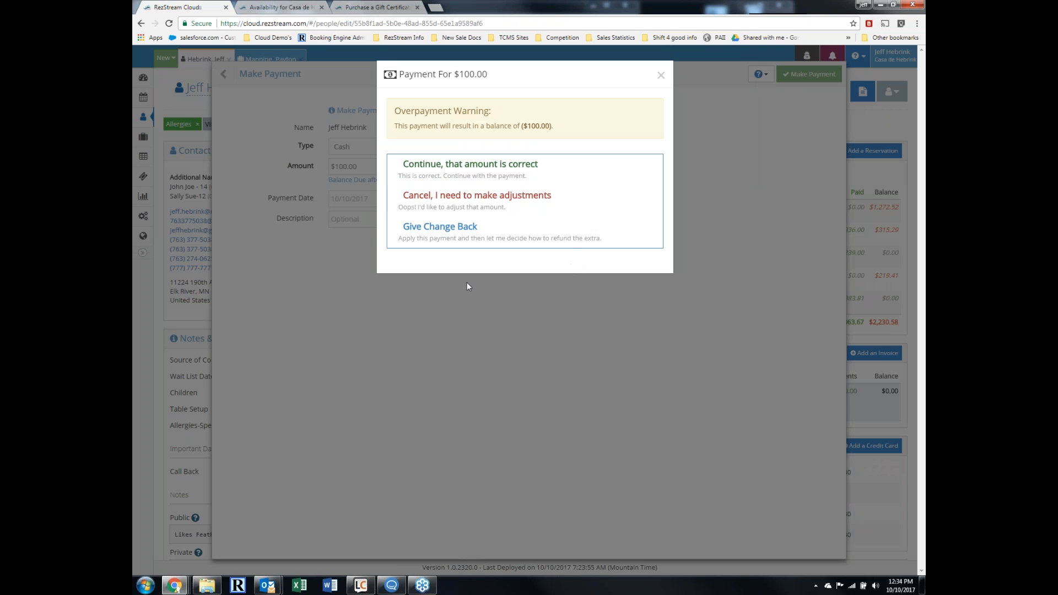
click(507, 175)
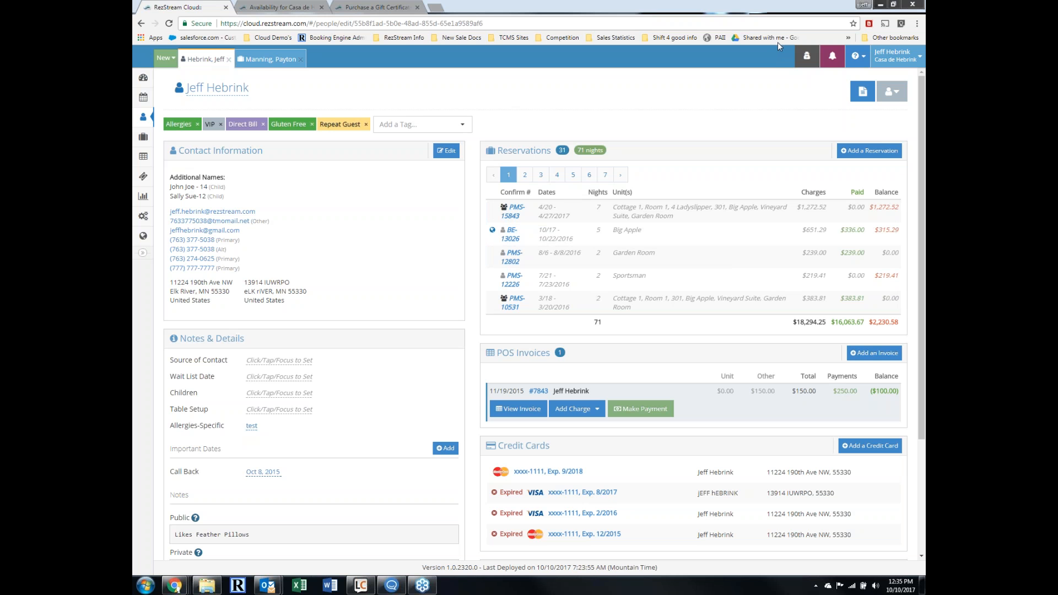
- Review the prefilled refund for the overpaid POS invoice without submitting it, and view the invoice's line items and transactions
click(641, 408)
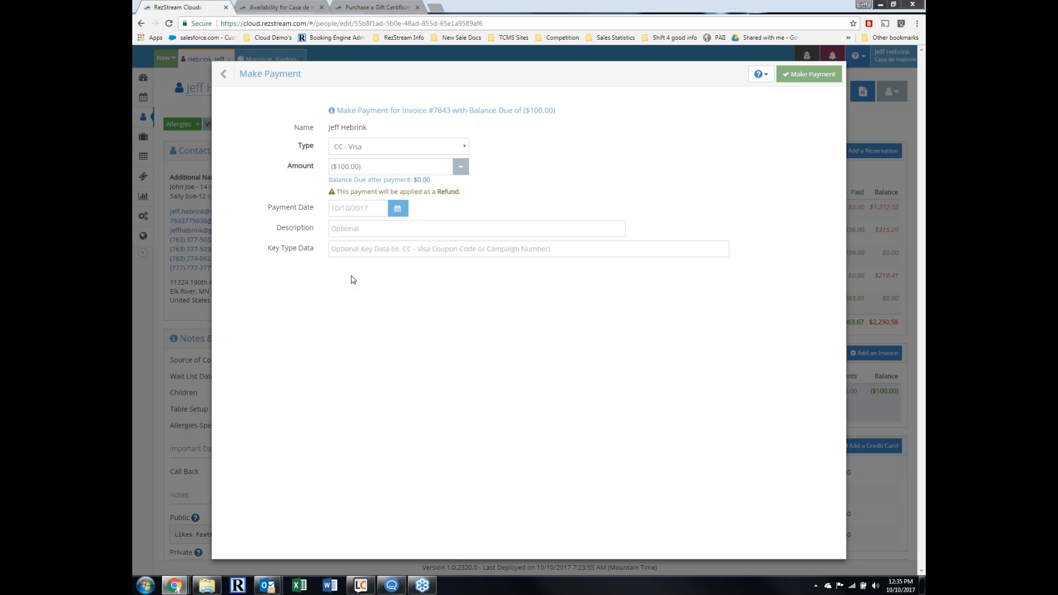
key(Tab)
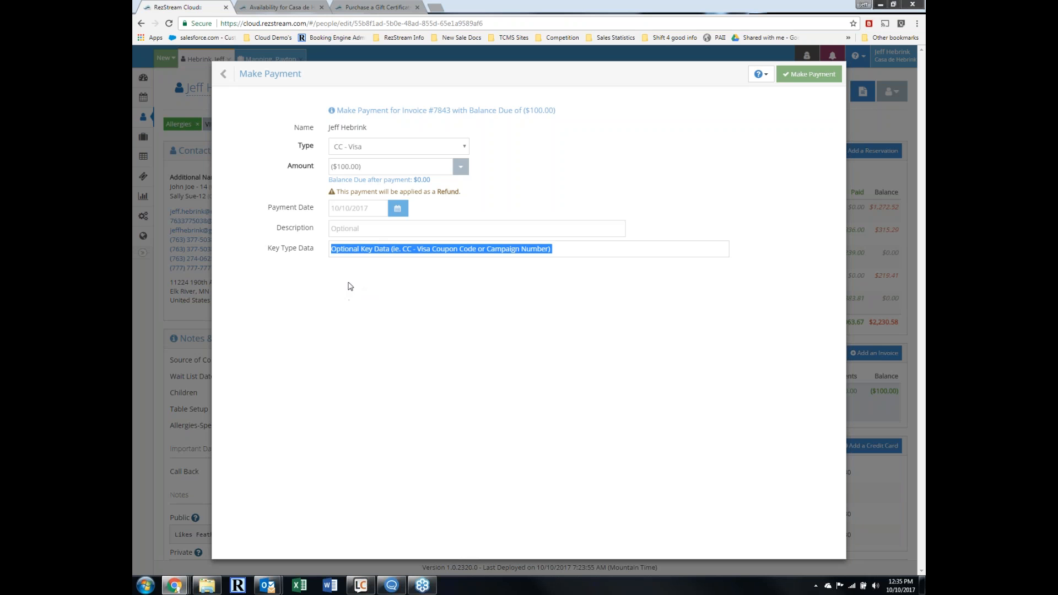
click(348, 289)
mouse_move(265, 87)
click(279, 74)
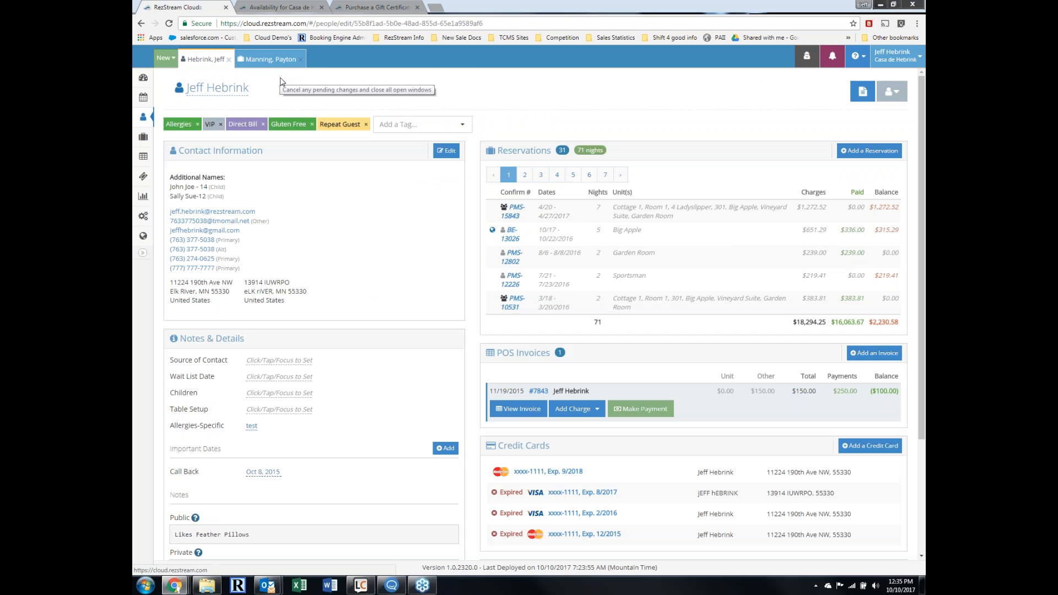
click(518, 409)
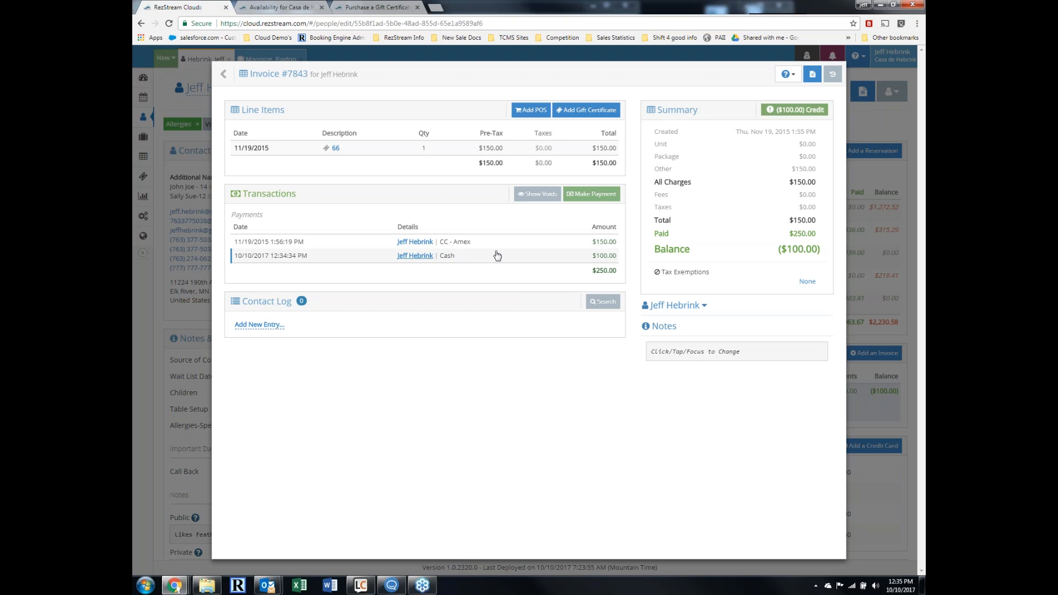
click(236, 75)
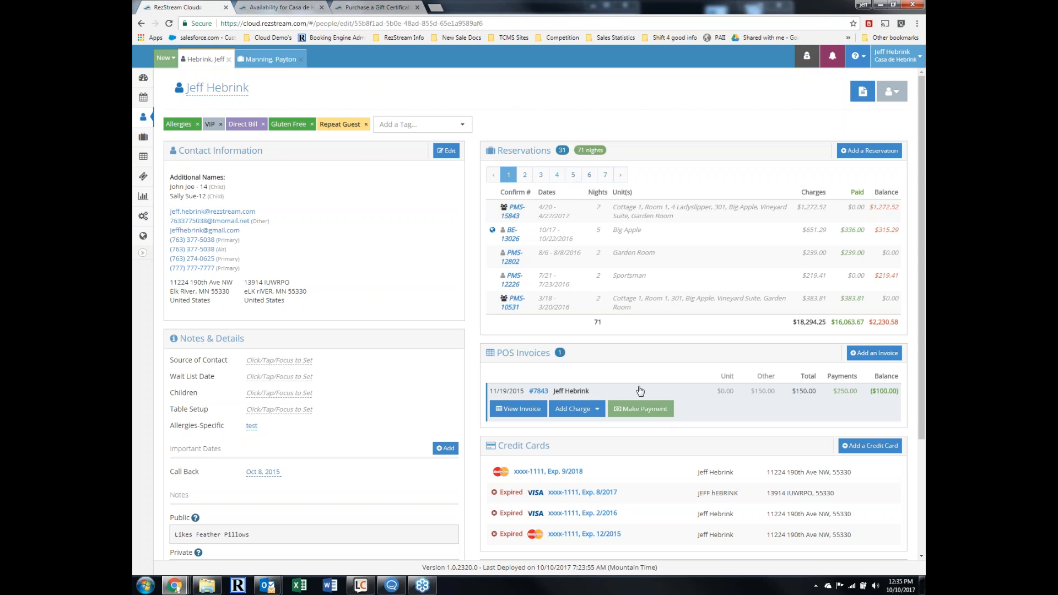
- View the letters available to generate for the guest without choosing one, and check the primary e-mail in Contact Information
click(863, 94)
scroll(397, 196, down, 5)
scroll(378, 166, up, 5)
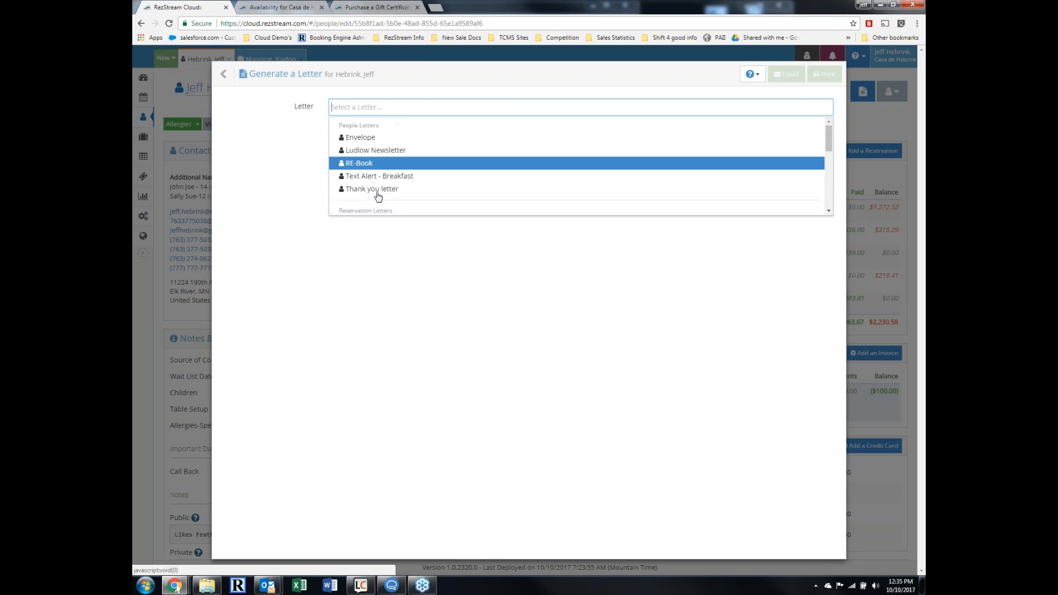
click(236, 76)
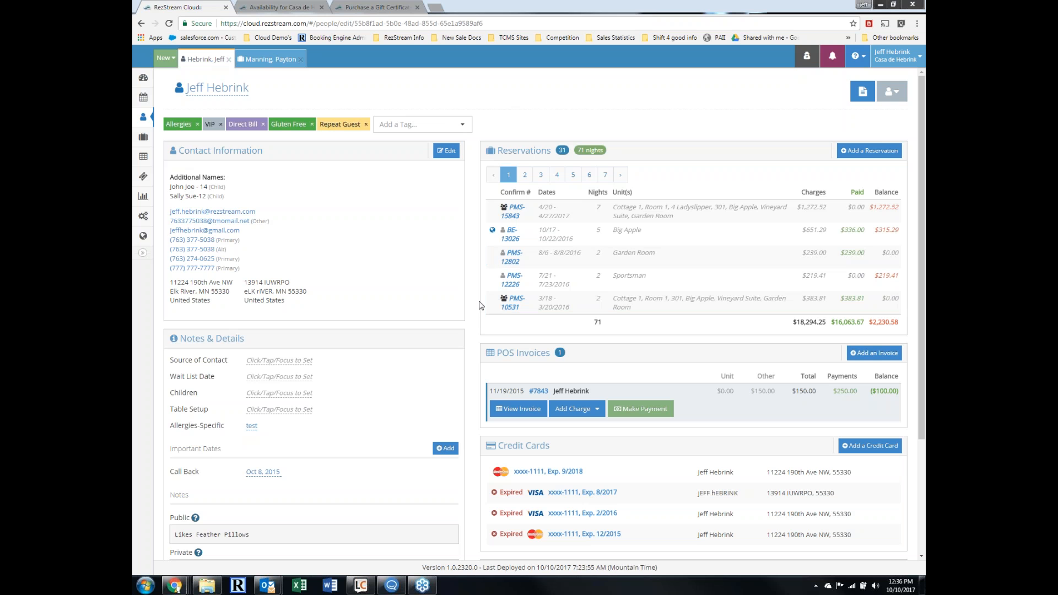
drag(169, 212, 259, 220)
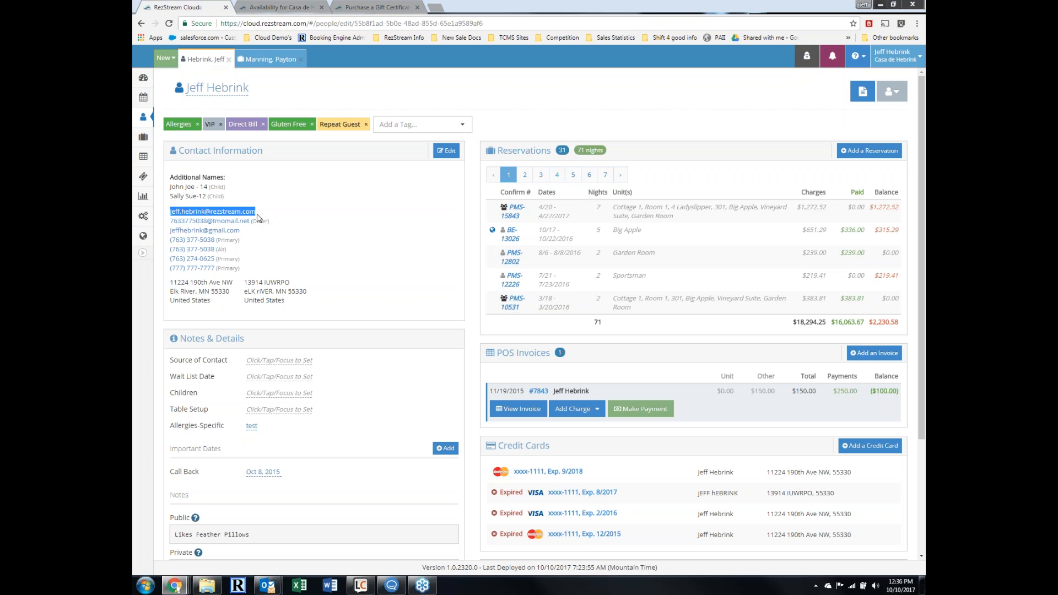
click(316, 203)
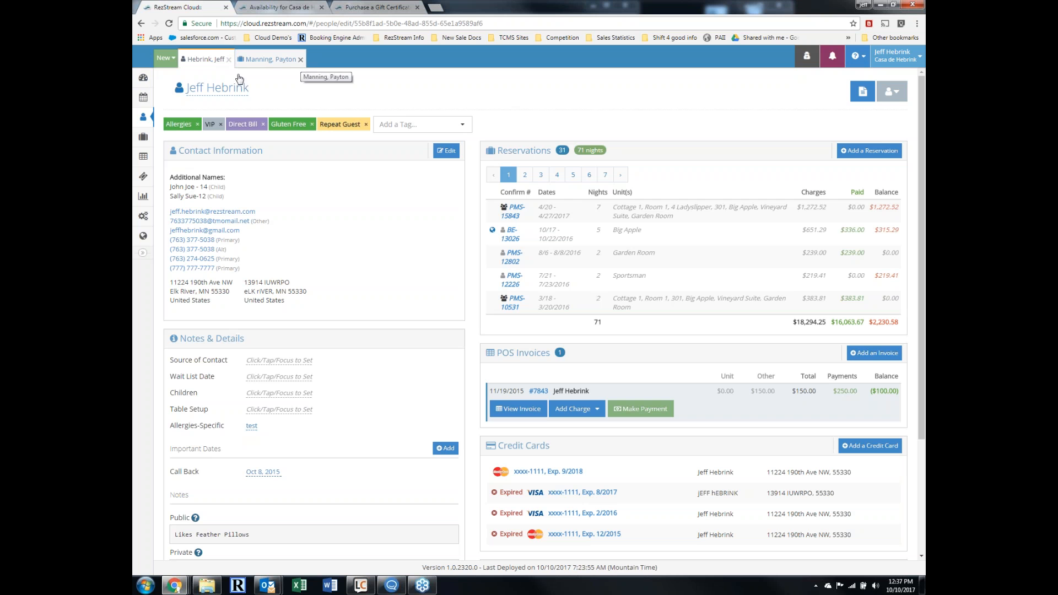
- Return to the dashboard and open its Dashboard Help section in the Knowledge Base
click(143, 77)
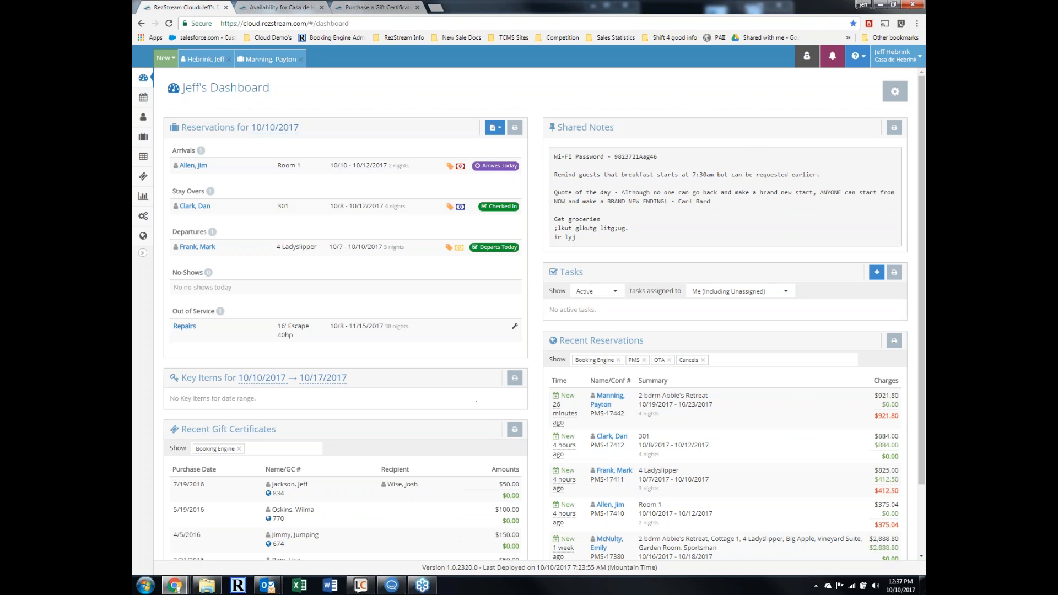
click(856, 56)
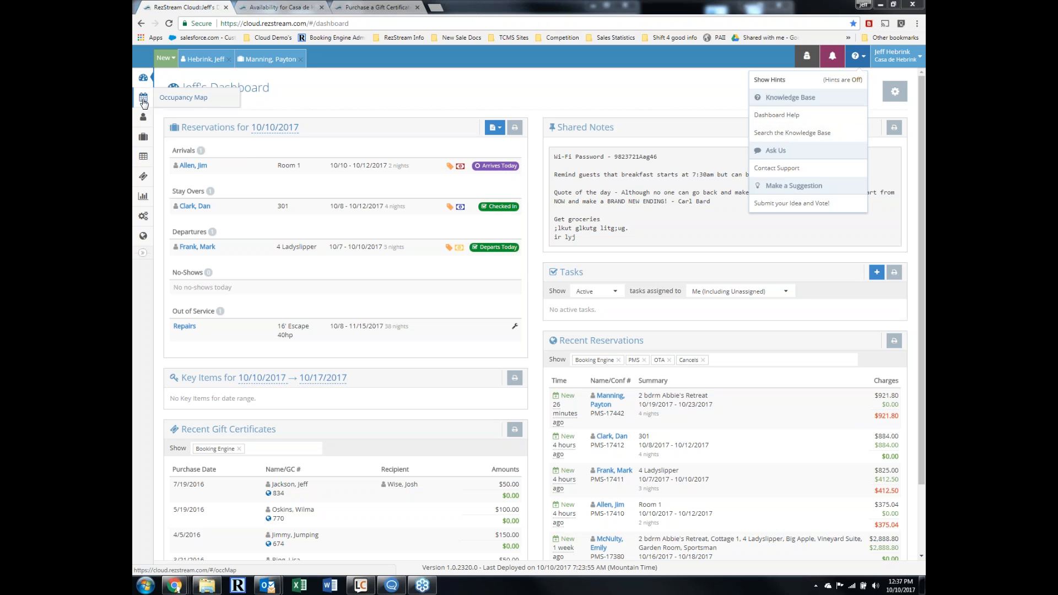
click(774, 123)
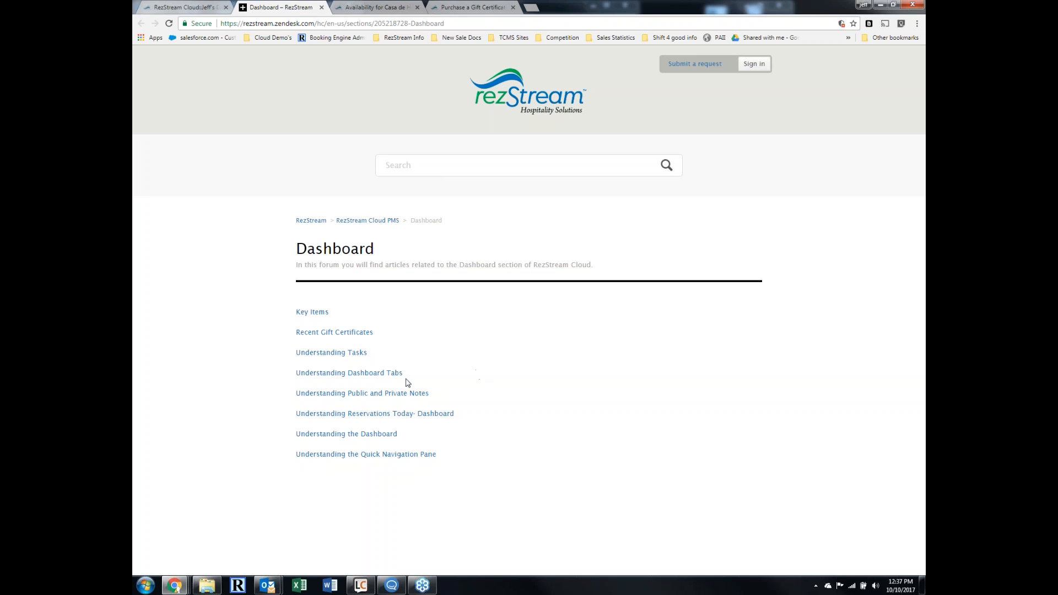
- Read the Understanding Tasks article, covering how to create, view, complete and filter tasks
click(333, 354)
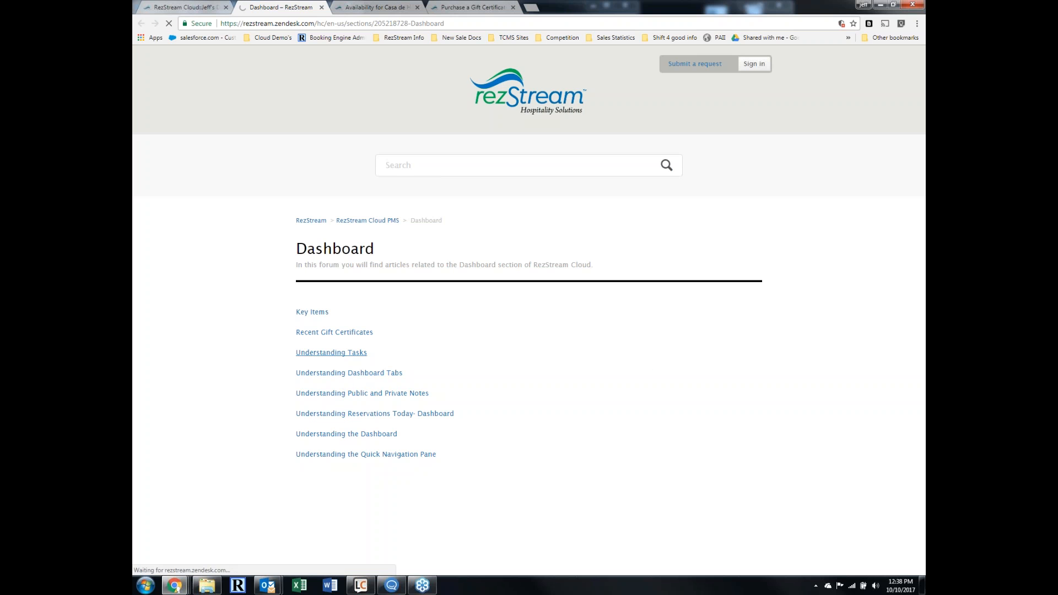
scroll(533, 309, down, 3)
scroll(533, 309, down, 2)
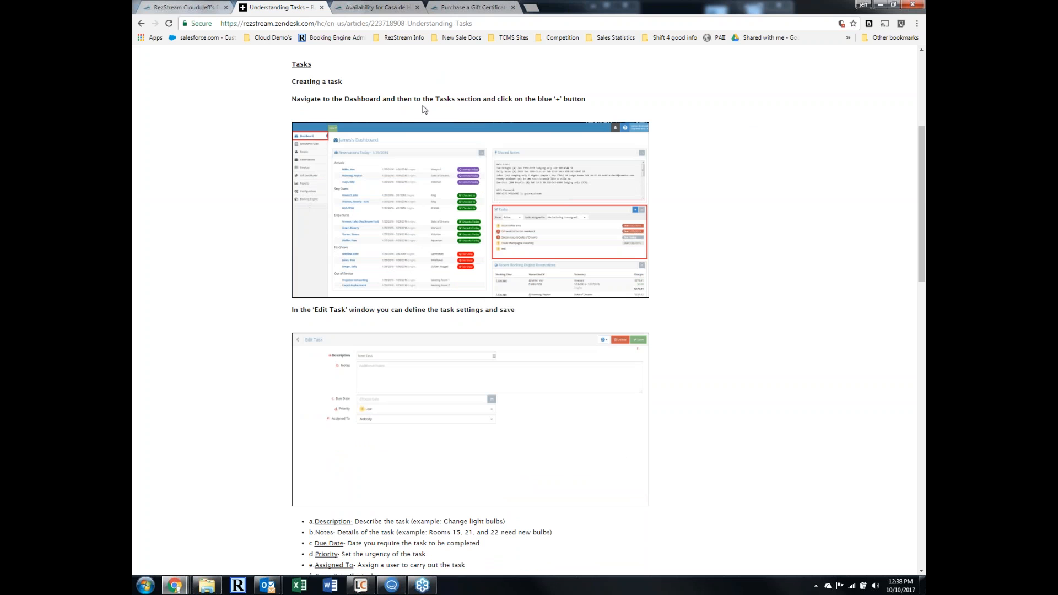
scroll(433, 276, down, 3)
scroll(441, 351, down, 3)
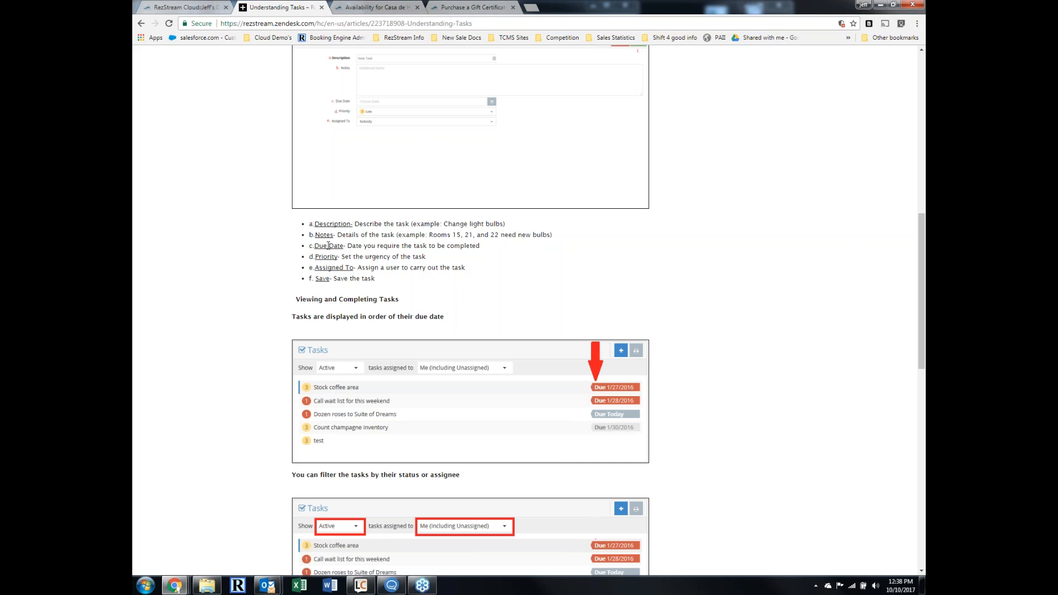
- Browse the article sections of the Knowledge Base's RezStream Cloud PMS category, and return to the RezStream Cloud dashboard
scroll(596, 364, up, 10)
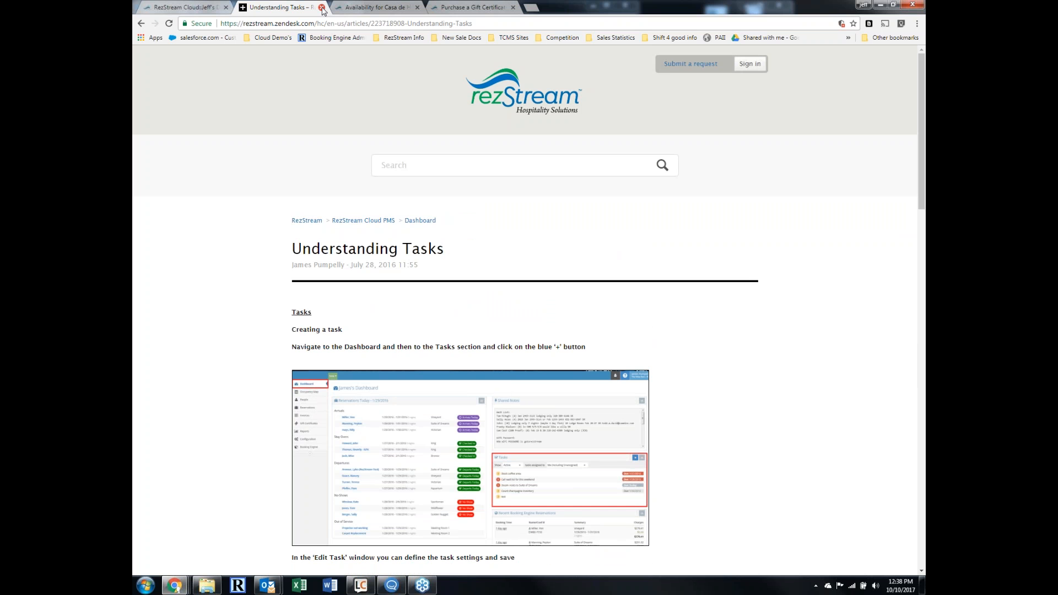
click(367, 221)
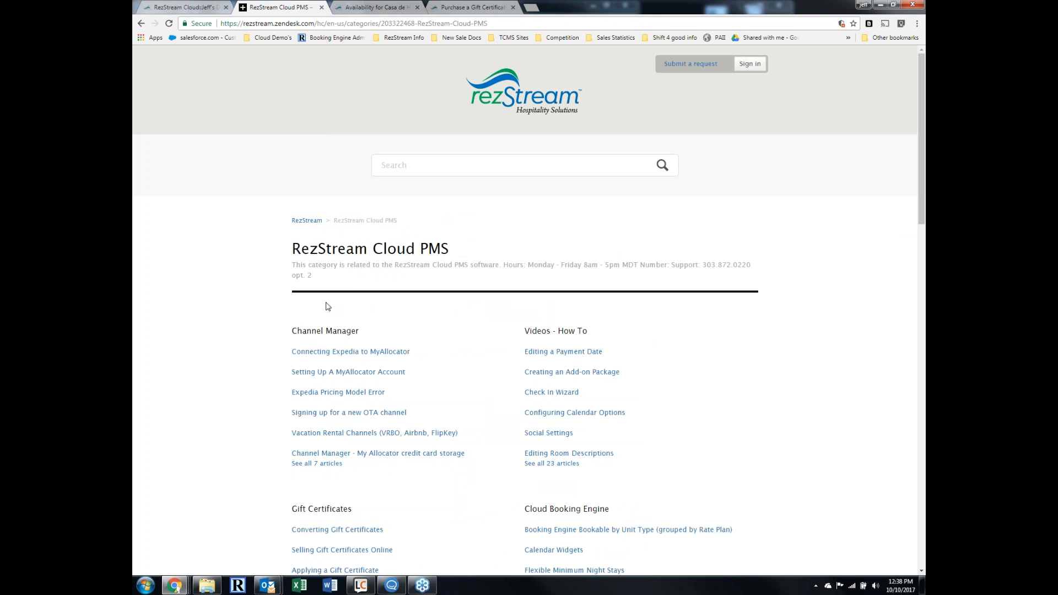
scroll(331, 320, down, 2)
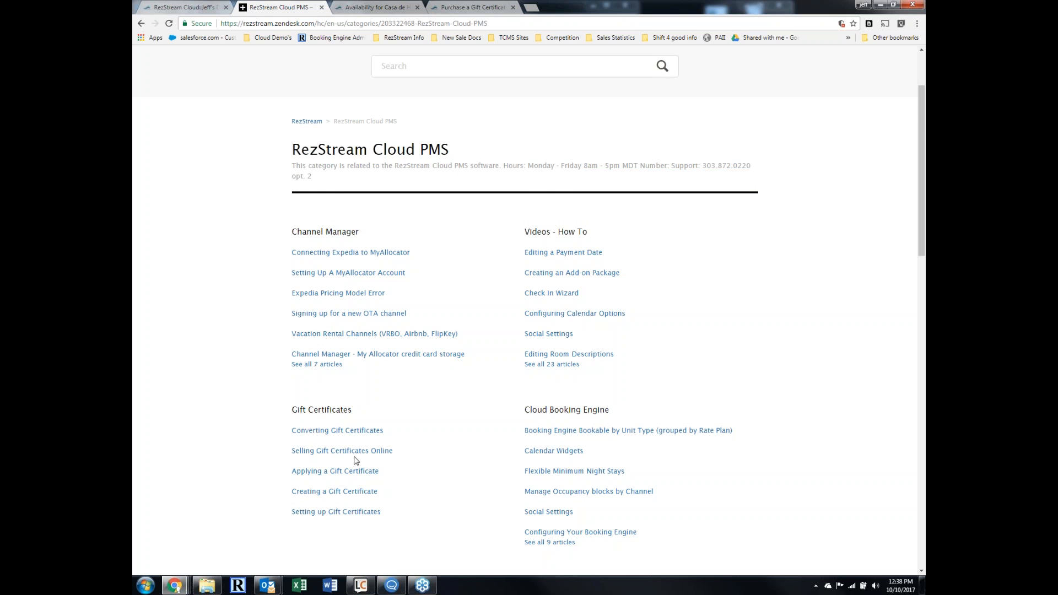
scroll(418, 386, down, 2)
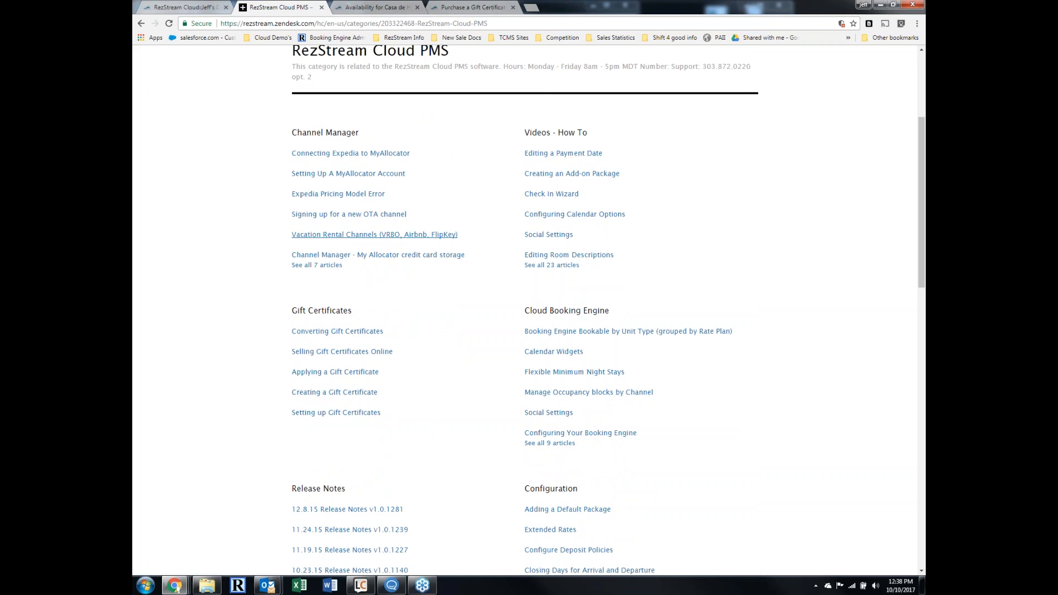
scroll(496, 330, down, 1)
scroll(601, 298, down, 2)
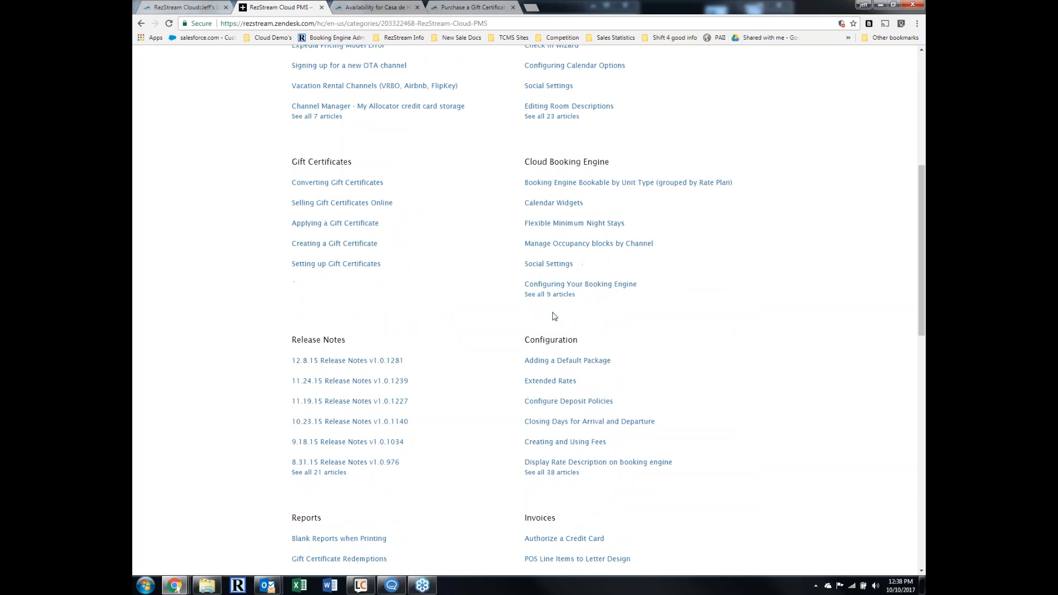
scroll(344, 398, up, 5)
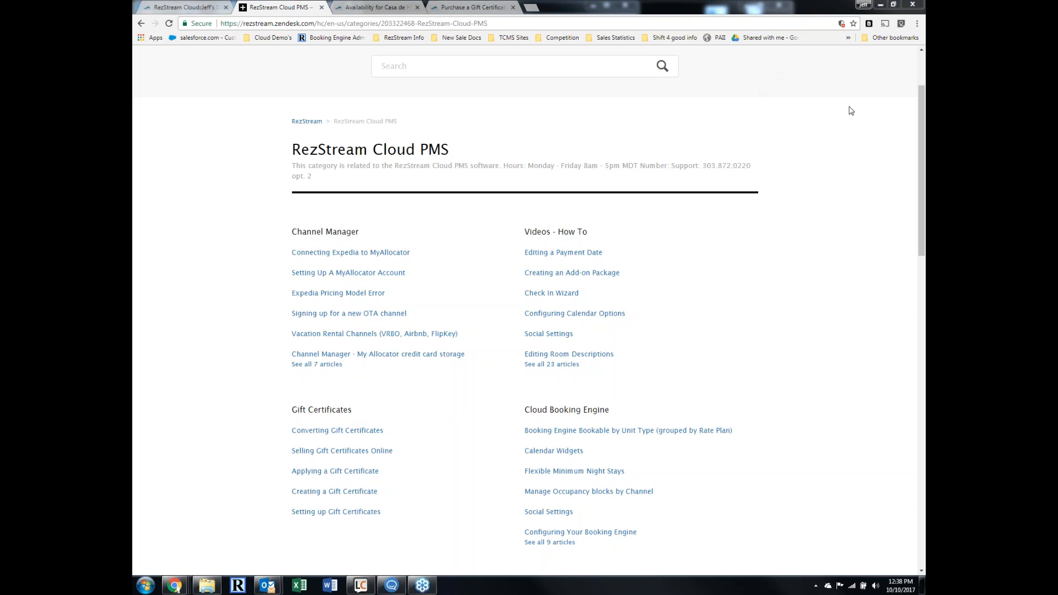
click(201, 7)
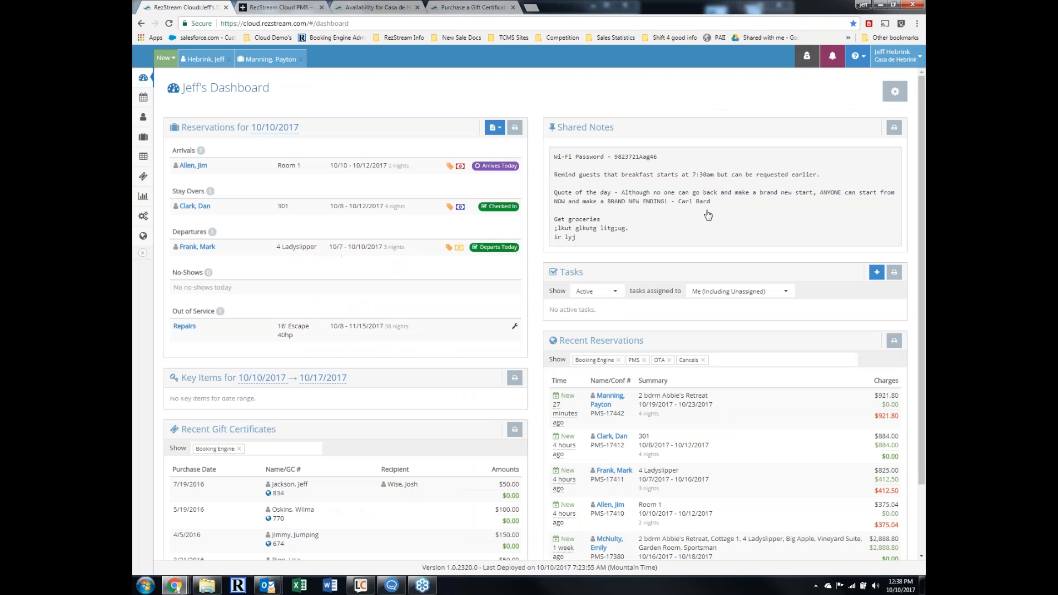